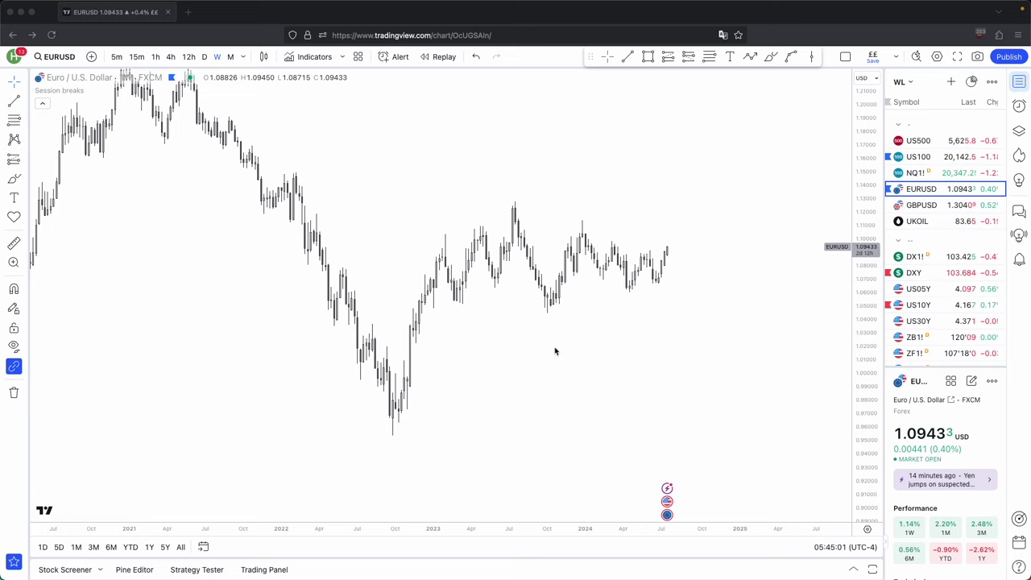
# Step: Move the red text list of block and liquidity terms lower on the EURUSD weekly chart, near the 1.06 level
pyautogui.scroll(3, 553, 353)
pyautogui.scroll(1, 549, 354)
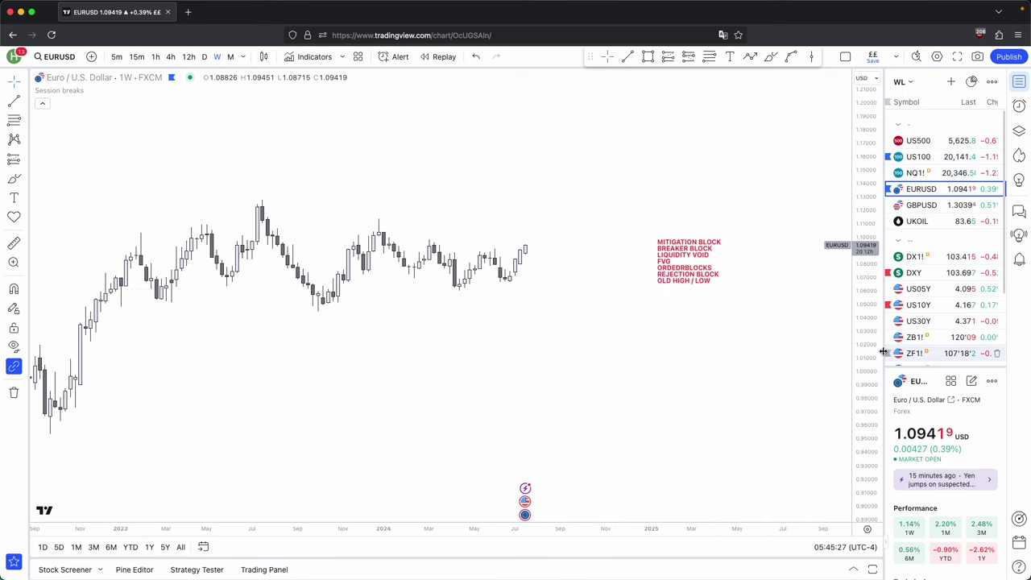
pyautogui.moveTo(866, 351); pyautogui.dragTo(867, 177)
pyautogui.moveTo(788, 245); pyautogui.dragTo(649, 290)
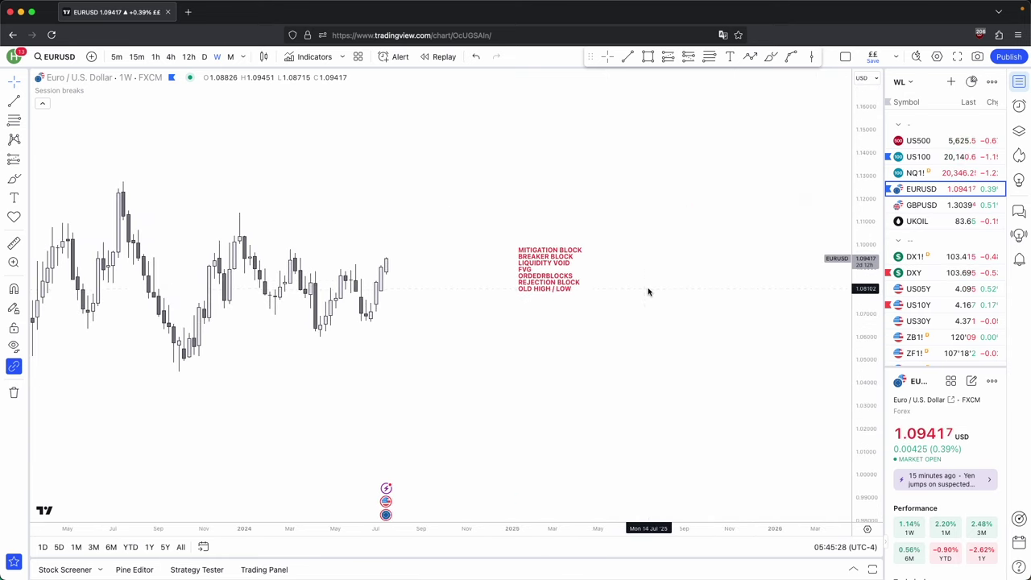
pyautogui.moveTo(552, 280); pyautogui.dragTo(553, 355)
pyautogui.click(632, 346)
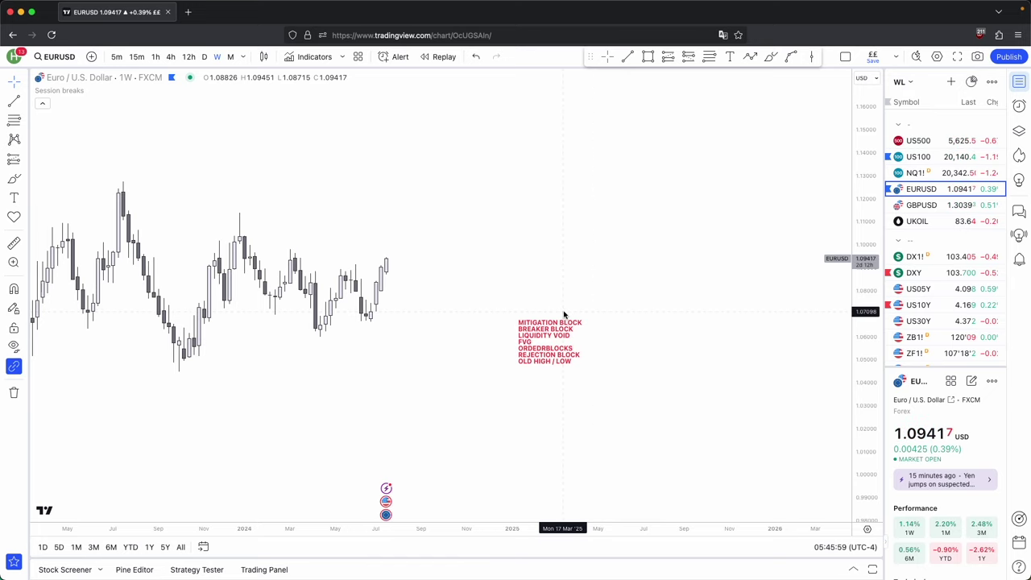
pyautogui.moveTo(636, 319); pyautogui.dragTo(615, 312)
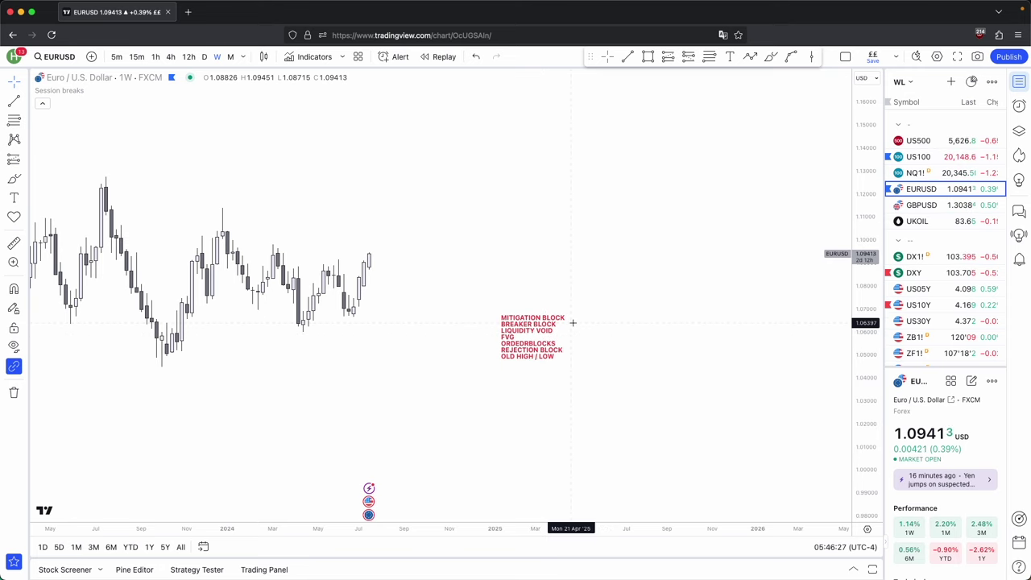
# Step: Draw two overlapping rectangles over the April–May and June 2024 lows, spanning about 1.064–1.083 and 1.067–1.084
pyautogui.hscroll(-5, 518, 276)
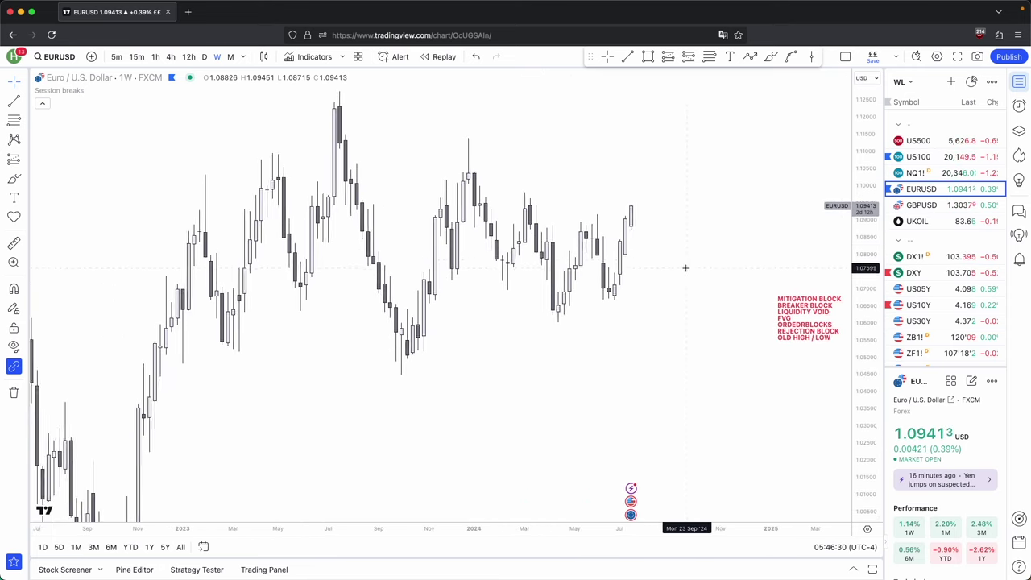
pyautogui.scroll(1, 688, 268)
pyautogui.click(648, 56)
pyautogui.moveTo(528, 240)
pyautogui.mouseDown()
pyautogui.moveTo(532, 309)
pyautogui.moveTo(675, 275)
pyautogui.mouseUp()
pyautogui.click(648, 57)
pyautogui.moveTo(552, 238)
pyautogui.mouseDown()
pyautogui.moveTo(568, 296)
pyautogui.moveTo(686, 270)
pyautogui.mouseUp()
# Step: Draw a thin rectangle between about 1.0775 and 1.0800 from June 2024 and extend it to February 2025
pyautogui.click(648, 56)
pyautogui.keyDown('super'); pyautogui.click(560, 262); pyautogui.keyUp('super')
pyautogui.keyDown('super'); pyautogui.click(554, 253); pyautogui.keyUp('super')
pyautogui.moveTo(559, 256); pyautogui.dragTo(656, 257)
pyautogui.click(706, 248)
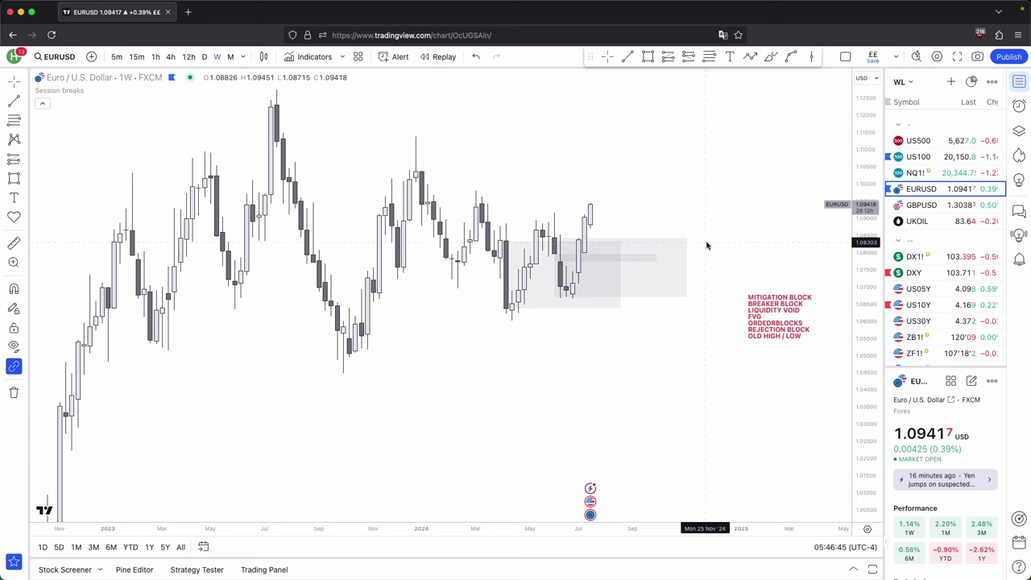
pyautogui.moveTo(706, 243); pyautogui.dragTo(681, 249)
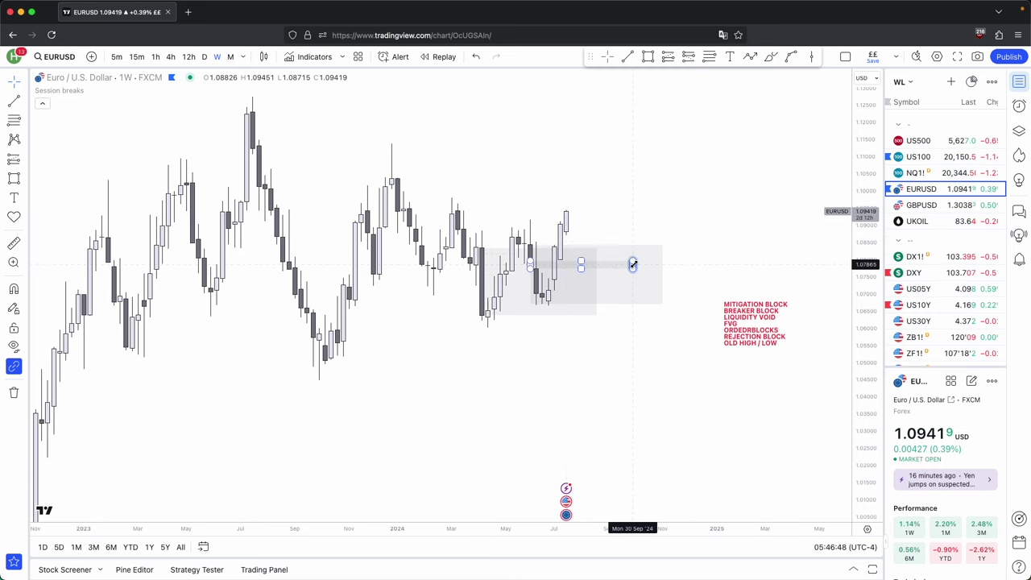
pyautogui.moveTo(633, 264); pyautogui.dragTo(759, 264)
pyautogui.moveTo(723, 278); pyautogui.dragTo(608, 287)
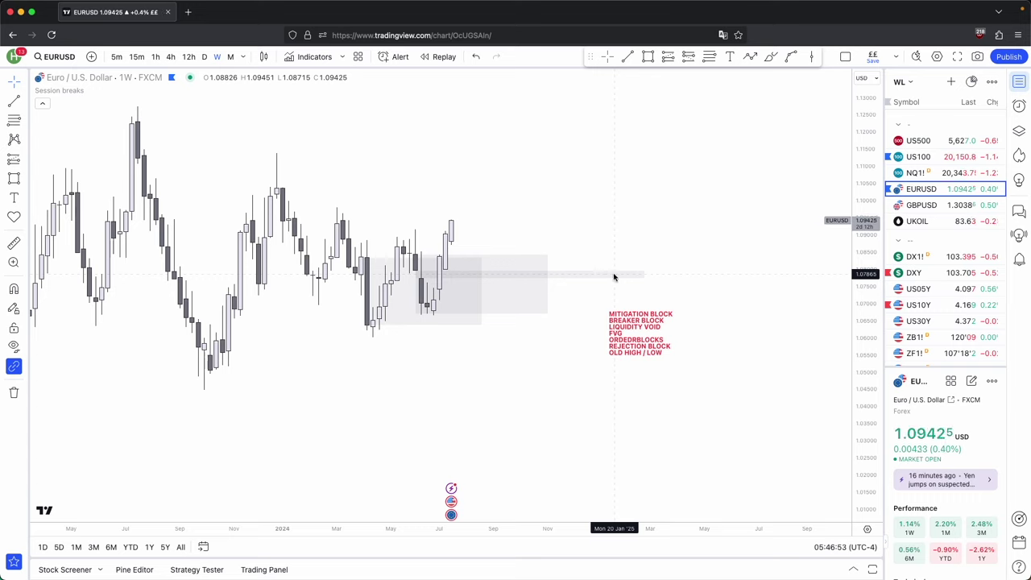
# Step: Draw a path arrow from the latest candle down into the thin zone near 1.079 and up to about 1.115
pyautogui.click(749, 59)
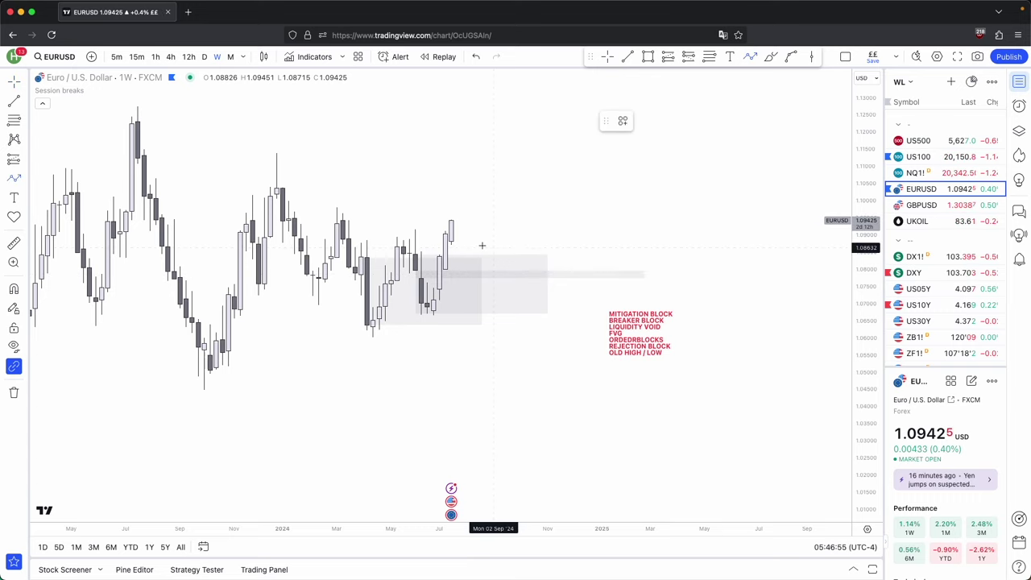
pyautogui.click(469, 231)
pyautogui.click(487, 276)
pyautogui.doubleClick(511, 148)
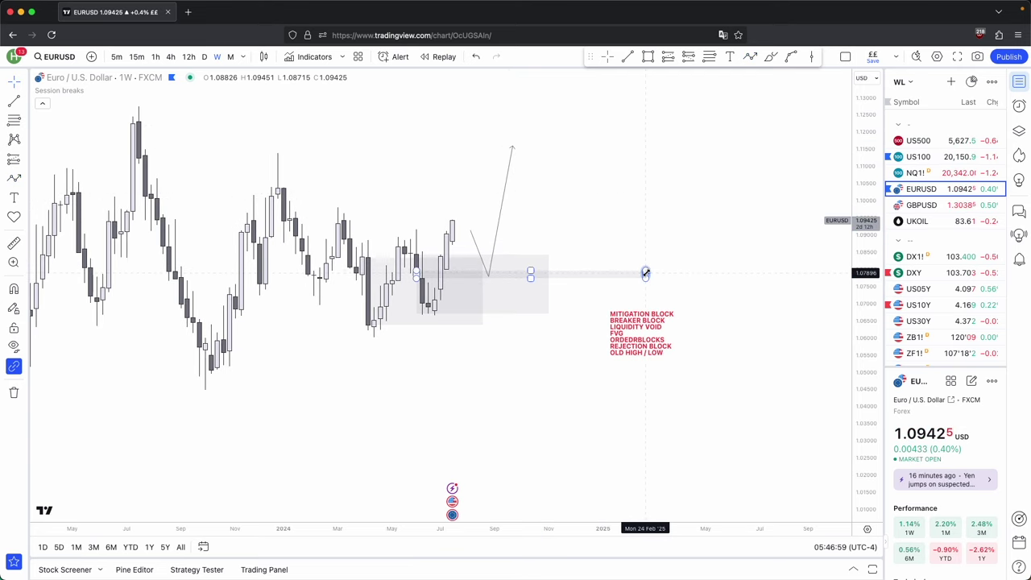
# Step: Shorten the path's upswing to end near 1.080 and add a second path arrow falling to about 1.067
pyautogui.moveTo(860, 317); pyautogui.dragTo(814, 248)
pyautogui.moveTo(489, 273); pyautogui.dragTo(489, 285)
pyautogui.moveTo(513, 110); pyautogui.dragTo(506, 266)
pyautogui.click(750, 56)
pyautogui.click(506, 267)
pyautogui.doubleClick(519, 319)
pyautogui.click(631, 219)
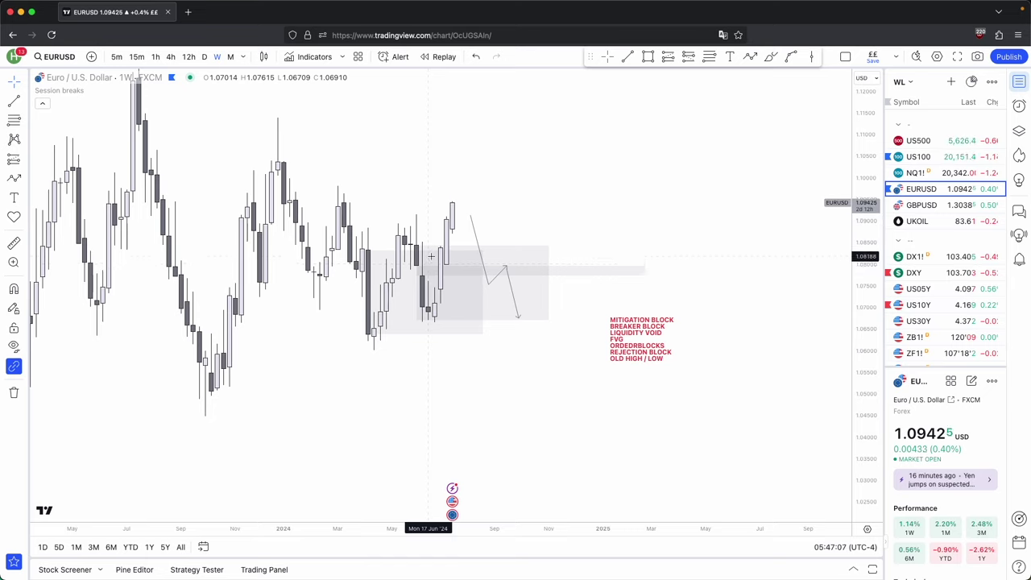
# Step: Delete both path arrows and the three rectangles around the 2024 lows
pyautogui.click(510, 283)
pyautogui.click(765, 120)
pyautogui.click(504, 270)
pyautogui.click(749, 124)
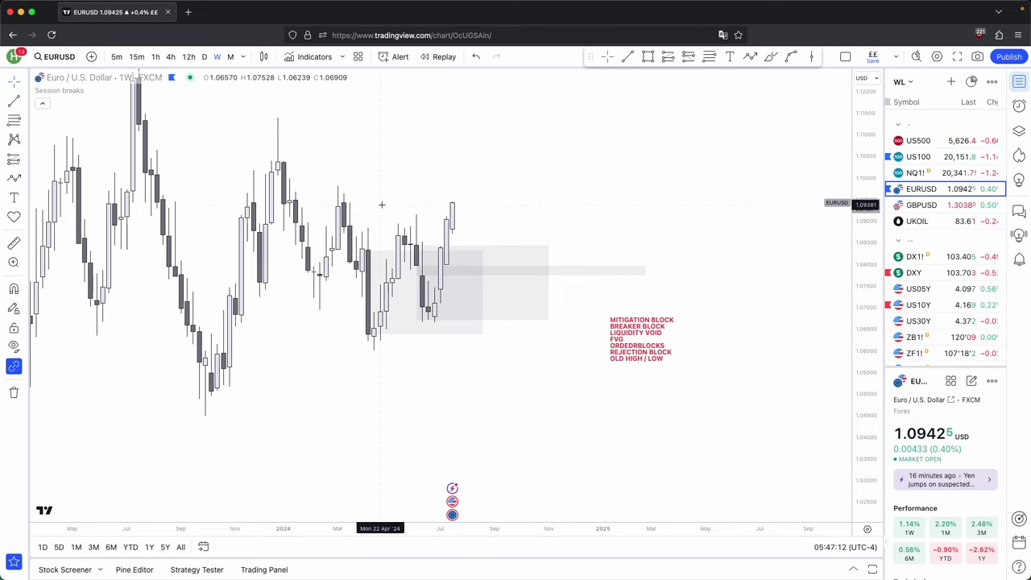
pyautogui.moveTo(414, 221); pyautogui.dragTo(446, 242)
pyautogui.moveTo(564, 396); pyautogui.dragTo(418, 262)
pyautogui.click(782, 120)
# Step: Draw a rectangle at the July 2023 peak between about 1.0975 and 1.1105, extended past the latest candle
pyautogui.click(648, 56)
pyautogui.click(159, 209)
pyautogui.click(171, 152)
pyautogui.moveTo(171, 181); pyautogui.dragTo(545, 181)
pyautogui.click(568, 241)
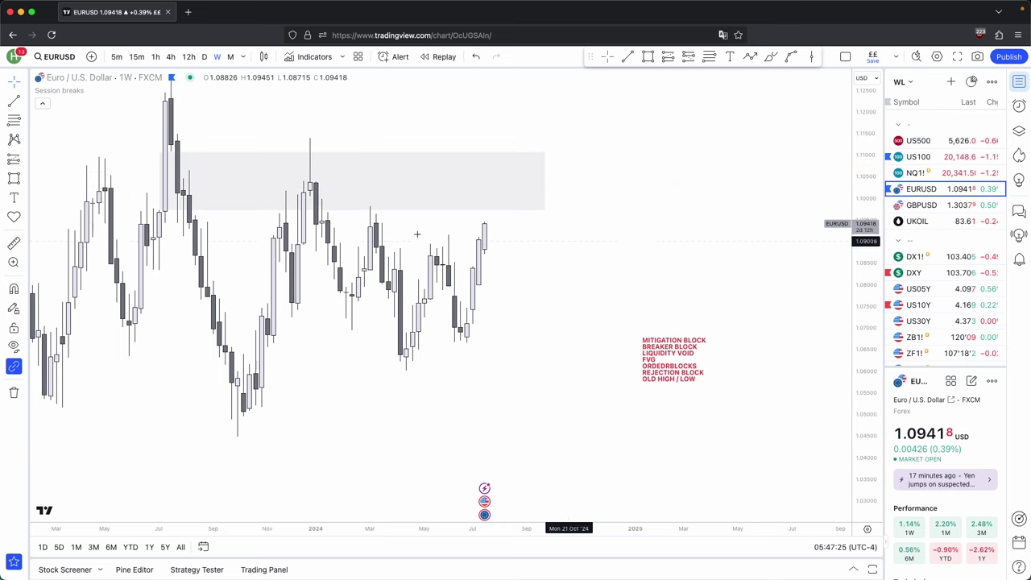
pyautogui.moveTo(219, 198); pyautogui.dragTo(277, 201)
pyautogui.click(647, 56)
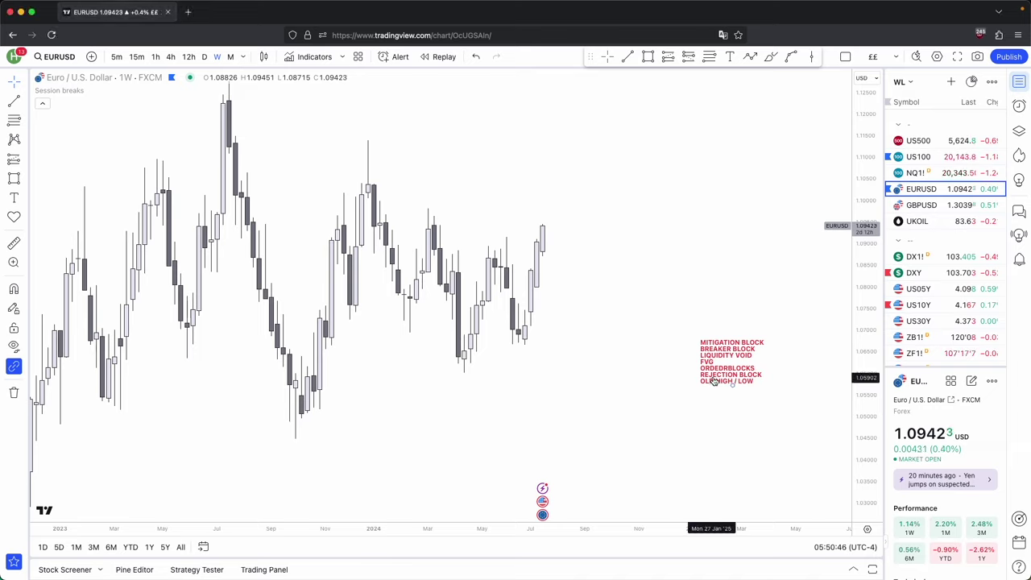
# Step: Bring the red text list of block and liquidity terms beside the latest candles and delete it from the chart
pyautogui.moveTo(720, 380); pyautogui.dragTo(654, 272)
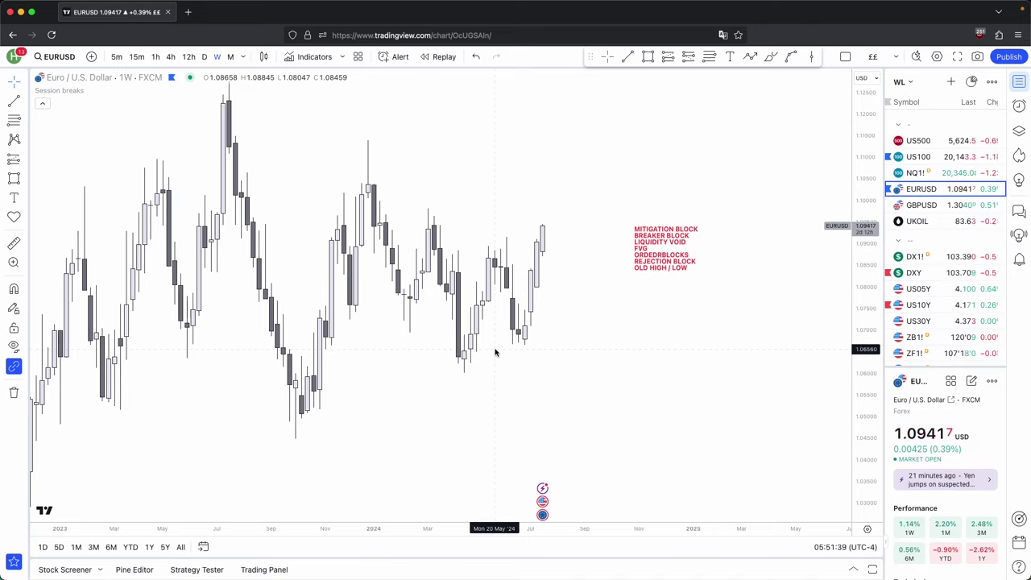
pyautogui.moveTo(725, 308); pyautogui.dragTo(620, 211)
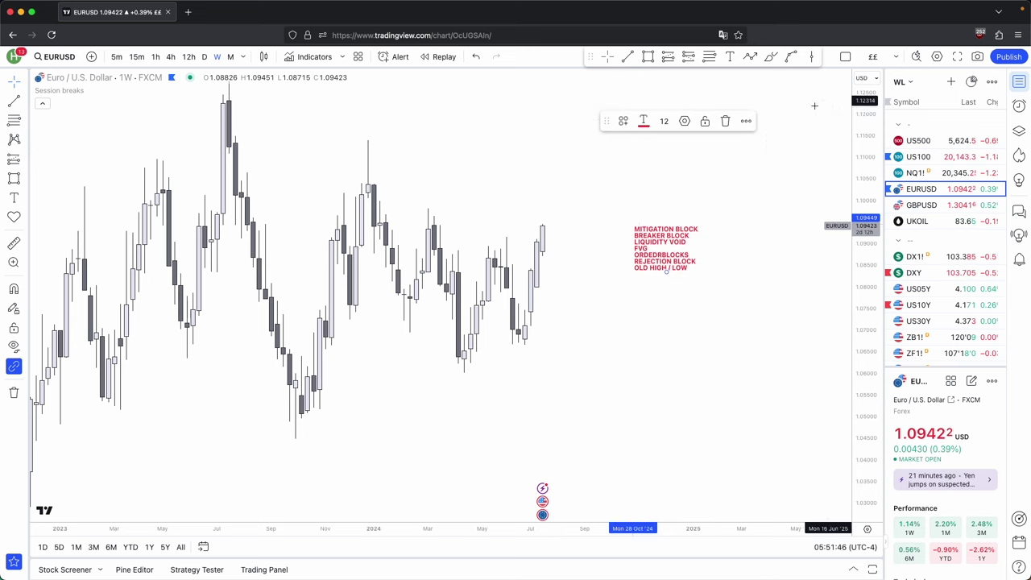
pyautogui.click(719, 120)
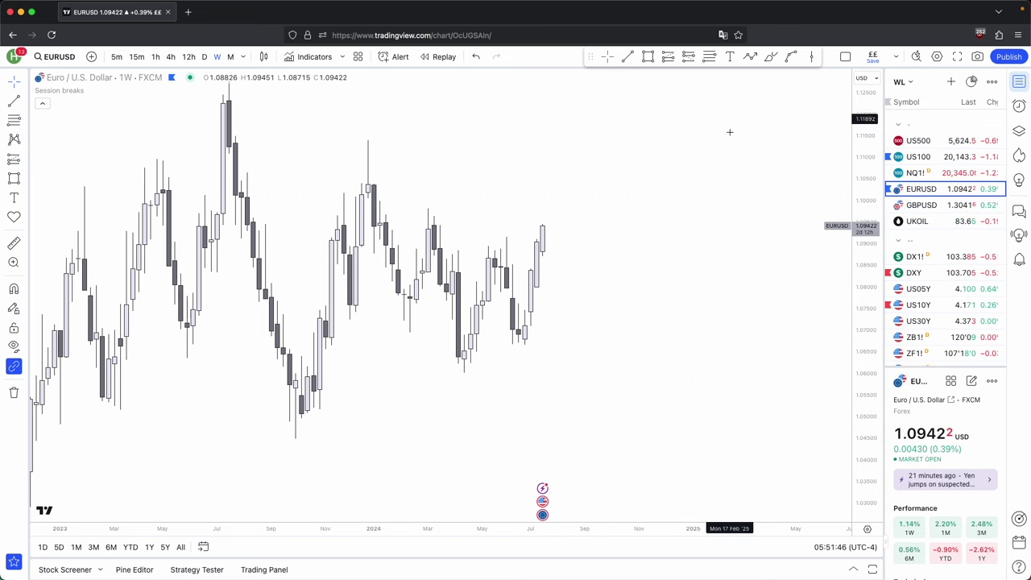
# Step: Measure the number of weekly bars from the December 2023 high to the latest July 2024 candle
pyautogui.scroll(-3, 693, 201)
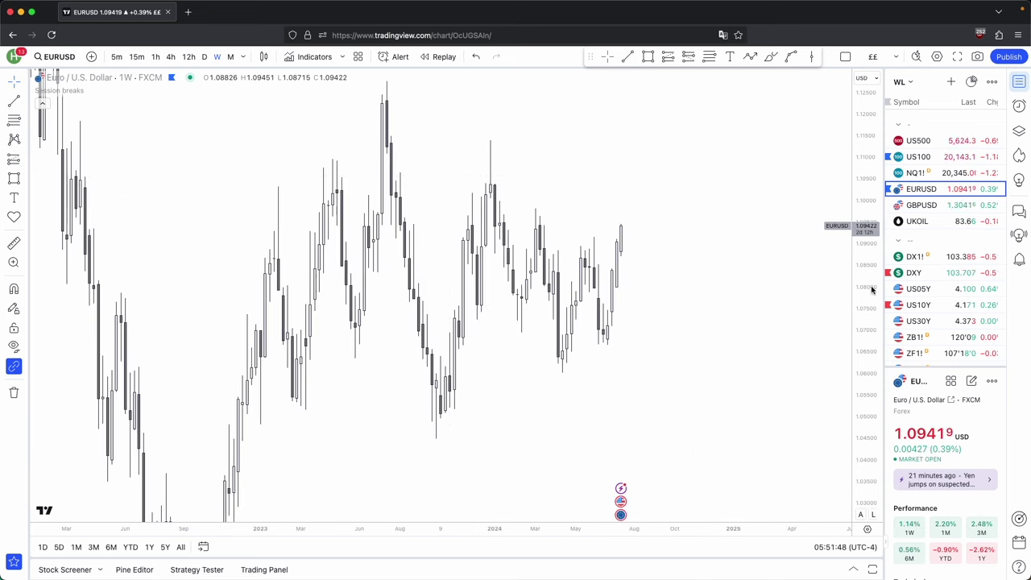
pyautogui.scroll(3, 766, 401)
pyautogui.moveTo(871, 290); pyautogui.dragTo(871, 193)
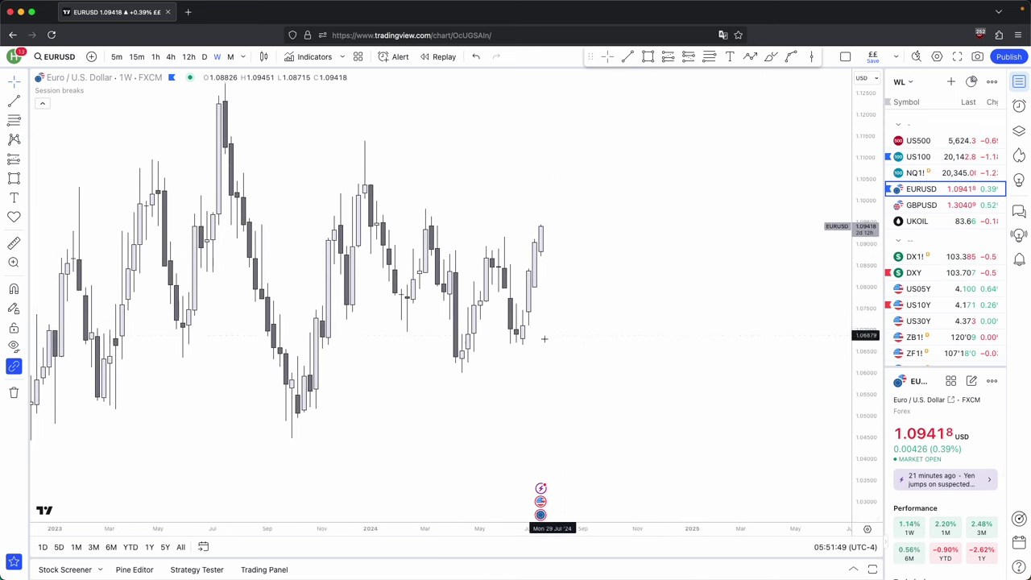
pyautogui.scroll(1, 564, 330)
pyautogui.moveTo(567, 323); pyautogui.dragTo(723, 307)
pyautogui.scroll(1, 723, 307)
pyautogui.keyDown('shift'); pyautogui.click(449, 98); pyautogui.keyUp('shift')
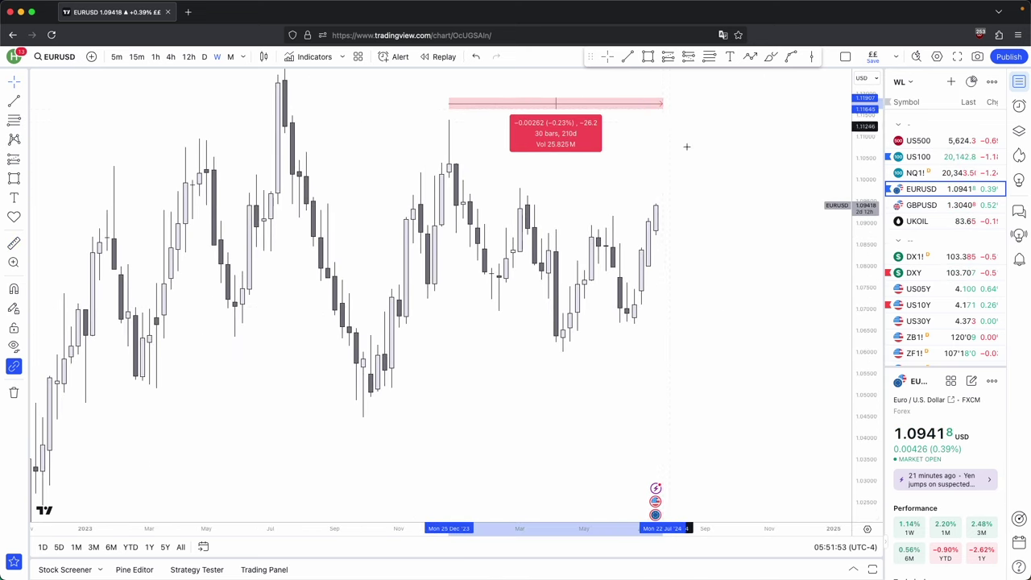
pyautogui.click(686, 146)
# Step: Draw a horizontal trend line from the July 2023 high at 1.12757 to January 2025
pyautogui.scroll(2, 701, 209)
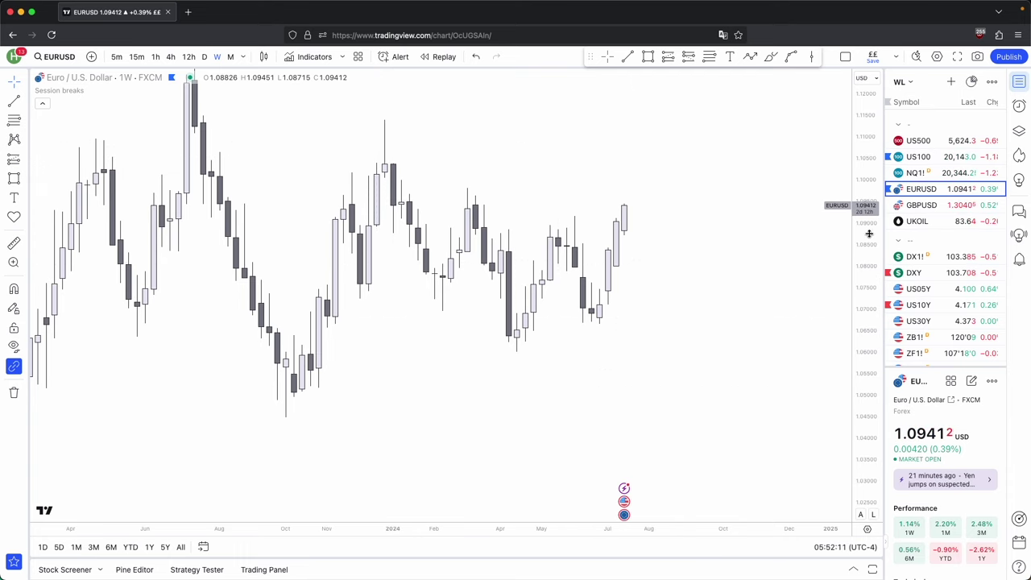
pyautogui.scroll(-3, 736, 373)
pyautogui.click(628, 56)
pyautogui.keyDown('super'); pyautogui.click(360, 156); pyautogui.keyUp('super')
pyautogui.keyDown('shift'); pyautogui.click(778, 155); pyautogui.keyUp('shift')
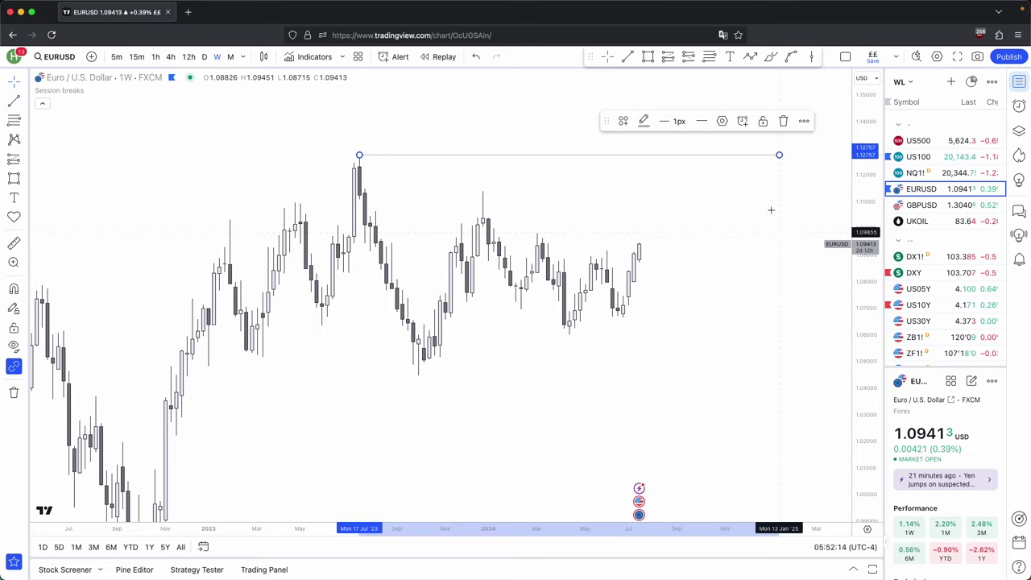
# Step: Draw a horizontal trend line from the October 2023 low at 1.04490 to 30 September 2024
pyautogui.click(627, 56)
pyautogui.keyDown('super'); pyautogui.click(418, 376); pyautogui.keyUp('super')
pyautogui.keyDown('shift'); pyautogui.click(698, 375); pyautogui.keyUp('shift')
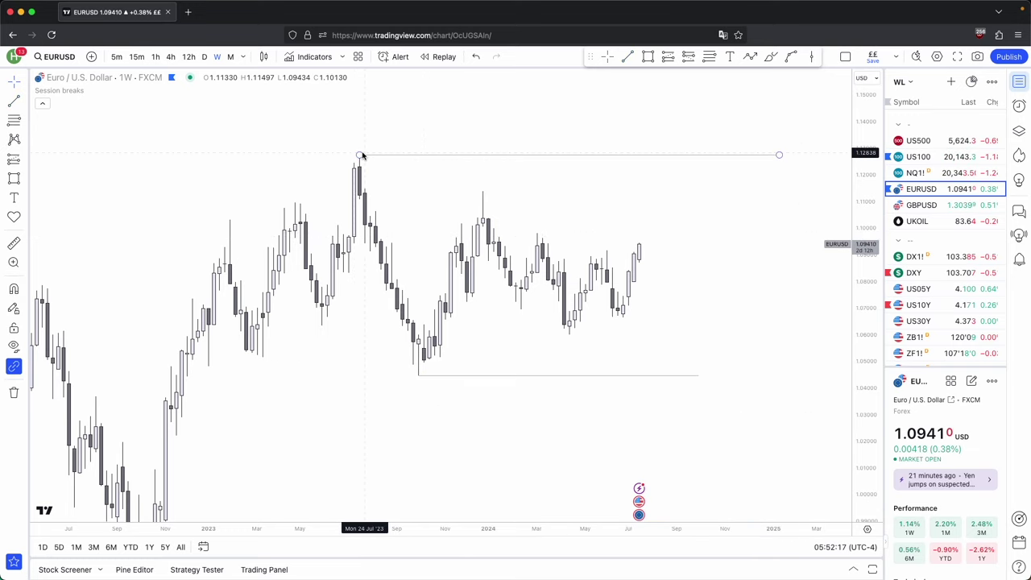
# Step: Place a Fib retracement from the July 2023 top down to the October 2023 low and delete it
pyautogui.click(709, 57)
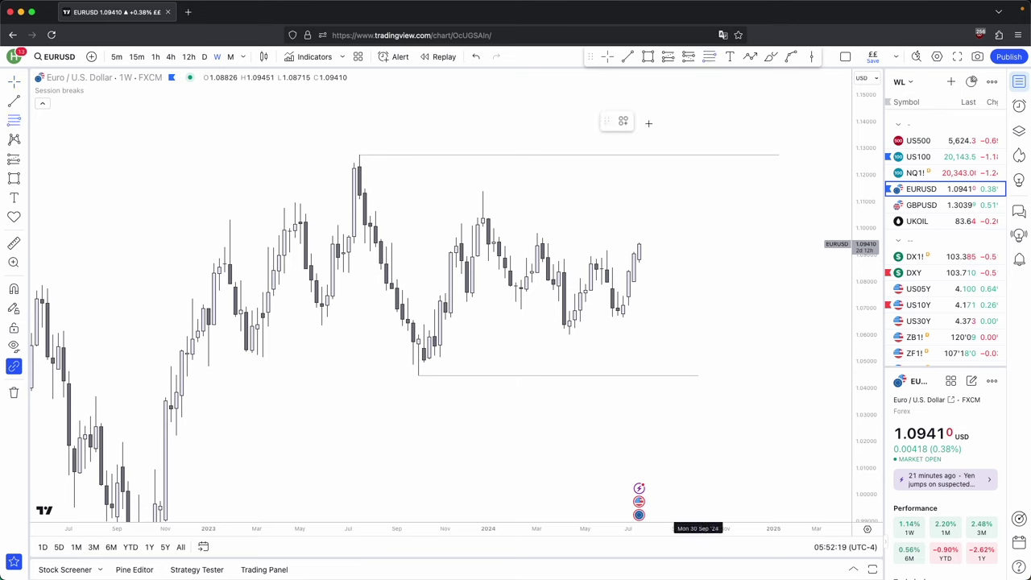
pyautogui.click(354, 164)
pyautogui.click(619, 376)
pyautogui.moveTo(674, 340); pyautogui.dragTo(655, 343)
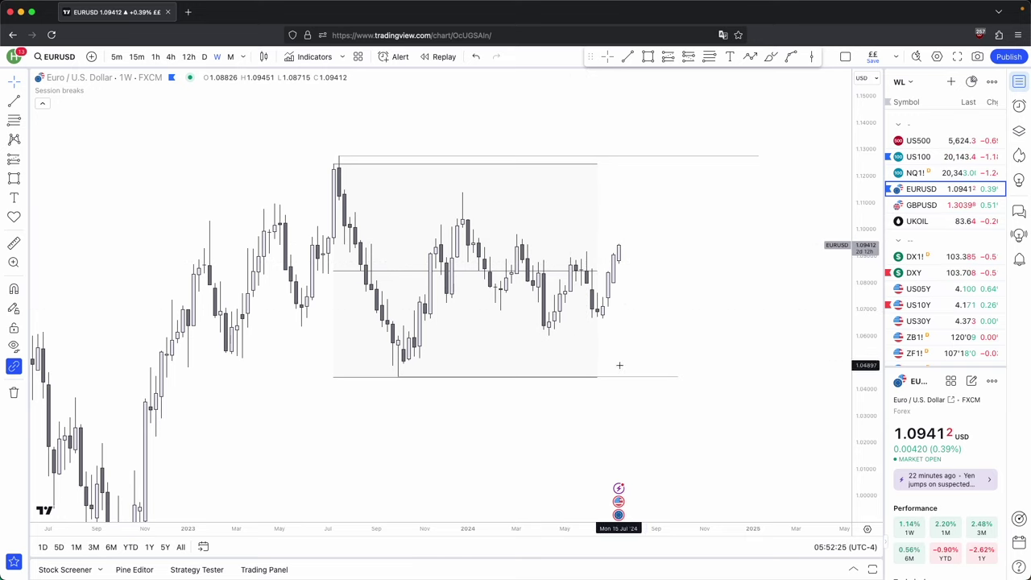
pyautogui.click(596, 273)
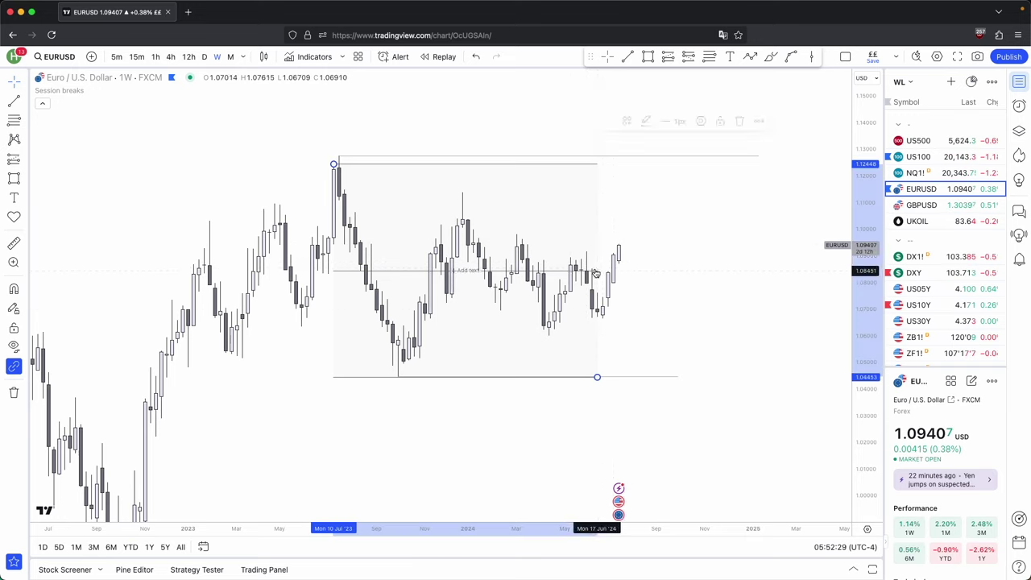
pyautogui.click(743, 121)
# Step: Draw a gray rectangle between about 1.0656 and 1.0756 starting 6 November 2023 and extend it to March 2024
pyautogui.scroll(3, 753, 326)
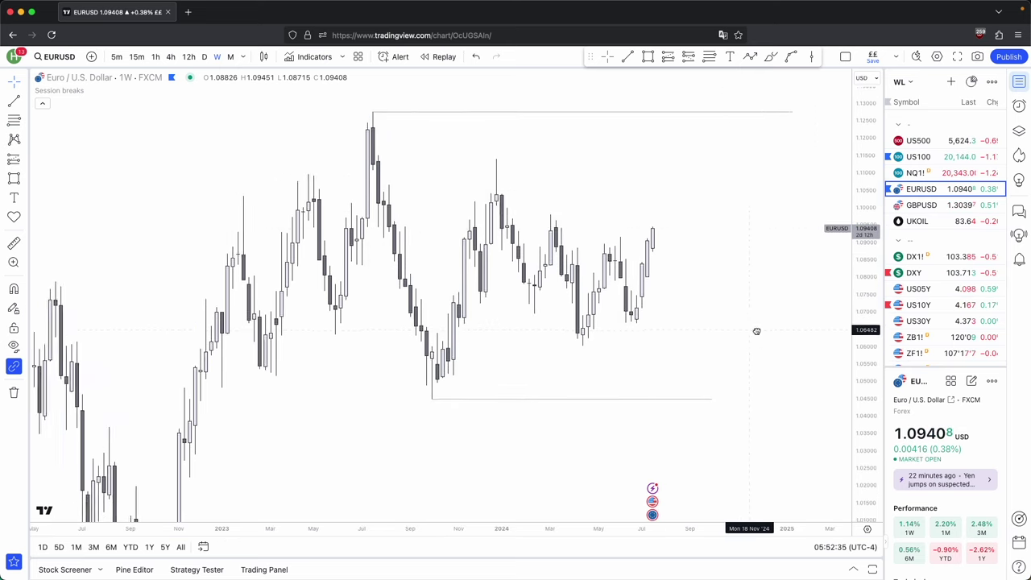
pyautogui.scroll(3, 728, 316)
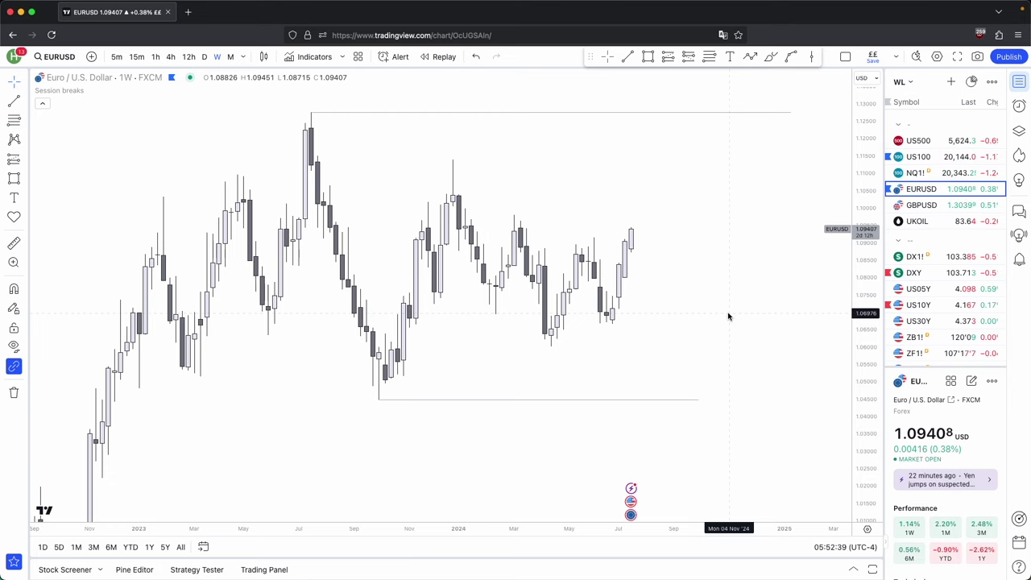
pyautogui.scroll(2, 637, 304)
pyautogui.moveTo(600, 303); pyautogui.dragTo(747, 286)
pyautogui.moveTo(866, 363); pyautogui.dragTo(866, 270)
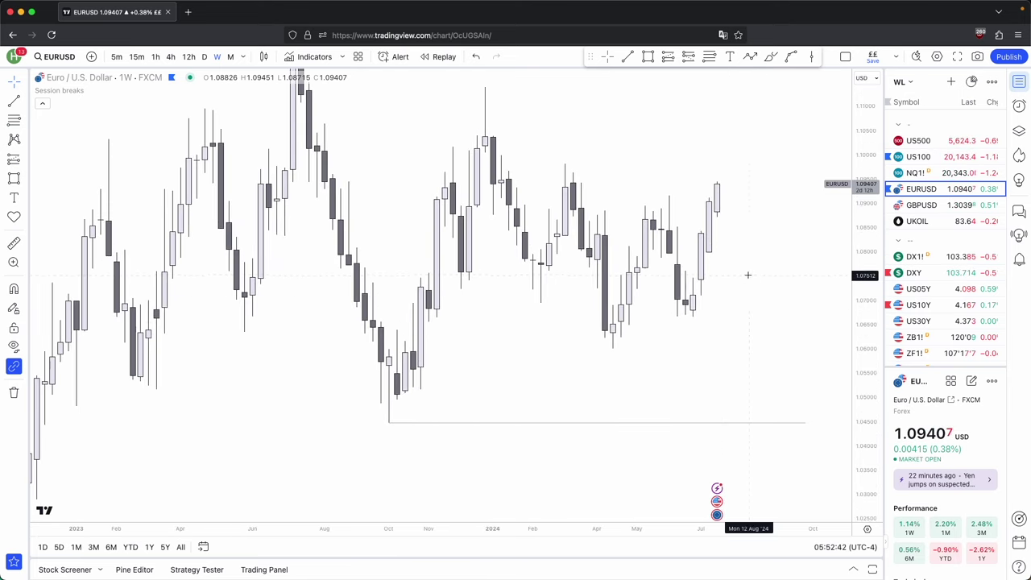
pyautogui.scroll(2, 741, 279)
pyautogui.moveTo(738, 281); pyautogui.dragTo(716, 287)
pyautogui.click(647, 56)
pyautogui.keyDown('ctrl'); pyautogui.click(339, 327); pyautogui.keyUp('ctrl')
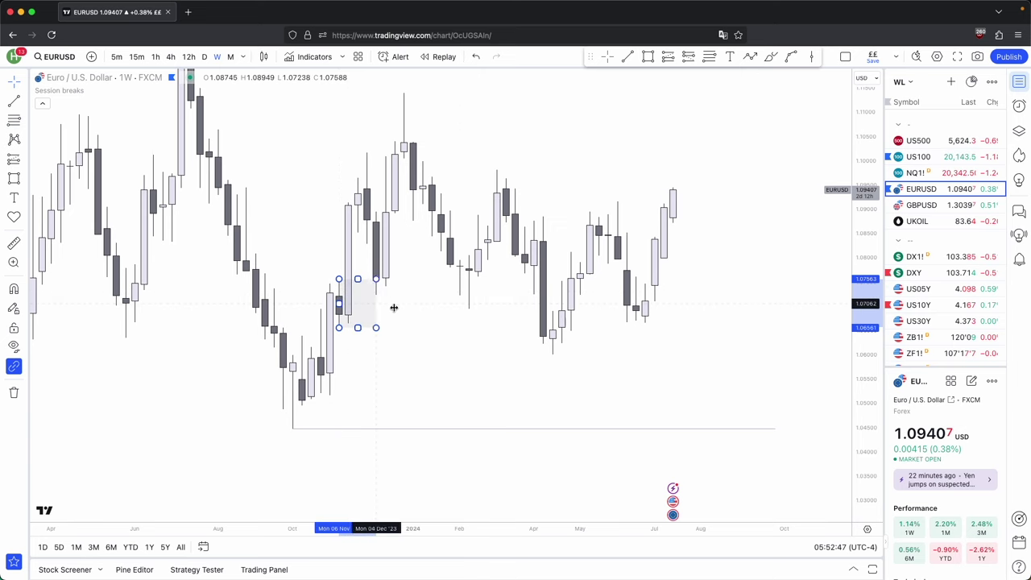
pyautogui.click(503, 282)
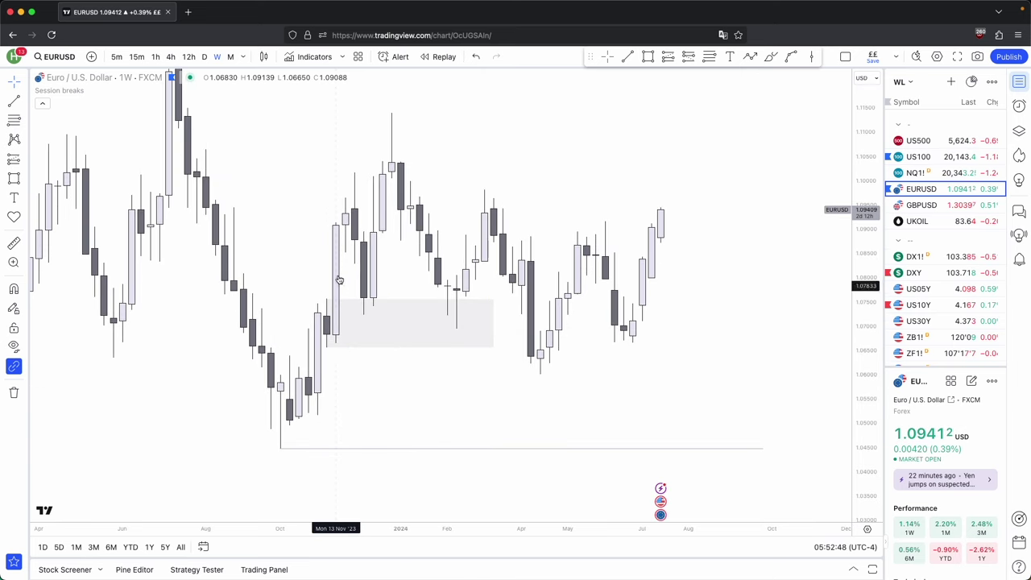
# Step: Mark the December 2023 rally with a narrow pink rectangle spanning about 1.074 to 1.104
pyautogui.click(373, 305)
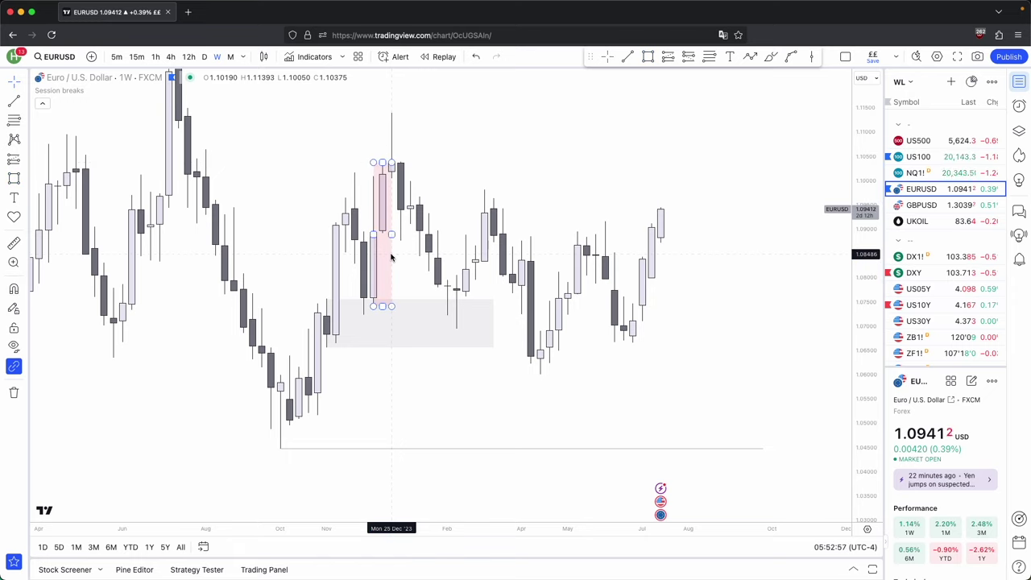
pyautogui.click(648, 57)
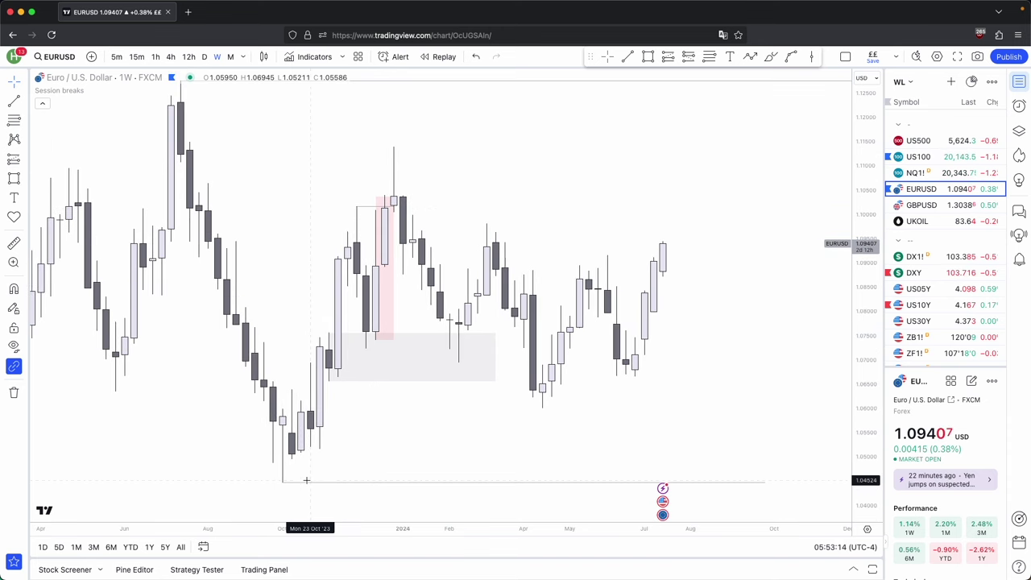
# Step: Measure the price range from the October 2023 low line up to the July 2023 high line
pyautogui.keyDown('shift'); pyautogui.click(302, 482); pyautogui.keyUp('shift')
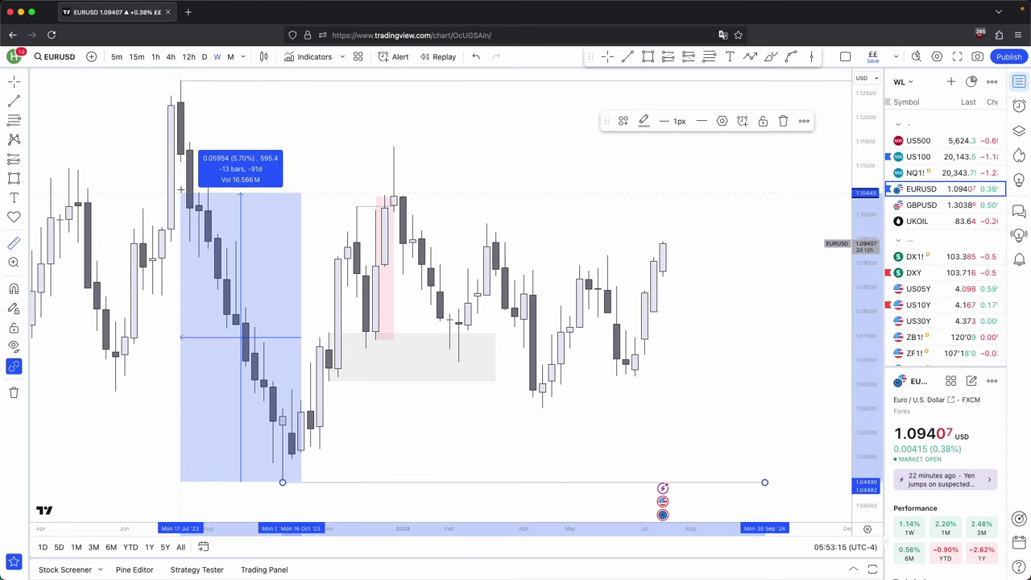
pyautogui.click(131, 78)
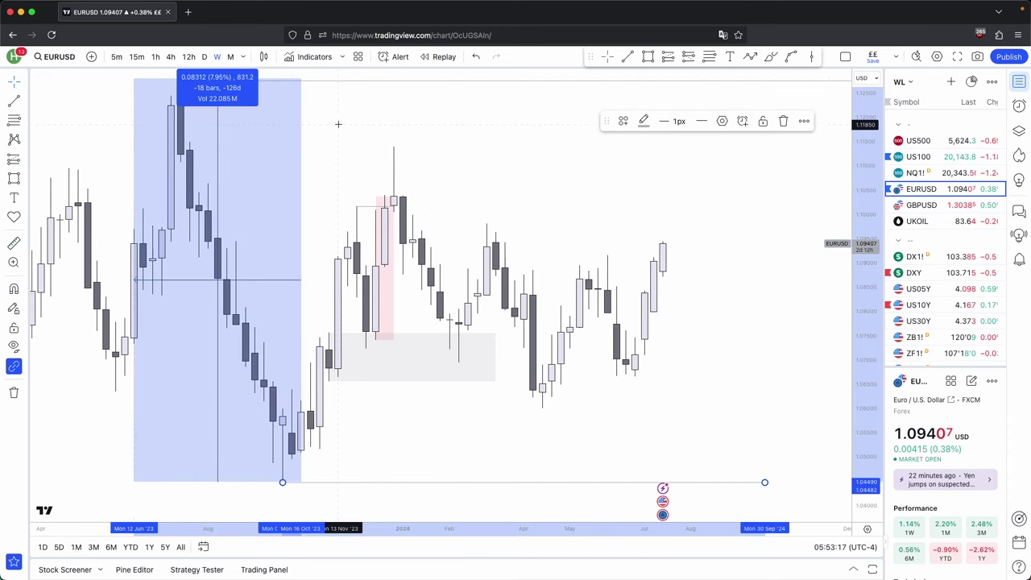
# Step: Draw a pink rectangle from 10 July 2023 between about 1.097 and 1.1225, extend it to 29 April 2024, and delete it
pyautogui.click(330, 126)
pyautogui.click(171, 230)
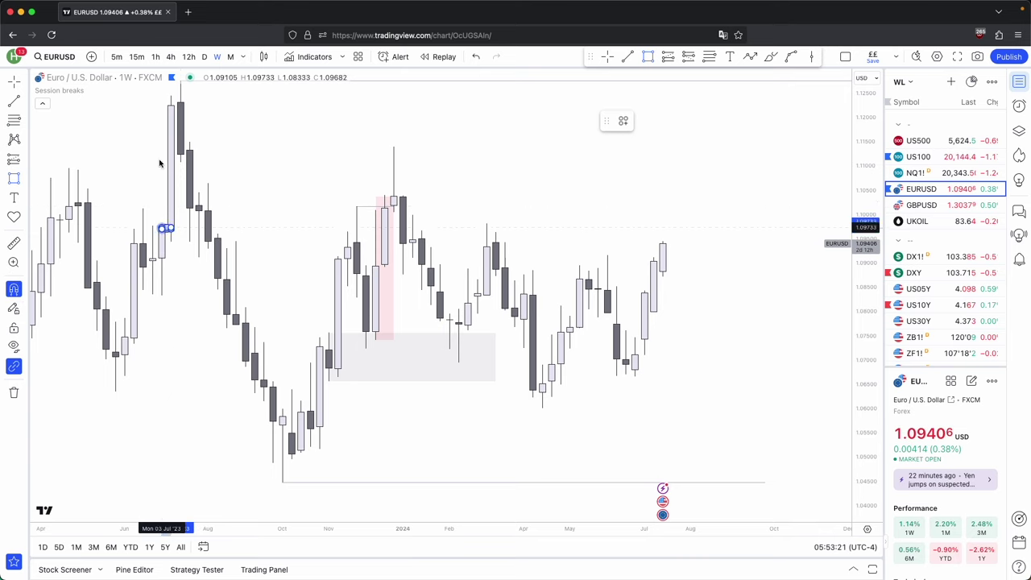
pyautogui.click(171, 105)
pyautogui.moveTo(171, 168); pyautogui.dragTo(561, 181)
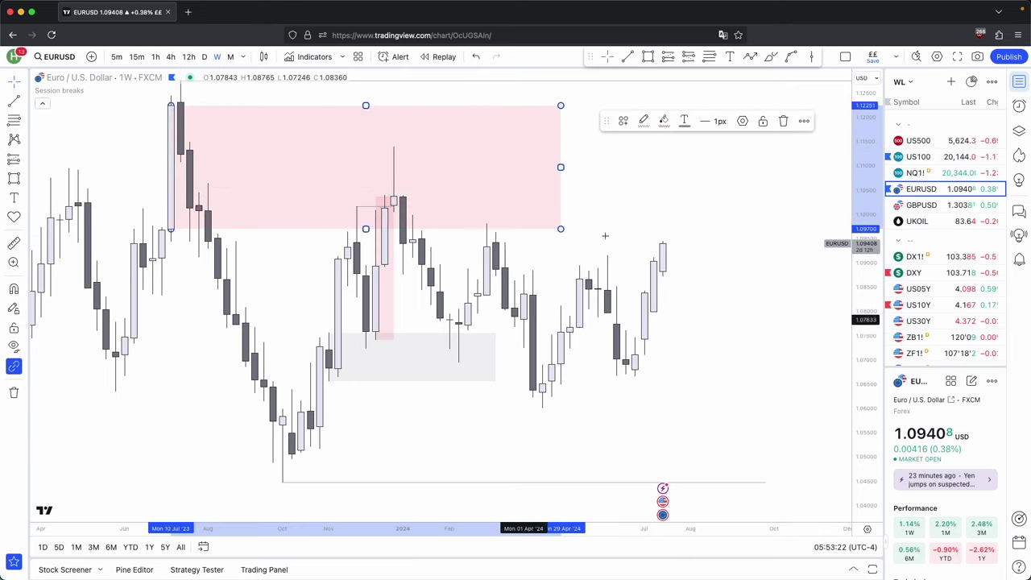
pyautogui.click(782, 120)
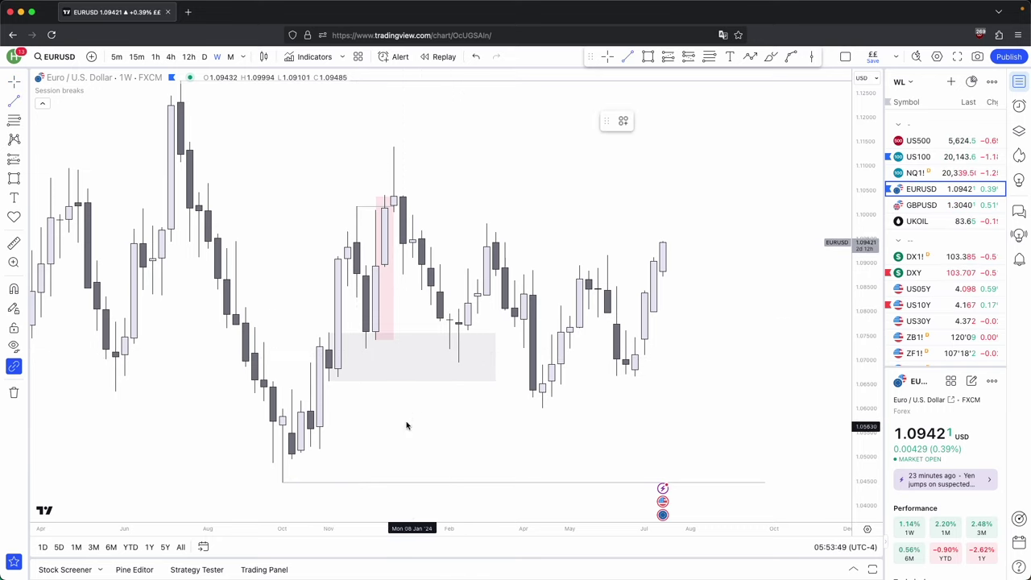
# Step: Draw a horizontal line at about 1.0725 from the December 2023 low across to March 2024
pyautogui.click(366, 348)
pyautogui.keyDown('shift'); pyautogui.click(486, 353); pyautogui.keyUp('shift')
pyautogui.moveTo(505, 352); pyautogui.dragTo(509, 304)
pyautogui.scroll(1, 352, 300)
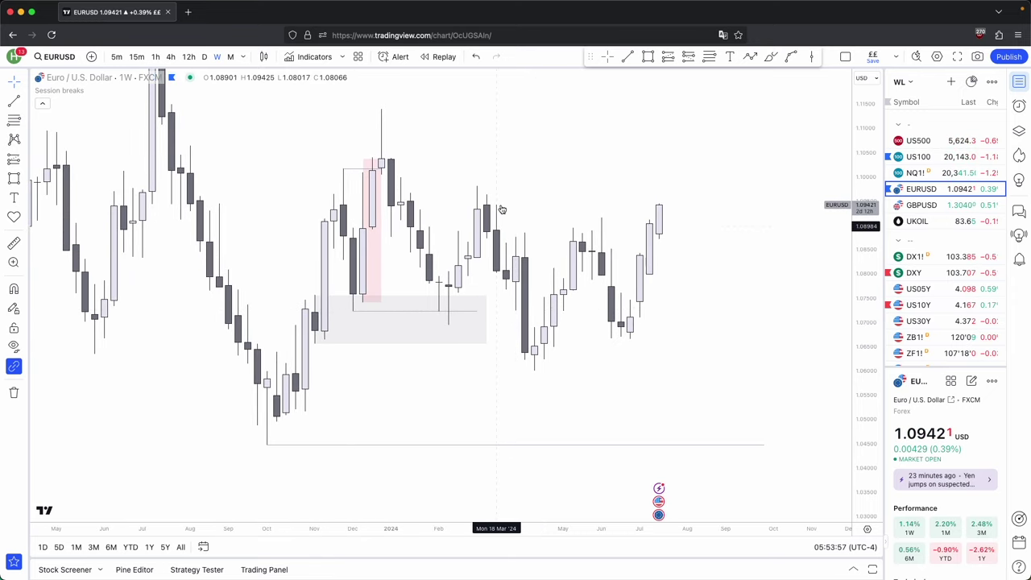
# Step: Mark the February 2024 rally and the January 2024 decline with two pink rectangles
pyautogui.click(647, 56)
pyautogui.keyDown('super'); pyautogui.click(450, 331); pyautogui.keyUp('super')
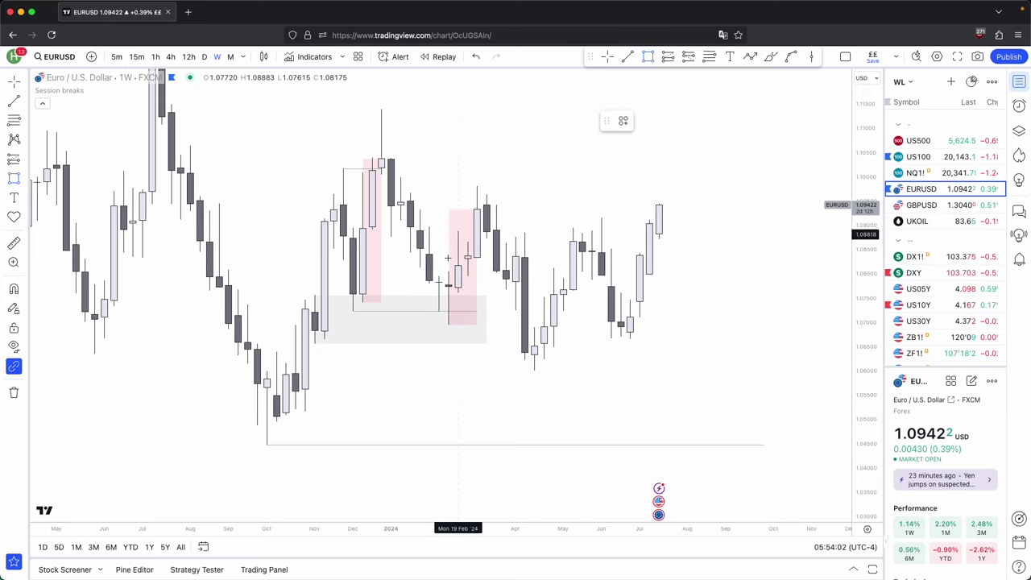
pyautogui.keyDown('super'); pyautogui.click(439, 282); pyautogui.keyUp('super')
pyautogui.keyDown('super'); pyautogui.click(390, 159); pyautogui.keyUp('super')
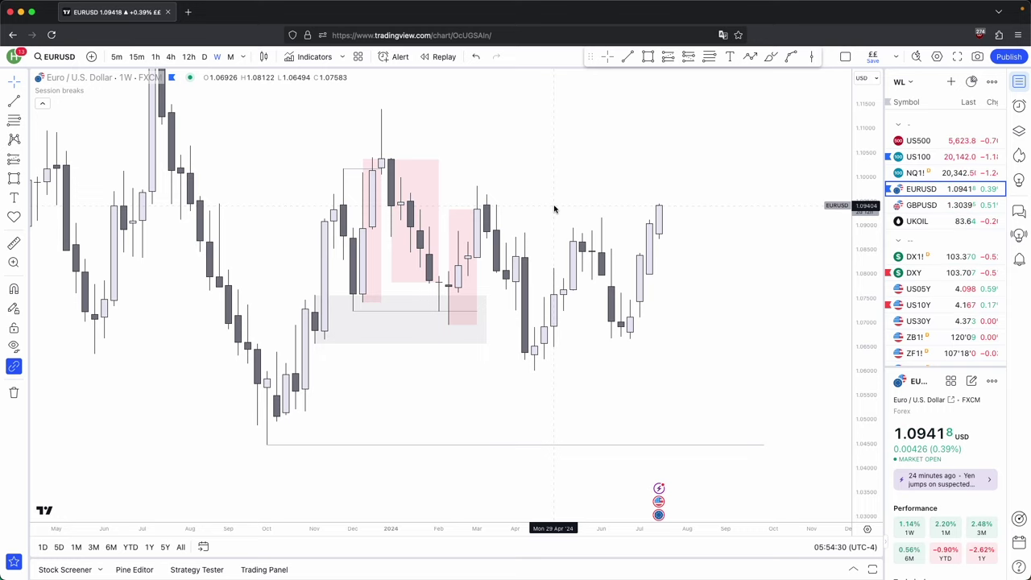
# Step: Draw a pink rectangle between about 1.091 and 1.100 starting 8 January 2024 and extend it to June 2024
pyautogui.moveTo(553, 215); pyautogui.dragTo(542, 227)
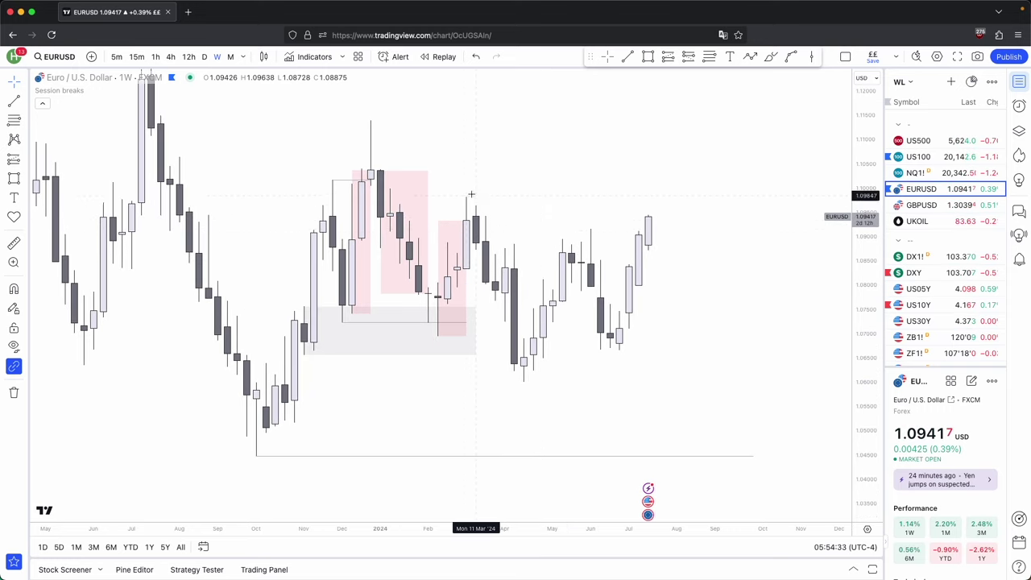
pyautogui.click(649, 56)
pyautogui.click(390, 188)
pyautogui.click(533, 231)
pyautogui.moveTo(536, 222); pyautogui.dragTo(601, 226)
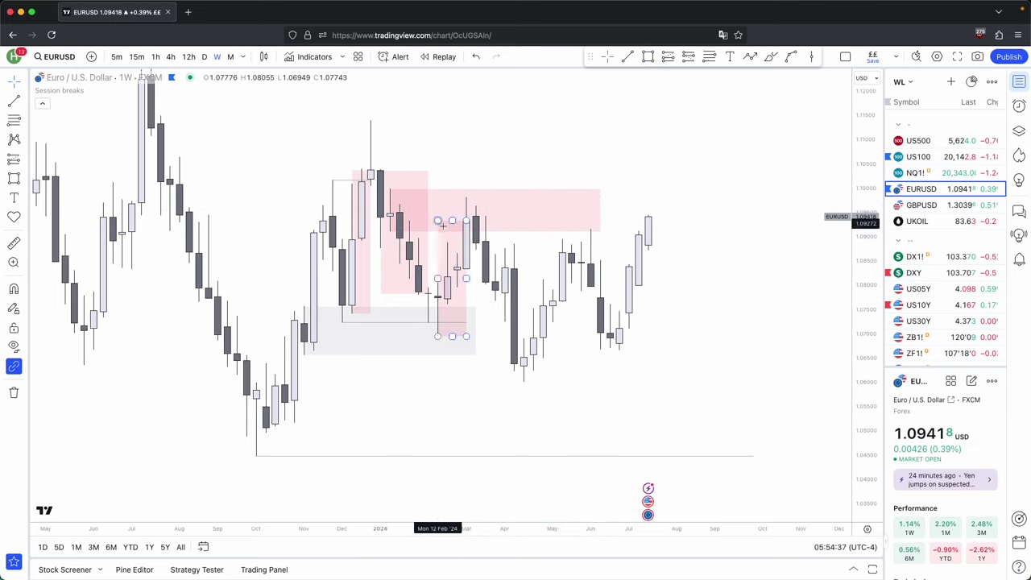
# Step: Delete the pink rectangles marking the February 2024 rally and the January 2024 decline
pyautogui.click(466, 271)
pyautogui.press('Delete')
pyautogui.click(426, 258)
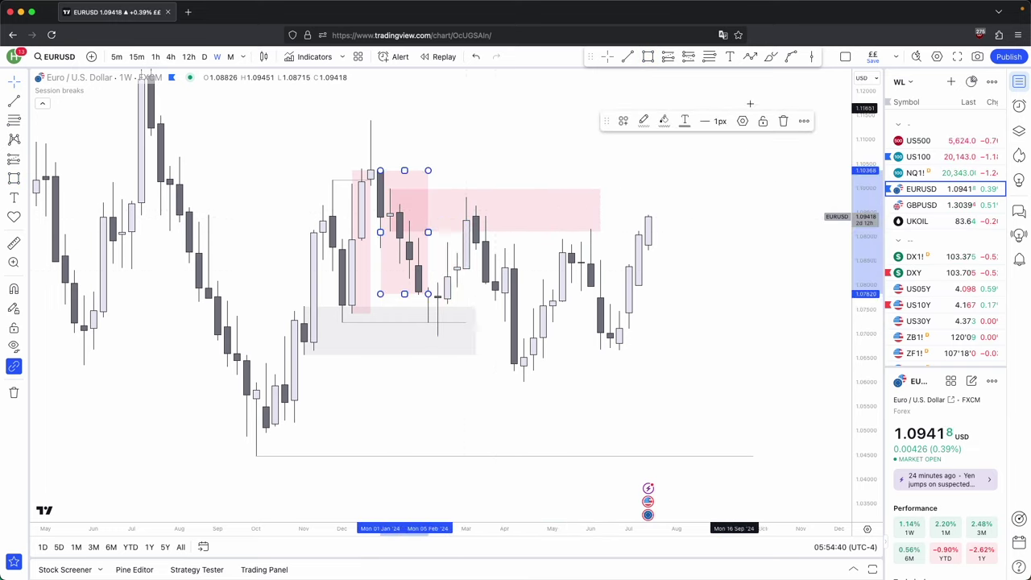
pyautogui.press('Delete')
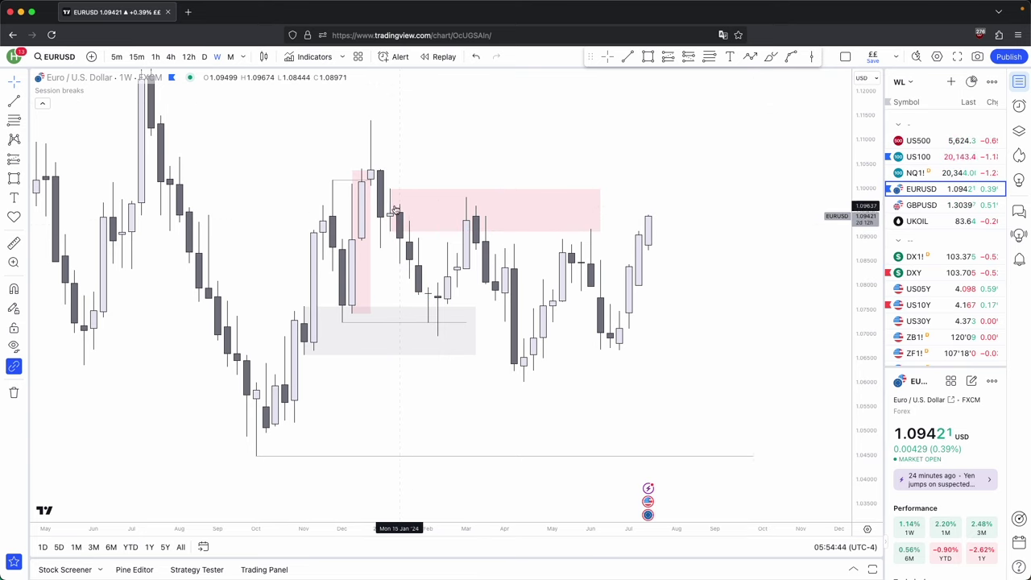
# Step: Change the fill of the rectangle between about 1.091 and 1.100 to light gray
pyautogui.click(430, 230)
pyautogui.click(664, 120)
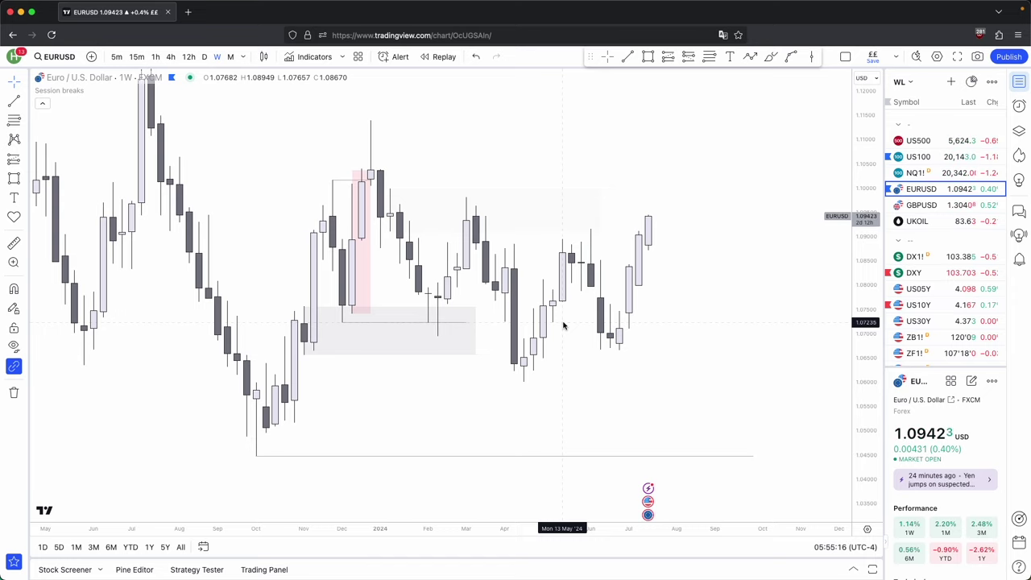
# Step: Clear the existing rectangles and draw a gray one between about 1.0758 and 1.0943 from 27 November 2023 to 26 February 2024
pyautogui.moveTo(486, 394); pyautogui.dragTo(397, 228)
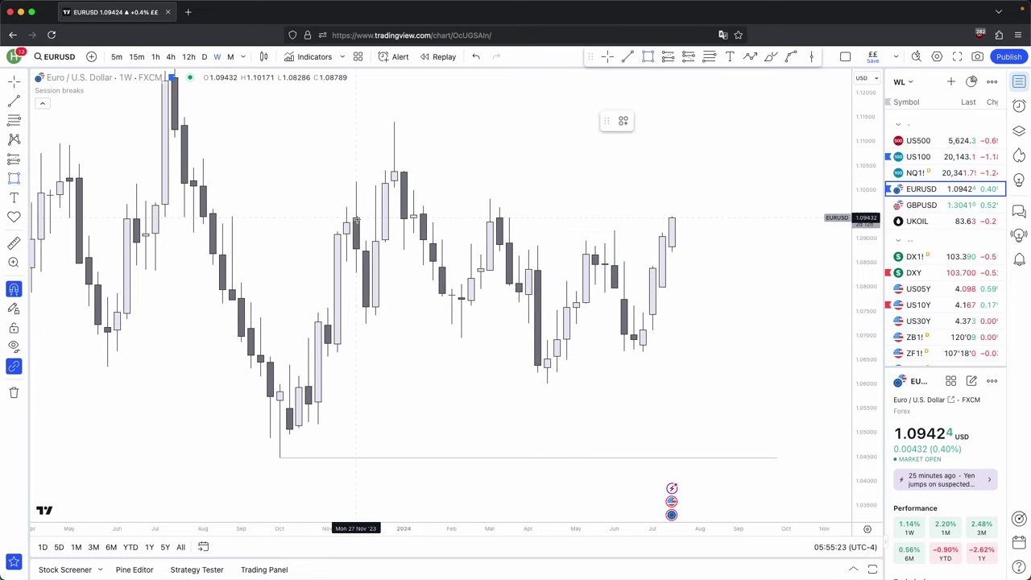
pyautogui.keyDown('super'); pyautogui.click(356, 218); pyautogui.keyUp('super')
pyautogui.keyDown('super'); pyautogui.click(376, 307); pyautogui.keyUp('super')
pyautogui.moveTo(370, 262); pyautogui.dragTo(481, 266)
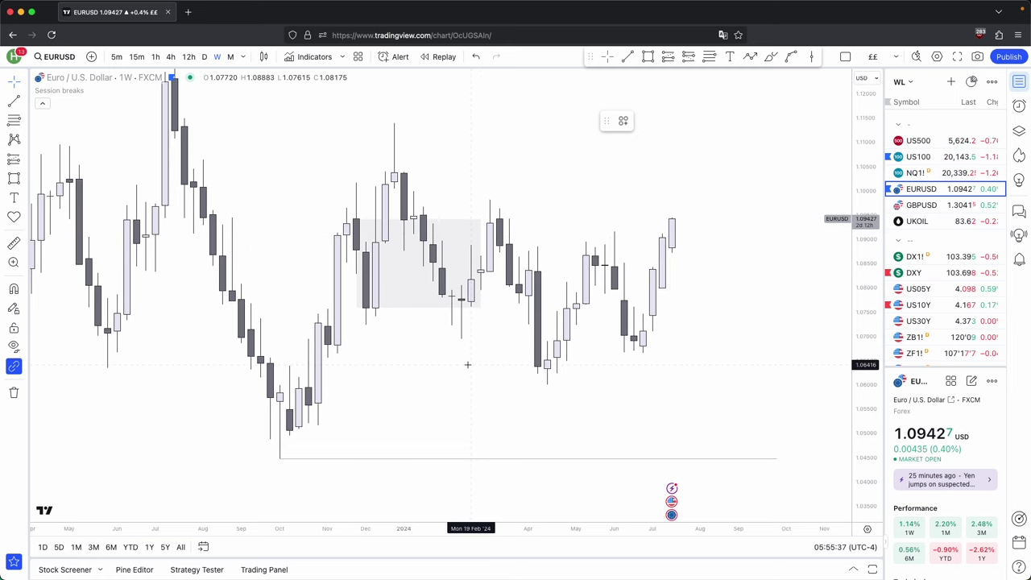
# Step: Start a bar replay of the weekly chart from the 26 February 2024 bar
pyautogui.moveTo(499, 327); pyautogui.dragTo(523, 317)
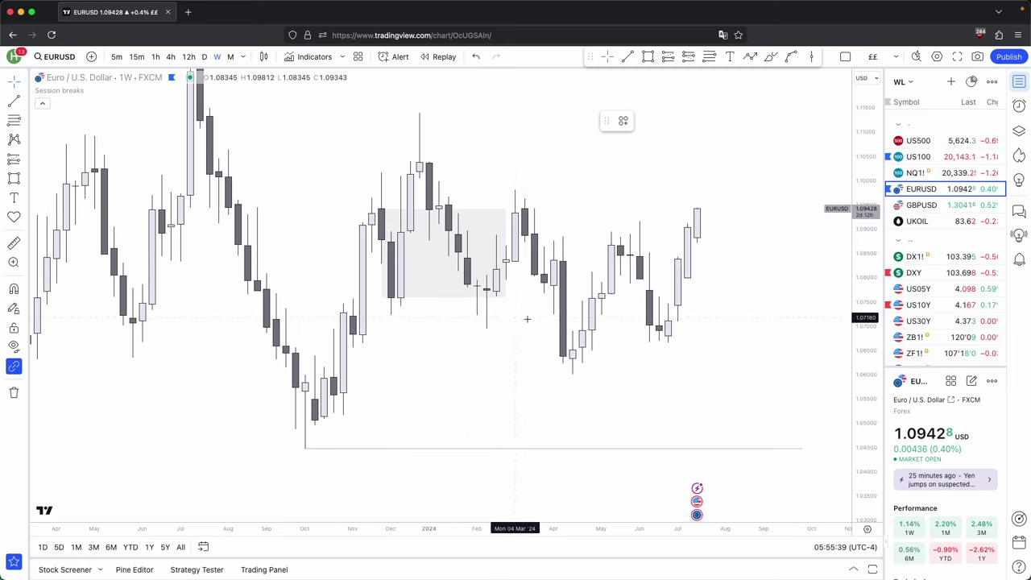
pyautogui.click(443, 57)
pyautogui.click(506, 260)
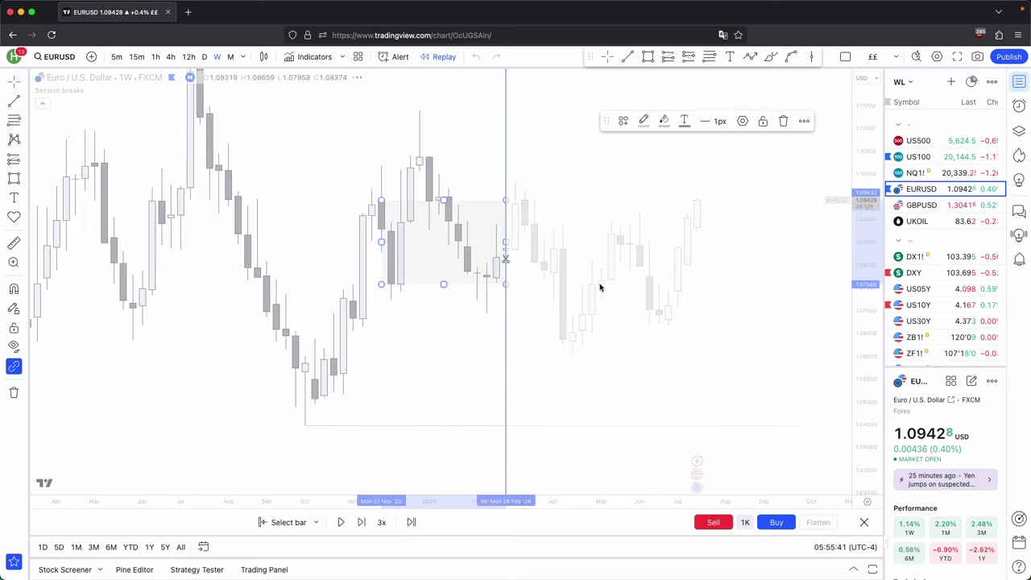
pyautogui.moveTo(697, 279); pyautogui.dragTo(658, 275)
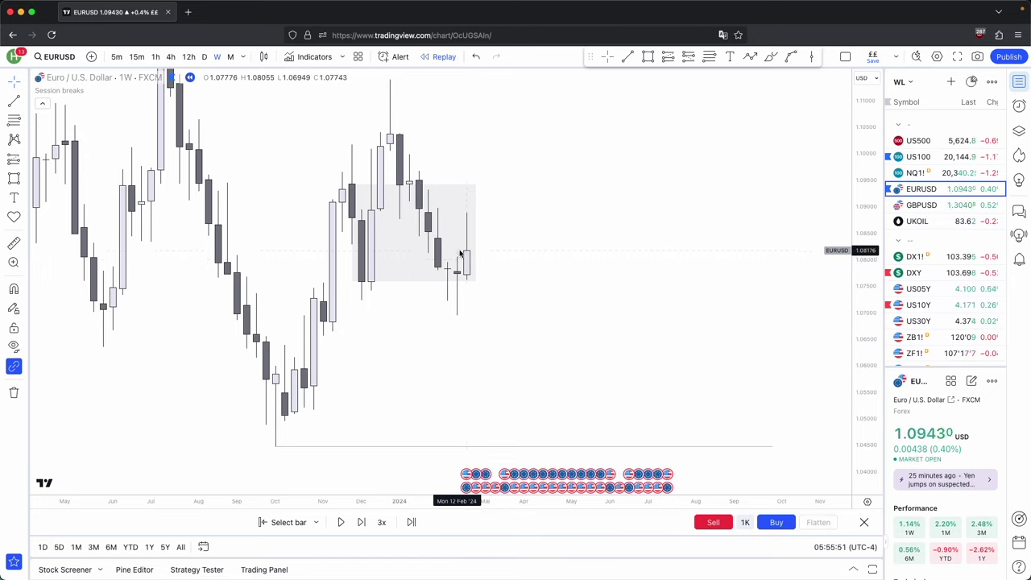
# Step: Delete the gray rectangle spanning November 2023 to February 2024
pyautogui.scroll(-3, 715, 293)
pyautogui.click(533, 256)
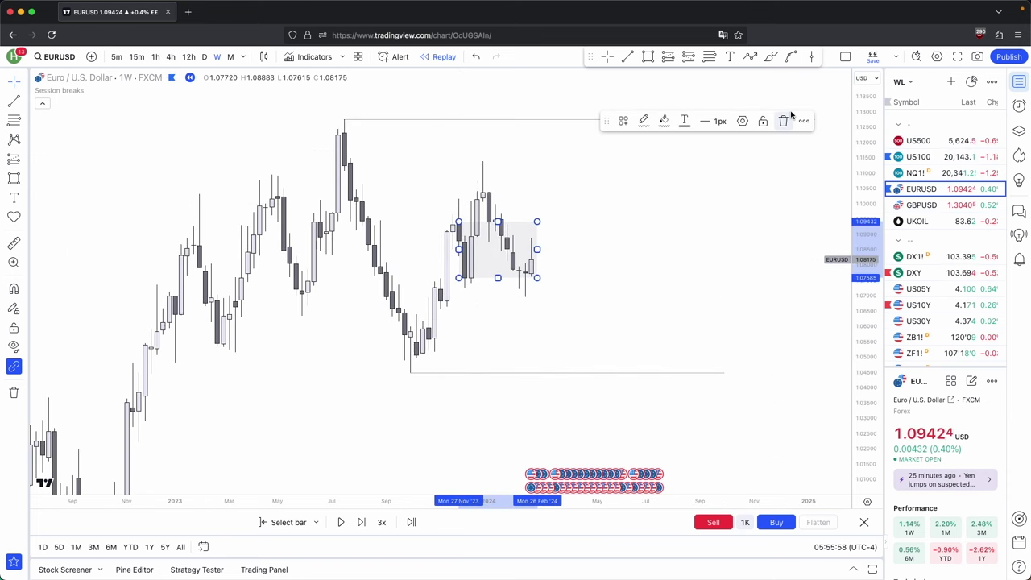
pyautogui.click(784, 120)
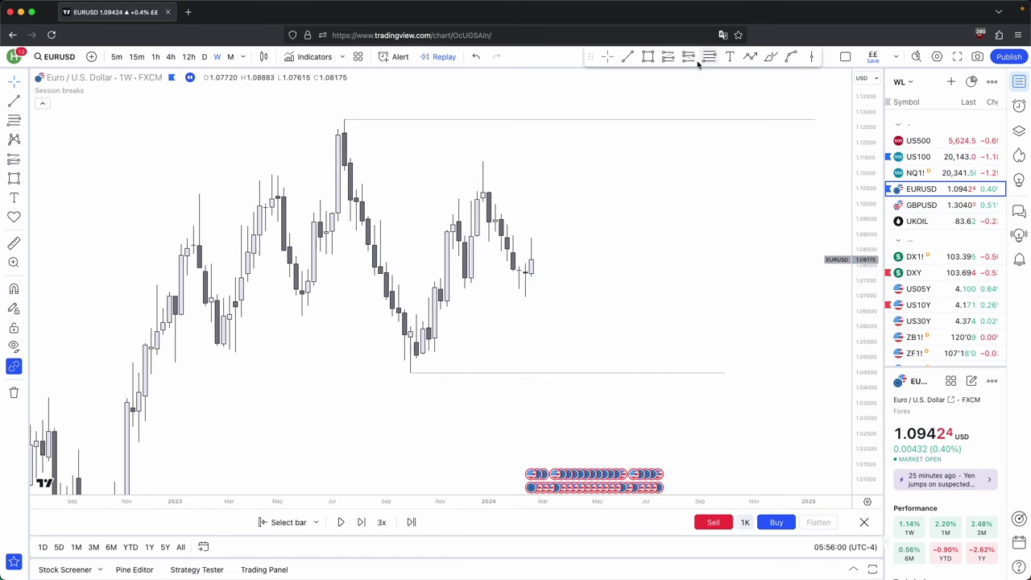
# Step: Draw a gray rectangle between about 1.0756 and 1.0852 starting 6 November 2023 and widen it to late December 2023
pyautogui.click(648, 57)
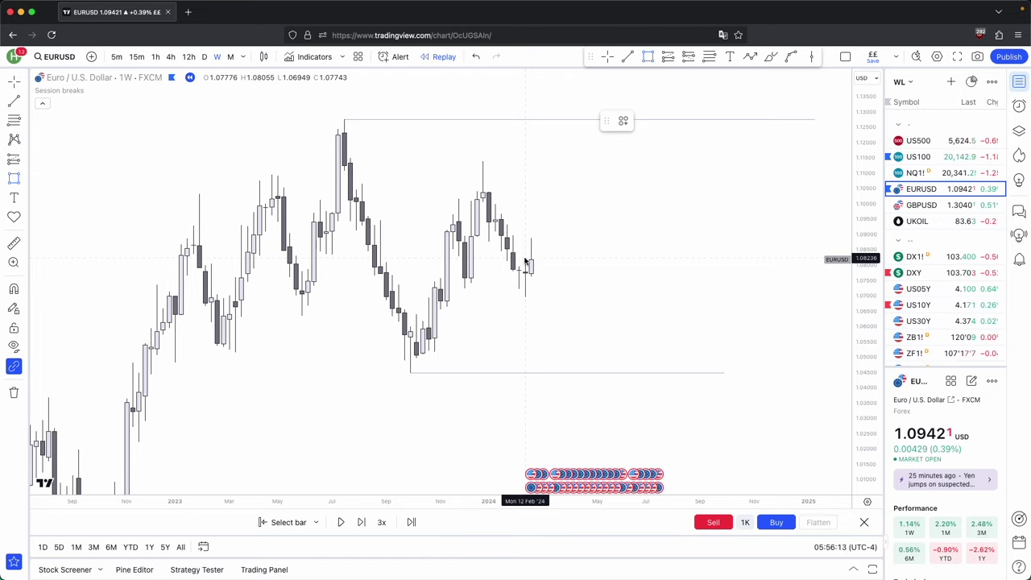
pyautogui.click(440, 279)
pyautogui.click(448, 230)
pyautogui.press('Delete')
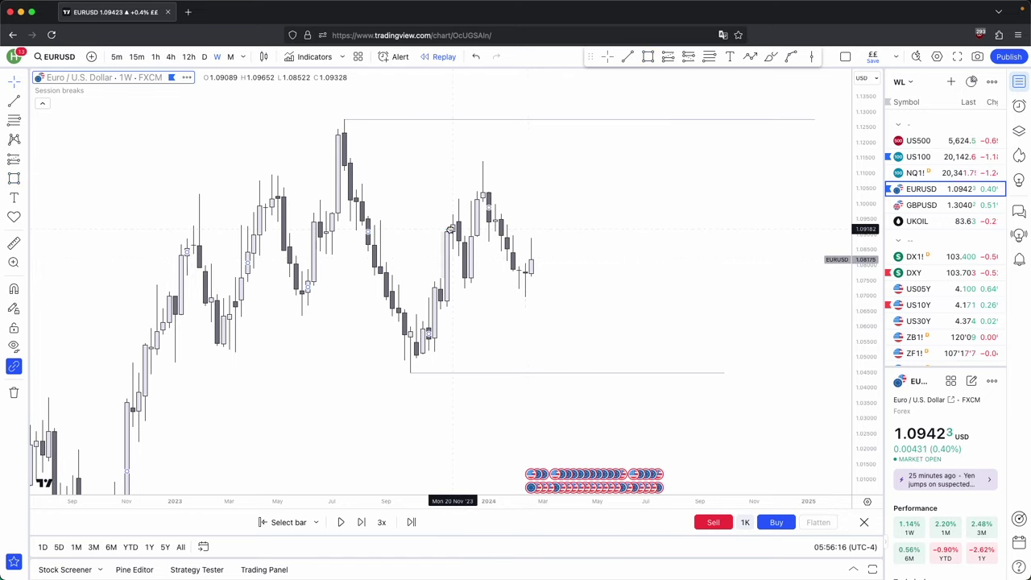
pyautogui.moveTo(450, 230); pyautogui.dragTo(477, 250)
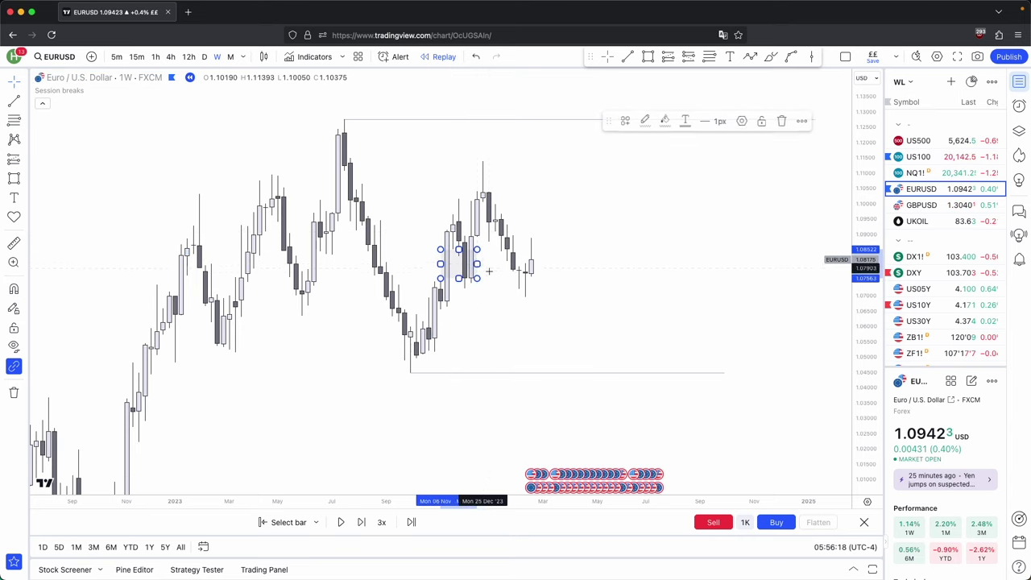
pyautogui.click(487, 269)
# Step: Add a second gray rectangle directly beneath it between about 1.0656 and 1.0756, from 6 November to late December 2023
pyautogui.click(648, 57)
pyautogui.press('super')
pyautogui.click(444, 273)
pyautogui.click(440, 275)
pyautogui.moveTo(447, 301)
pyautogui.mouseDown()
pyautogui.moveTo(435, 339)
pyautogui.moveTo(460, 295)
pyautogui.moveTo(488, 293)
pyautogui.mouseUp()
pyautogui.press('Delete')
pyautogui.press('super+z')
# Step: Draw a gray rectangle at the range low between about 1.045 and 1.055, from October 2023 to late February 2024
pyautogui.click(648, 57)
pyautogui.keyDown('super'); pyautogui.click(430, 338); pyautogui.keyUp('super')
pyautogui.moveTo(430, 338)
pyautogui.mouseDown()
pyautogui.moveTo(426, 345)
pyautogui.moveTo(550, 364)
pyautogui.mouseUp()
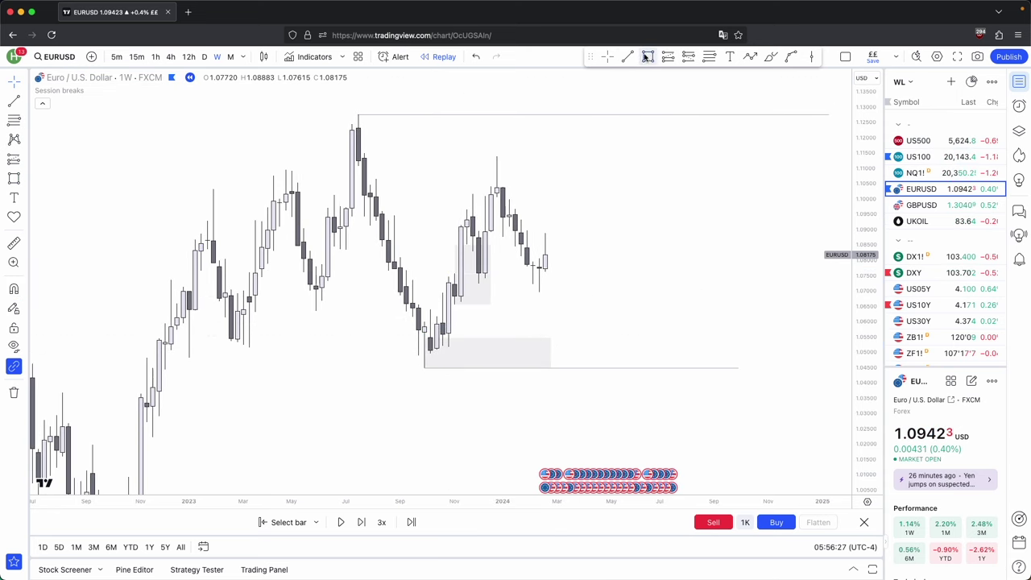
# Step: Draw a gray rectangle between about 1.060 and 1.0656 starting 23 October 2023 and extend it to April 2024
pyautogui.click(647, 56)
pyautogui.click(442, 333)
pyautogui.click(454, 304)
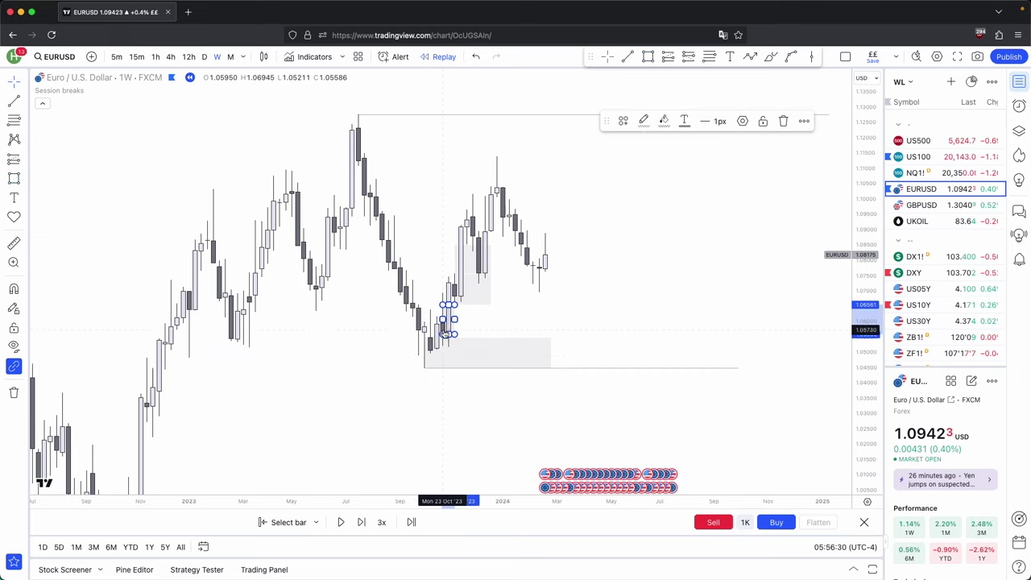
pyautogui.moveTo(443, 332); pyautogui.dragTo(587, 313)
pyautogui.click(617, 169)
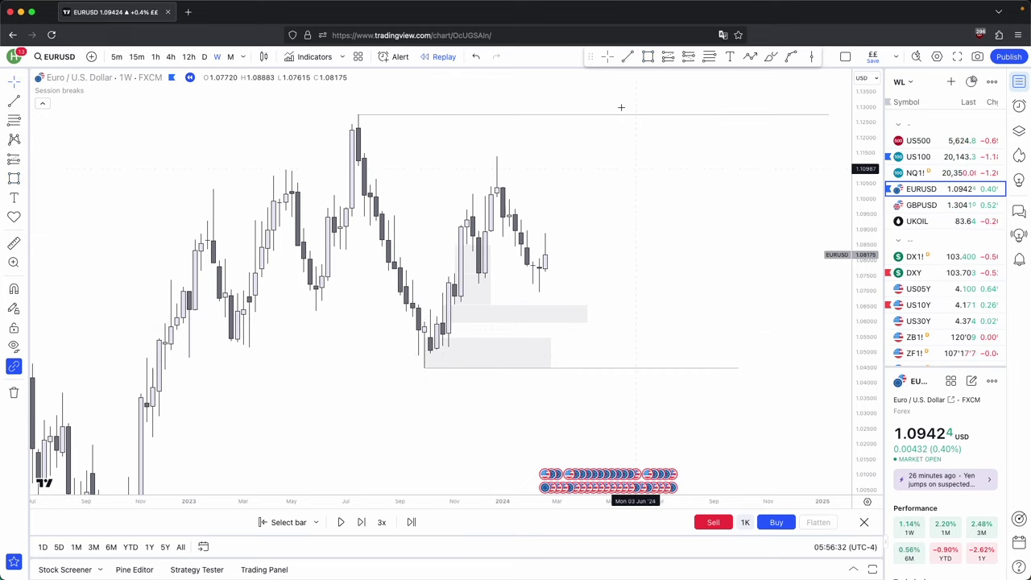
# Step: Add a thin gray strip at about 1.060 to 1.061 from October 2023 and extend it to April 2024
pyautogui.click(648, 58)
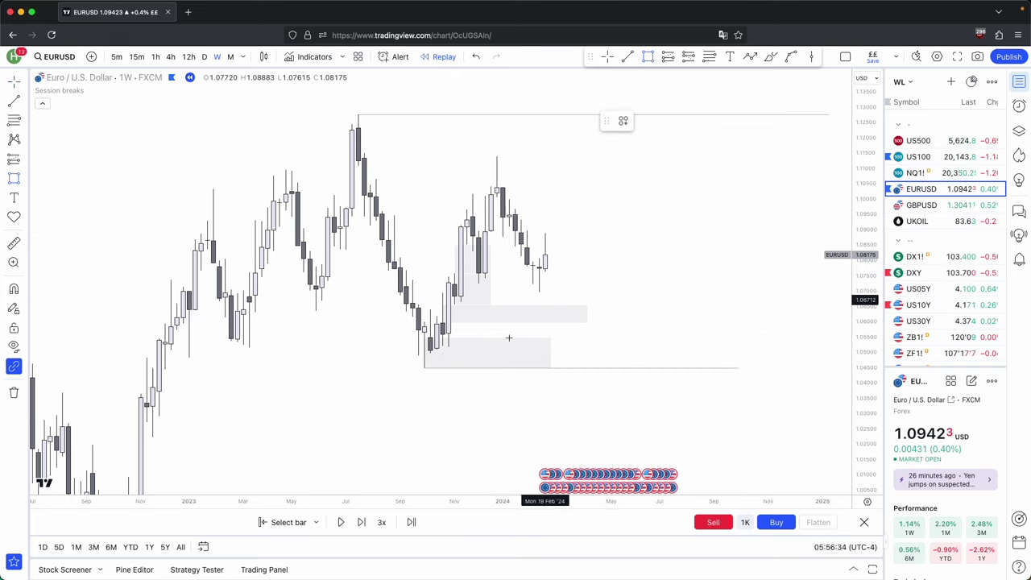
pyautogui.click(418, 320)
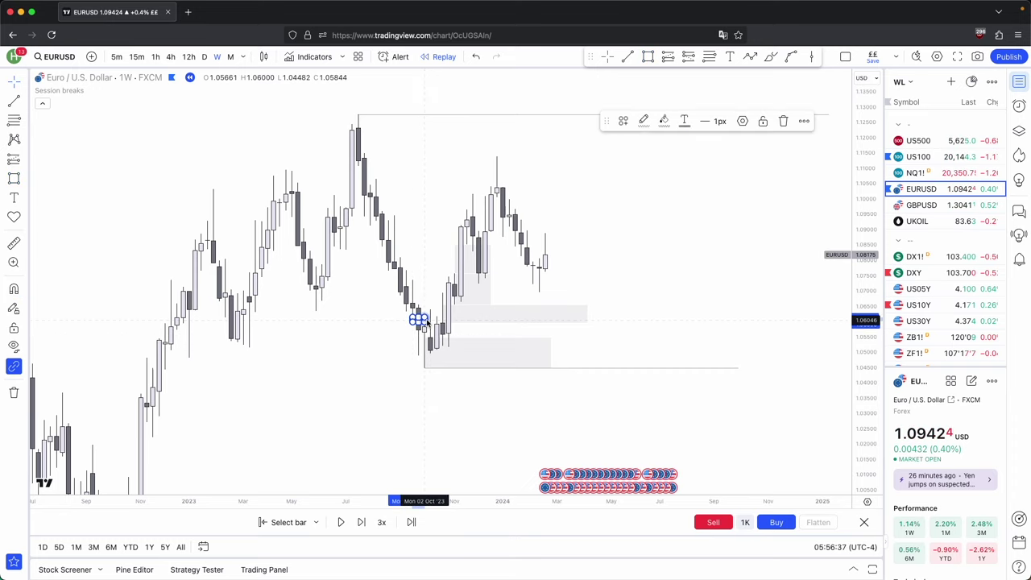
pyautogui.moveTo(426, 320); pyautogui.dragTo(588, 320)
pyautogui.click(662, 319)
pyautogui.moveTo(872, 379); pyautogui.dragTo(872, 311)
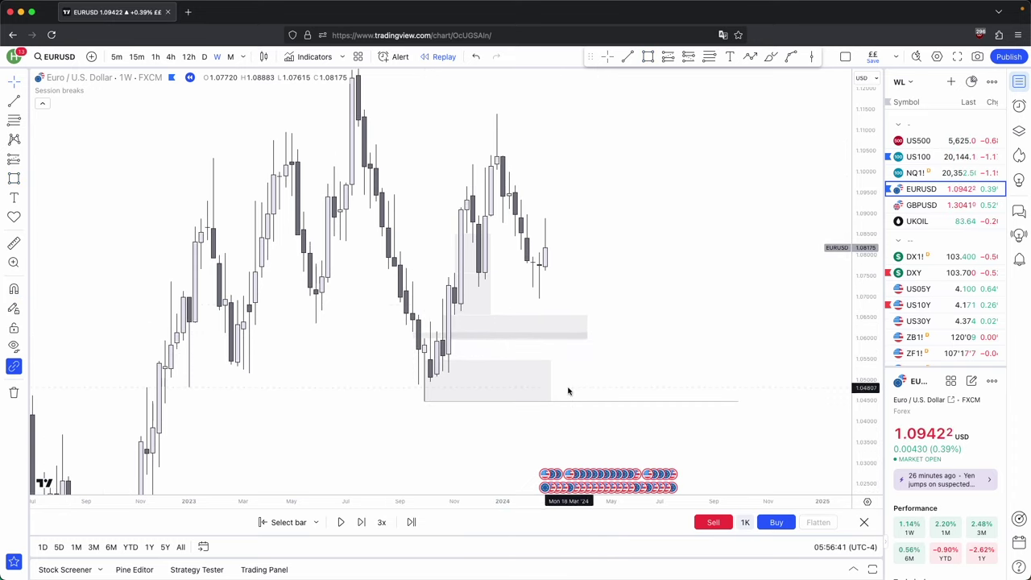
# Step: Extend the 1.0756–1.0852 rectangle to late February 2024 and the 1.0656–1.0756 rectangle to mid-March 2024
pyautogui.click(499, 321)
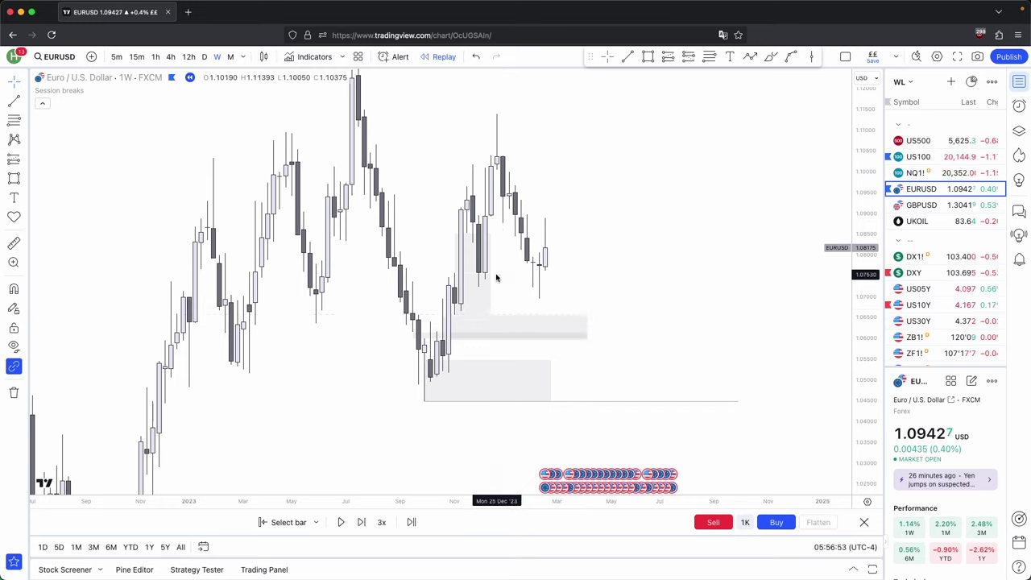
pyautogui.moveTo(491, 252); pyautogui.dragTo(550, 256)
pyautogui.click(571, 275)
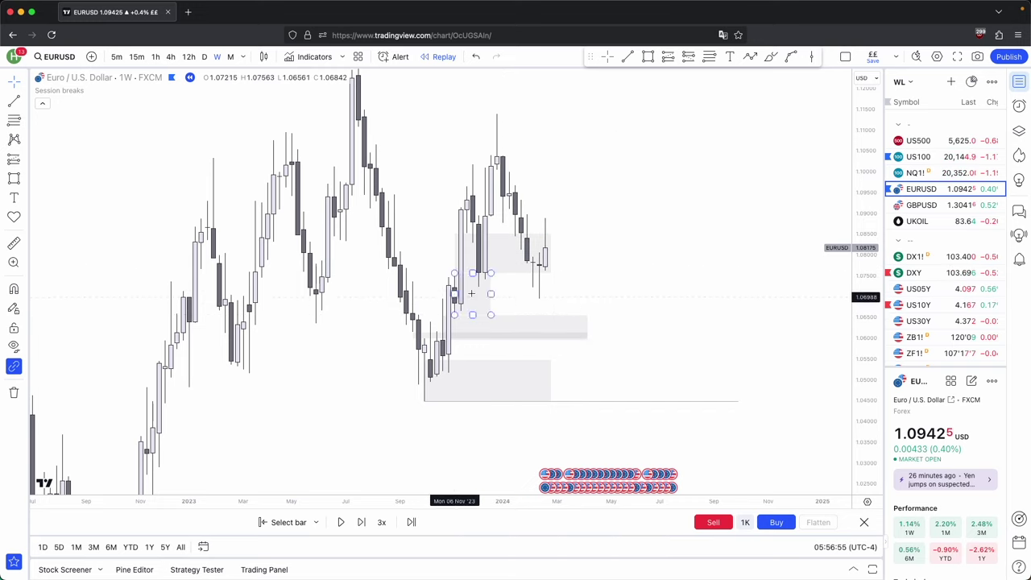
pyautogui.moveTo(490, 294); pyautogui.dragTo(569, 294)
pyautogui.click(617, 290)
# Step: Switch the chart to the daily timeframe and examine price against the stacked gray zones
pyautogui.click(205, 56)
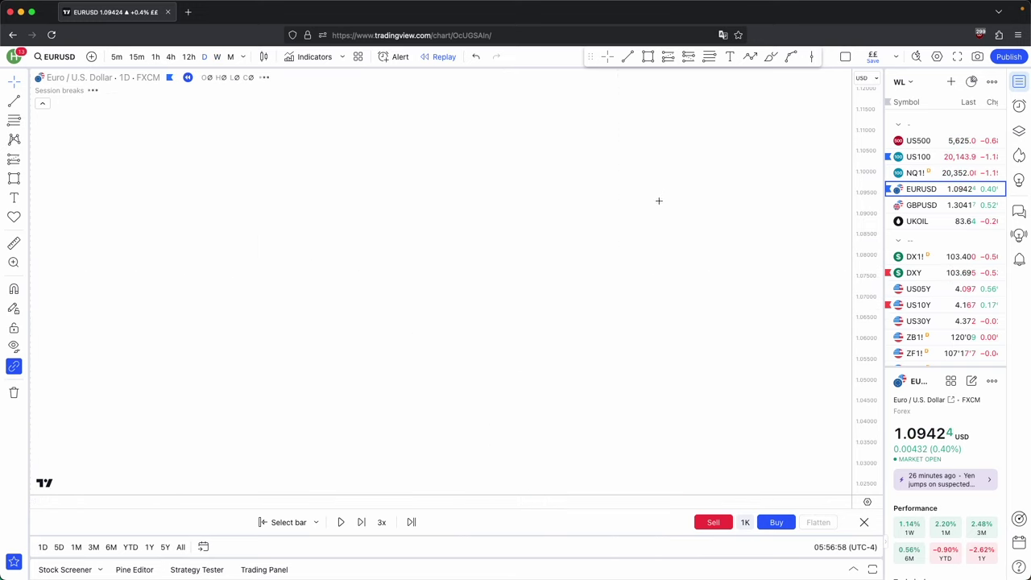
pyautogui.moveTo(859, 343); pyautogui.dragTo(846, 284)
pyautogui.moveTo(731, 264); pyautogui.dragTo(730, 269)
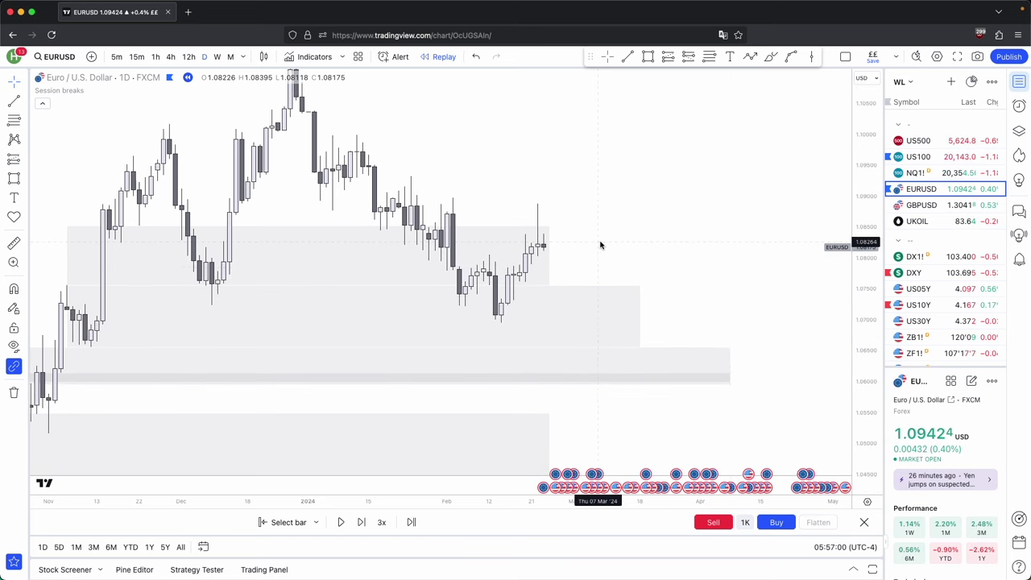
pyautogui.moveTo(595, 246); pyautogui.dragTo(587, 229)
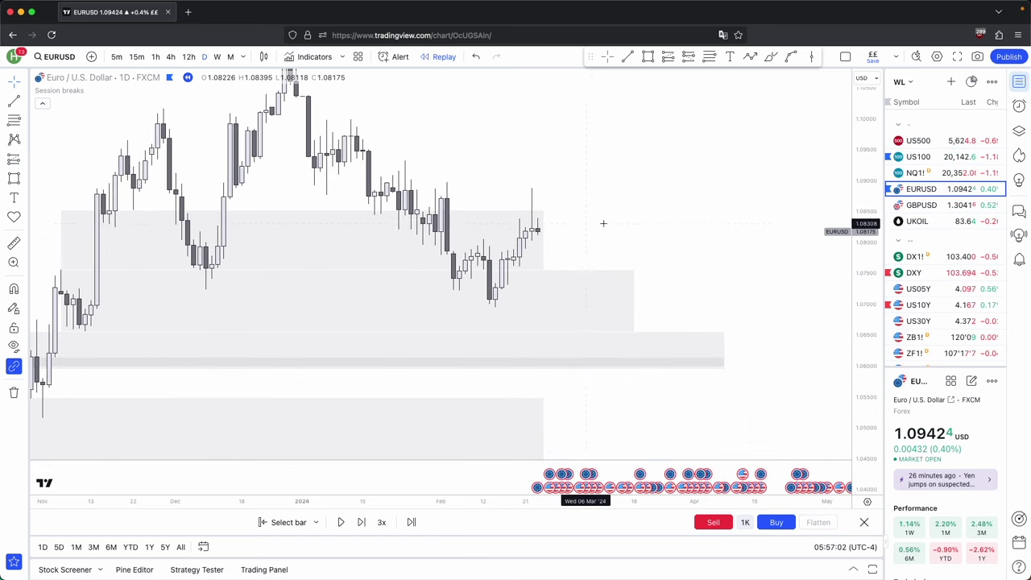
pyautogui.moveTo(861, 241); pyautogui.dragTo(860, 286)
pyautogui.scroll(-2, 717, 233)
pyautogui.moveTo(717, 232); pyautogui.dragTo(637, 230)
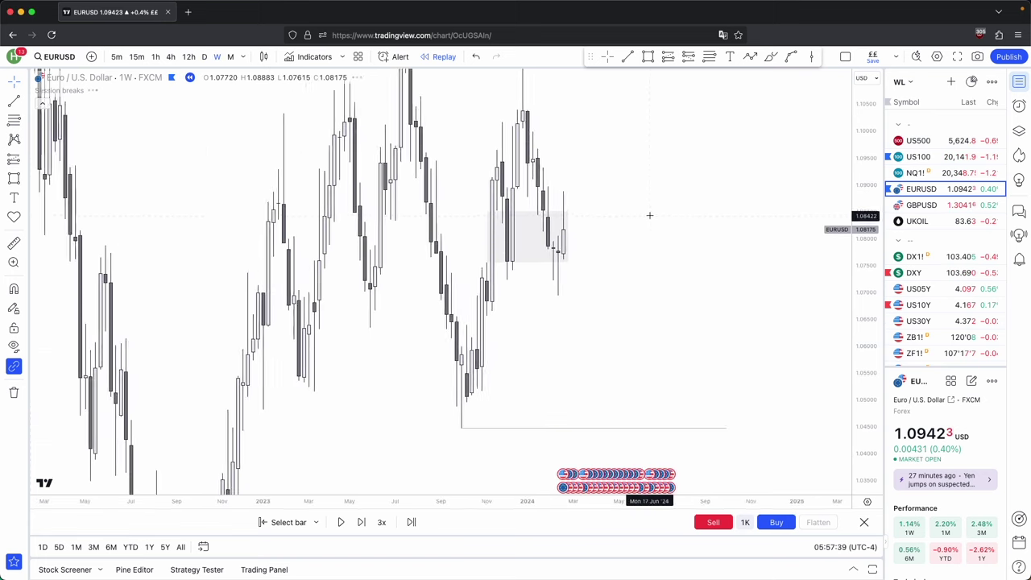
# Step: Switch the weekly chart to the daily timeframe around the remaining gray zone near 1.08
pyautogui.scroll(2, 649, 214)
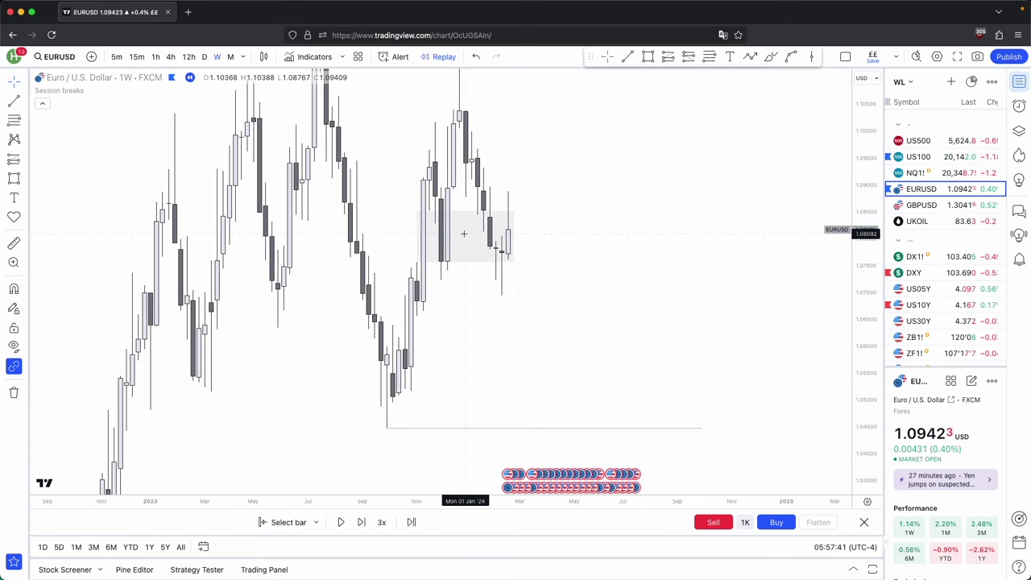
pyautogui.click(204, 56)
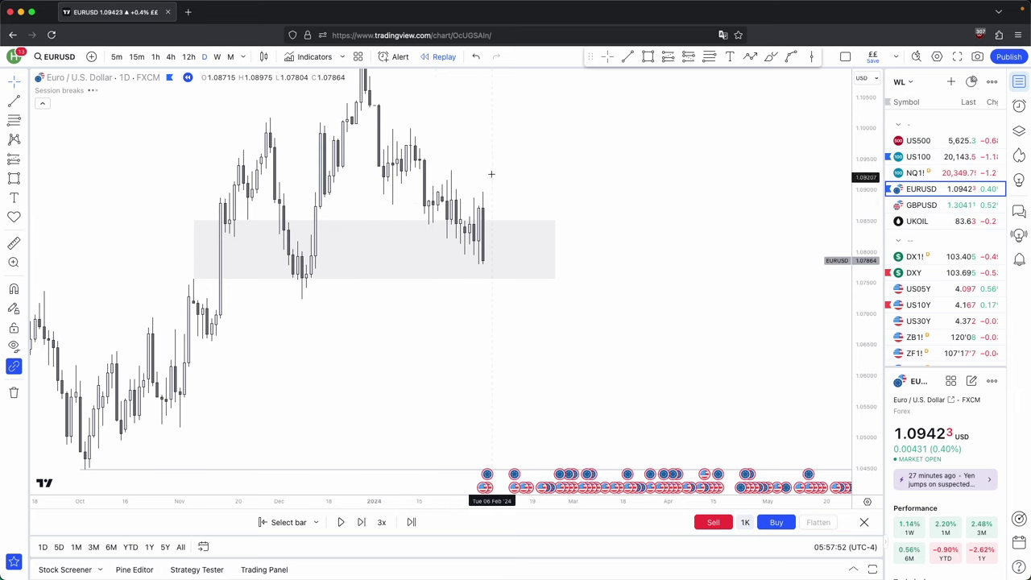
# Step: Advance the daily EURUSD replay bar by bar from early February to mid-February 2024
pyautogui.click(362, 522)
pyautogui.click(362, 522)
pyautogui.click(362, 522)
pyautogui.click(361, 522)
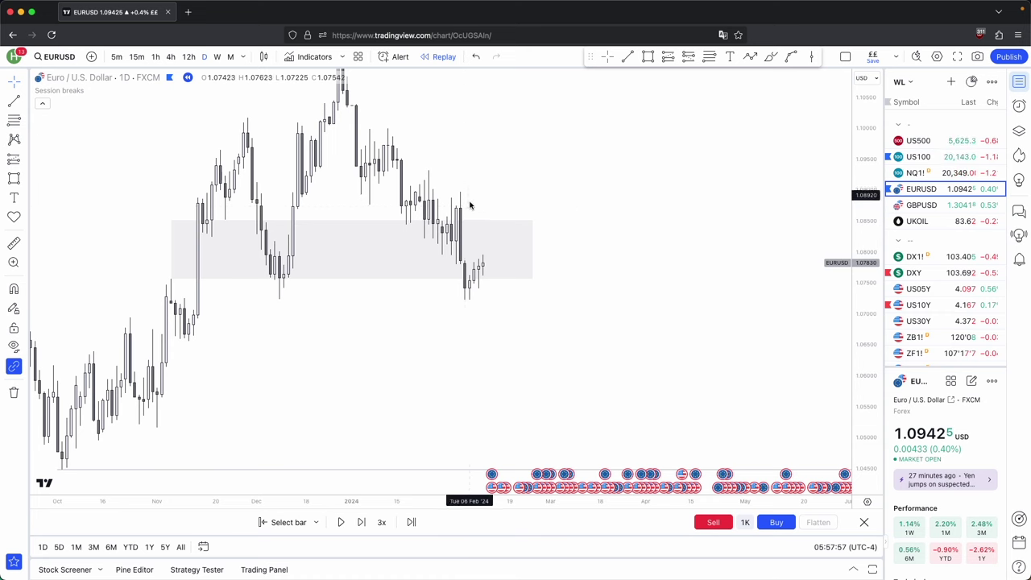
pyautogui.click(362, 522)
pyautogui.click(362, 522)
pyautogui.click(361, 522)
# Step: Draw a horizontal line from the 8 December 2023 low at 1.07238 to about 19 March 2024
pyautogui.hotkey('alt', 't')
pyautogui.keyDown('ctrl'); pyautogui.click(267, 310); pyautogui.keyUp('ctrl')
pyautogui.keyDown('shift'); pyautogui.click(592, 348); pyautogui.keyUp('shift')
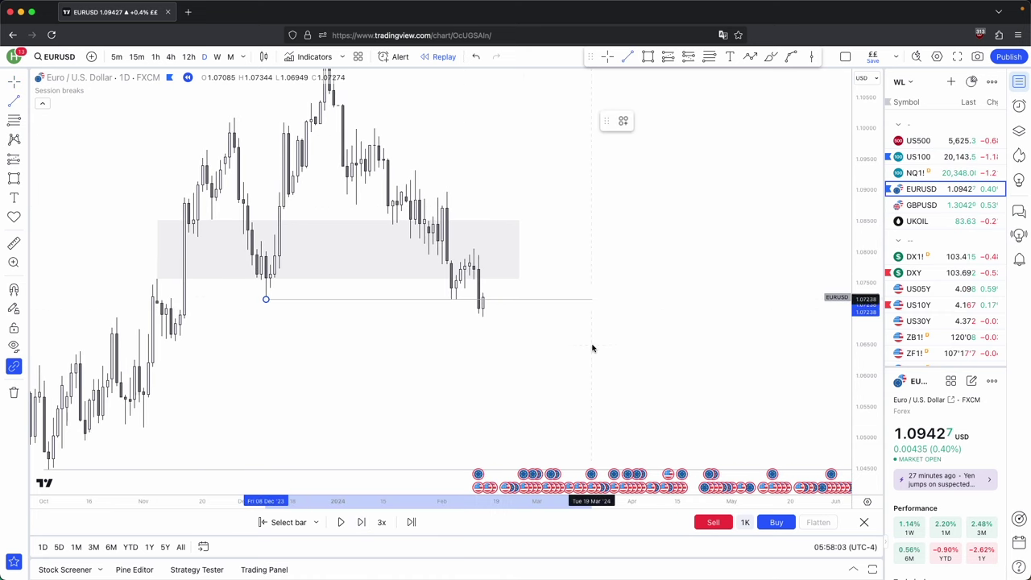
pyautogui.press('Escape')
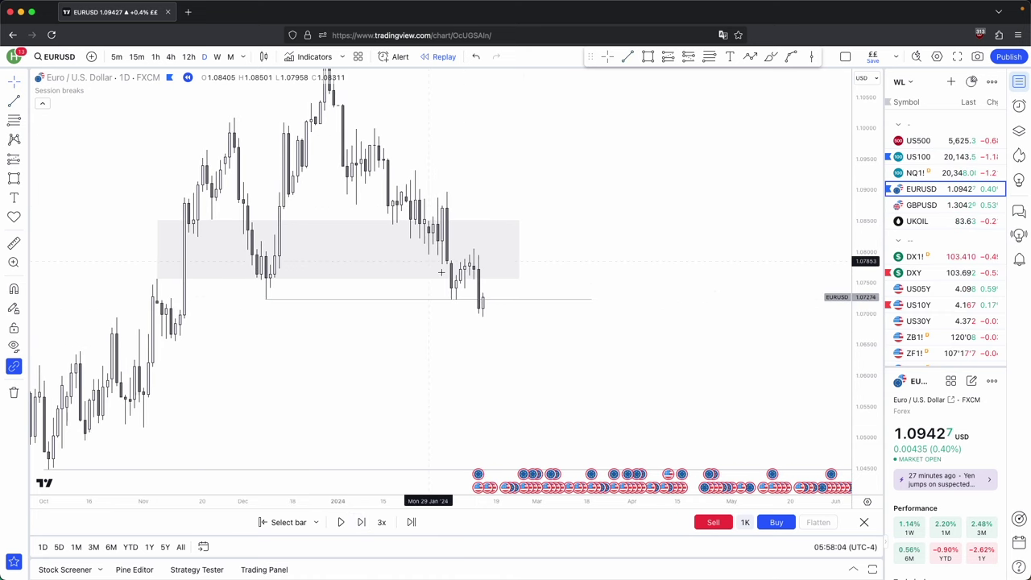
# Step: Check the new line on the weekly chart, return to daily and replay price to about 22 February 2024
pyautogui.click(217, 57)
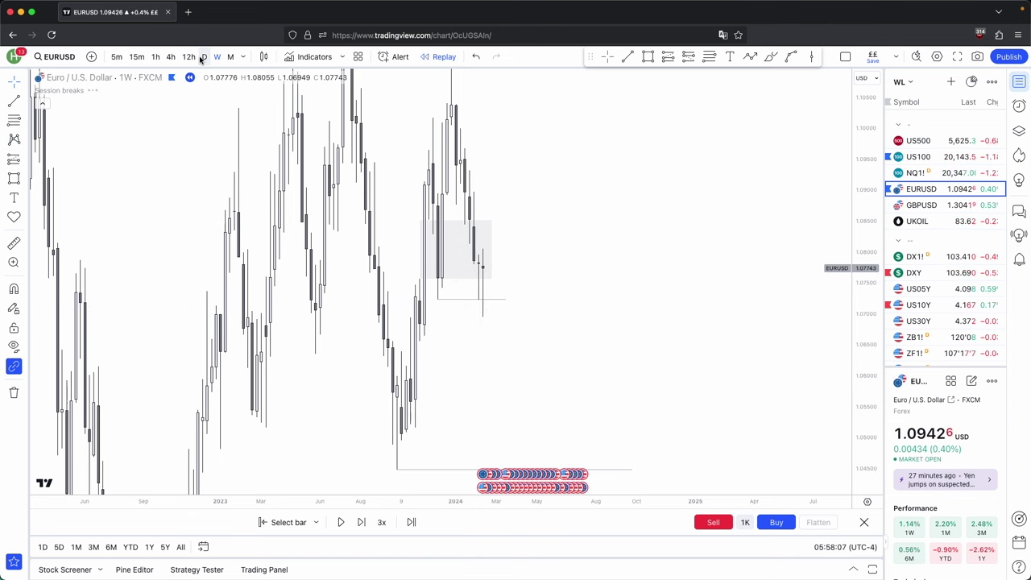
pyautogui.click(202, 57)
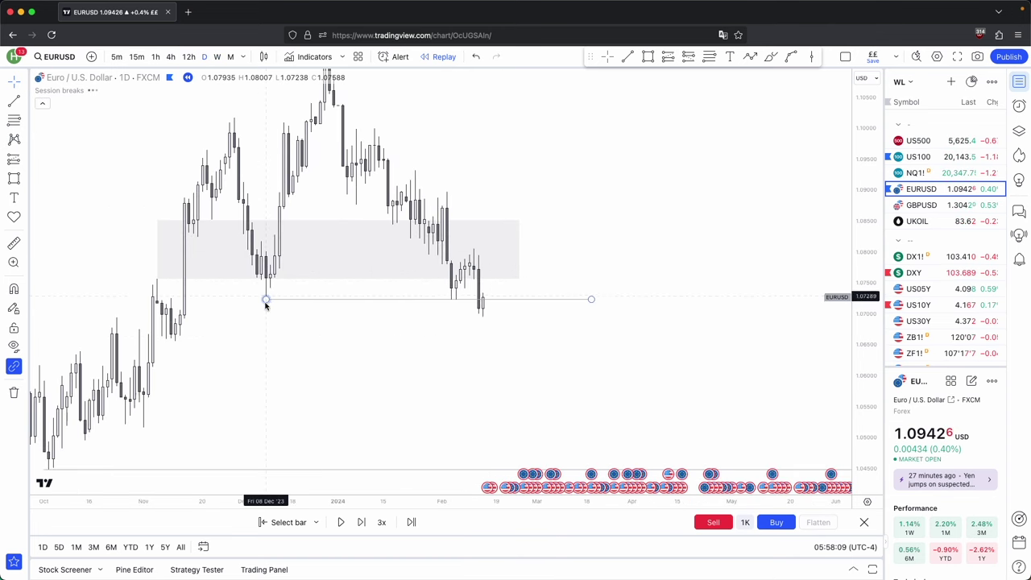
pyautogui.click(341, 522)
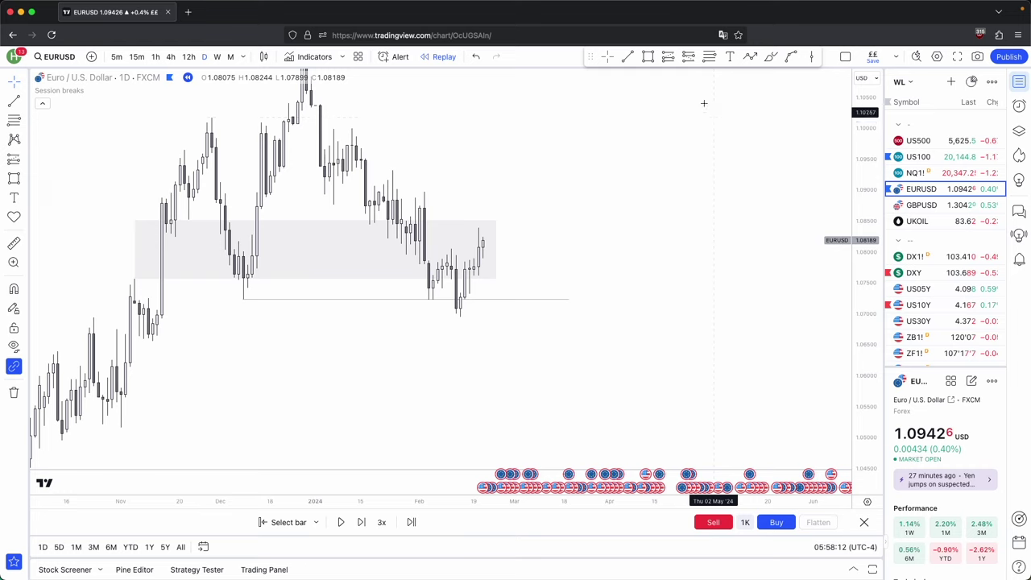
# Step: Mark the mid-February swing high at about 1.0806 with a short horizontal line reaching the latest candles
pyautogui.click(627, 56)
pyautogui.keyDown('super'); pyautogui.click(451, 248); pyautogui.keyUp('super')
pyautogui.click(478, 249)
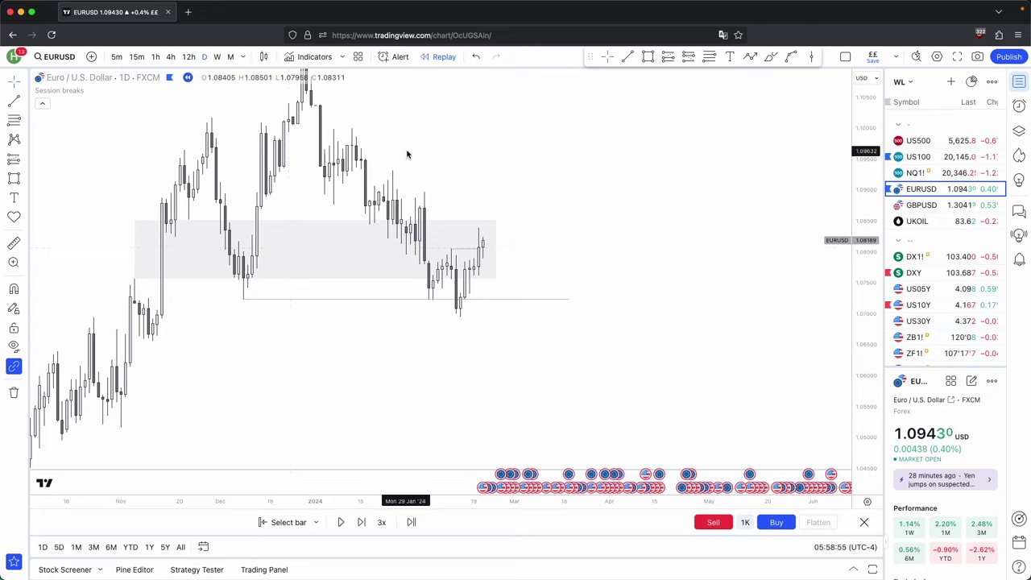
# Step: Advance the daily replay bar by bar to about 1 March 2024
pyautogui.click(361, 523)
pyautogui.click(362, 522)
pyautogui.click(362, 522)
pyautogui.click(362, 522)
pyautogui.click(361, 522)
pyautogui.click(362, 523)
pyautogui.click(361, 523)
# Step: Place a long position with its entry at 1.08009, stop at 1.06942 and target at 1.10023
pyautogui.click(668, 56)
pyautogui.click(478, 265)
pyautogui.moveTo(508, 277); pyautogui.dragTo(489, 262)
pyautogui.moveTo(460, 331); pyautogui.dragTo(460, 318)
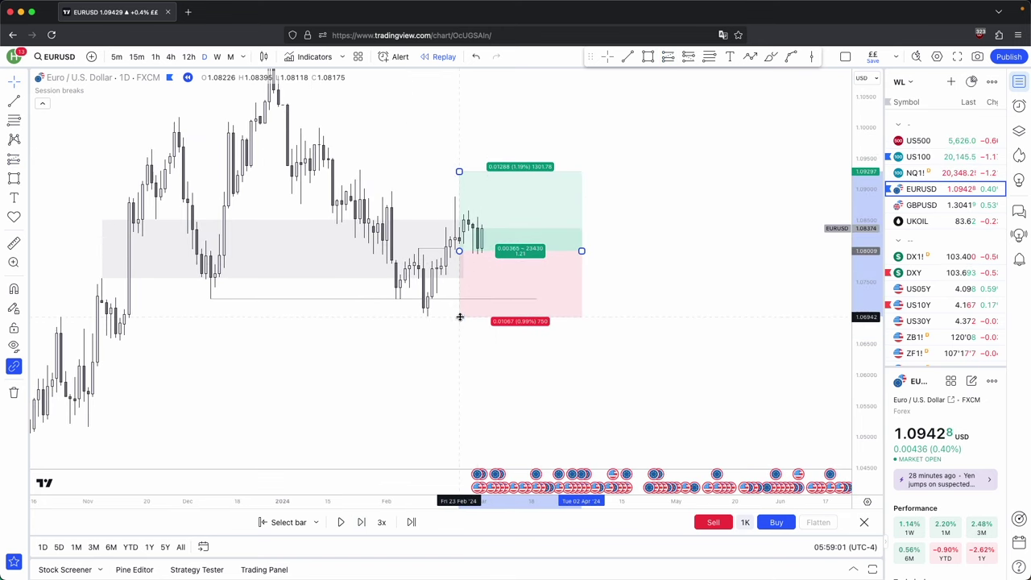
pyautogui.moveTo(457, 172); pyautogui.dragTo(453, 126)
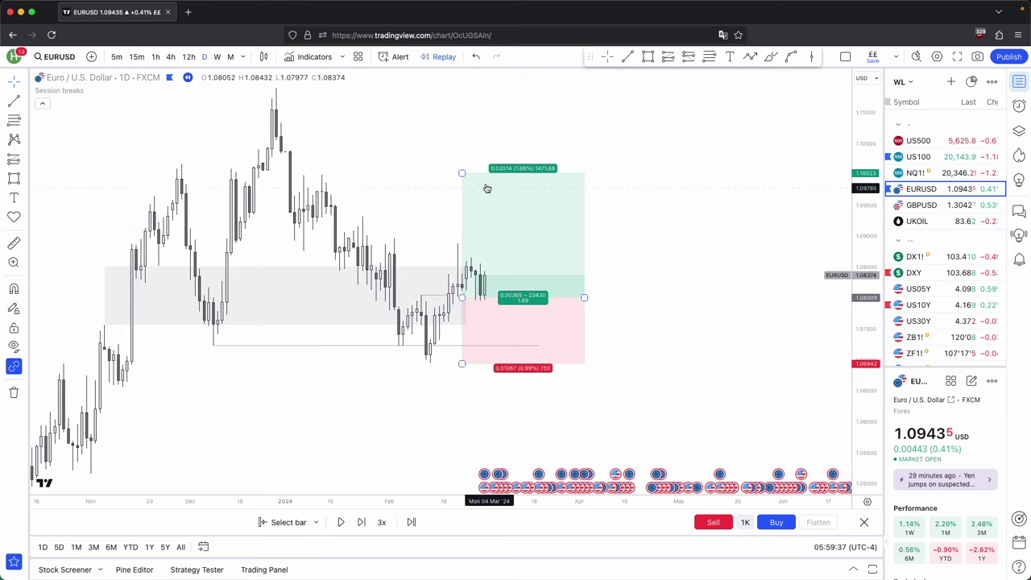
pyautogui.click(702, 303)
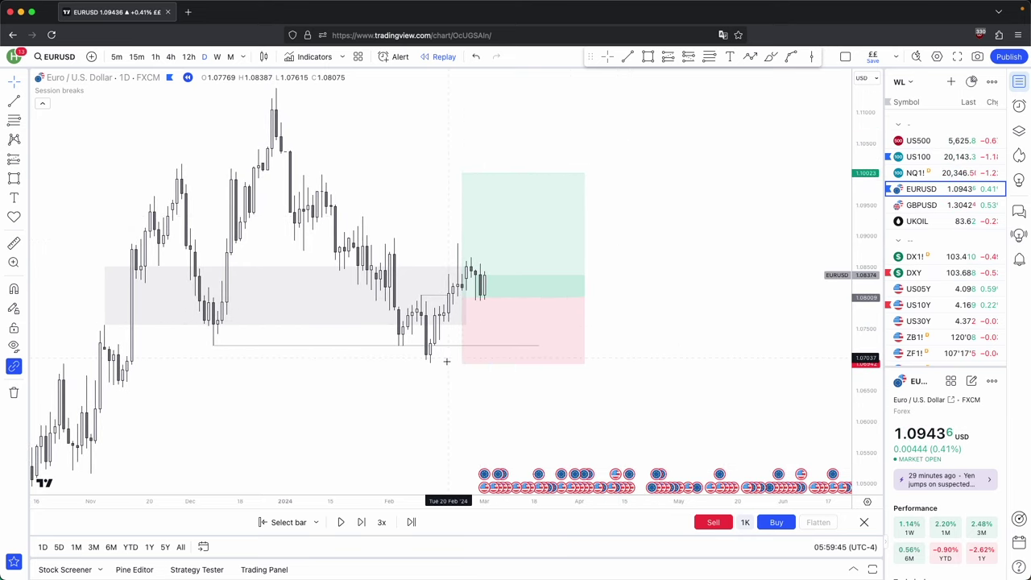
# Step: Draw a horizontal line from the mid-February 2024 low at about 1.0695 to early May 2024
pyautogui.click(627, 57)
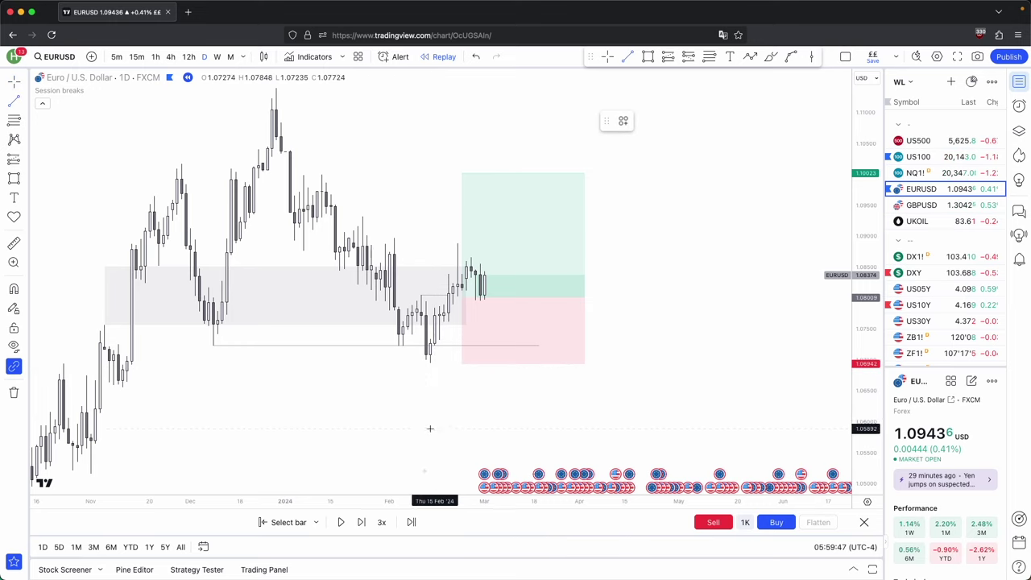
pyautogui.click(430, 363)
pyautogui.click(696, 364)
pyautogui.click(723, 348)
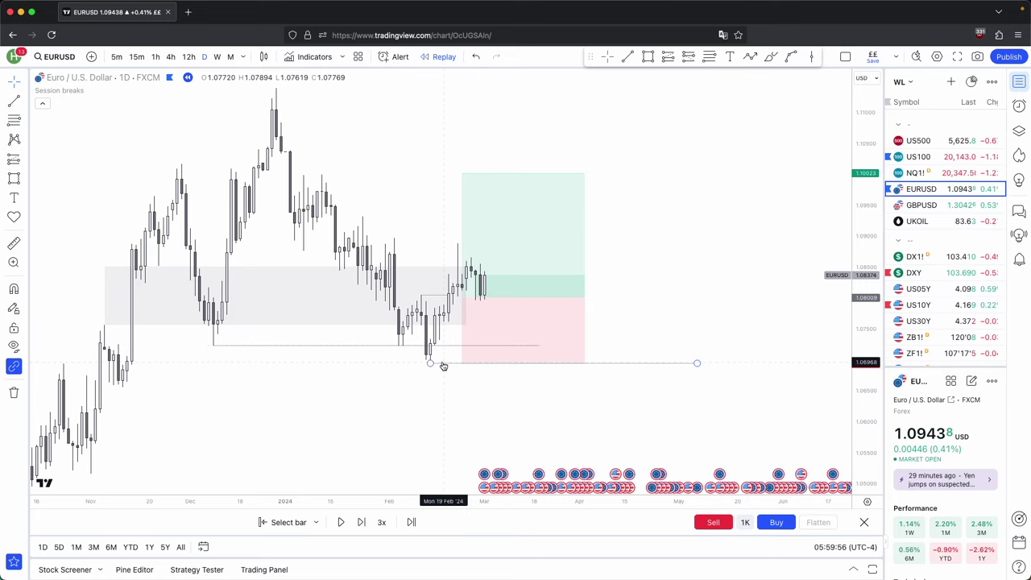
# Step: Sketch a temporary down-up-down arrow path from the late-December high past the February low and remove it
pyautogui.click(750, 57)
pyautogui.click(276, 113)
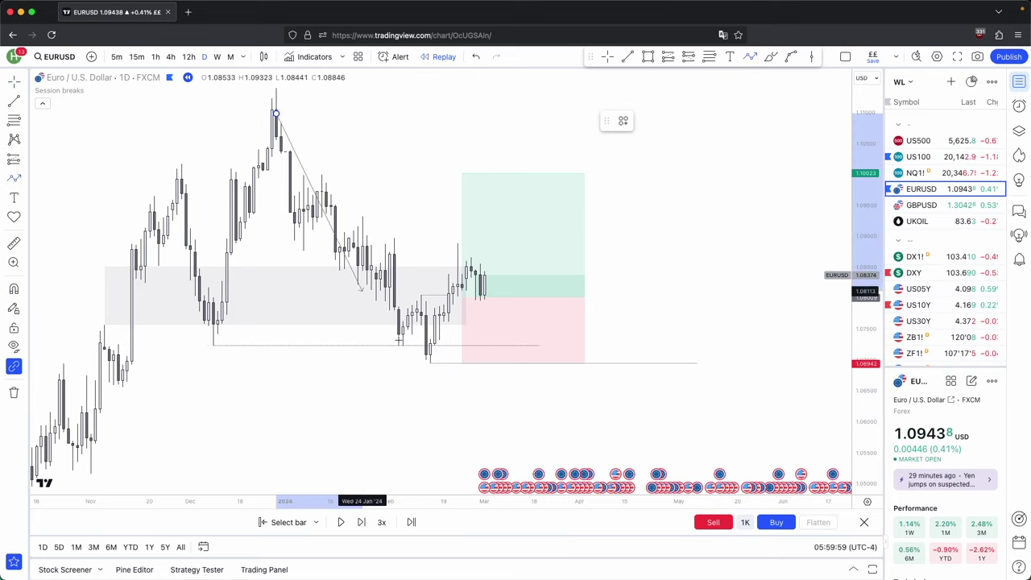
pyautogui.click(425, 380)
pyautogui.click(484, 263)
pyautogui.click(590, 472)
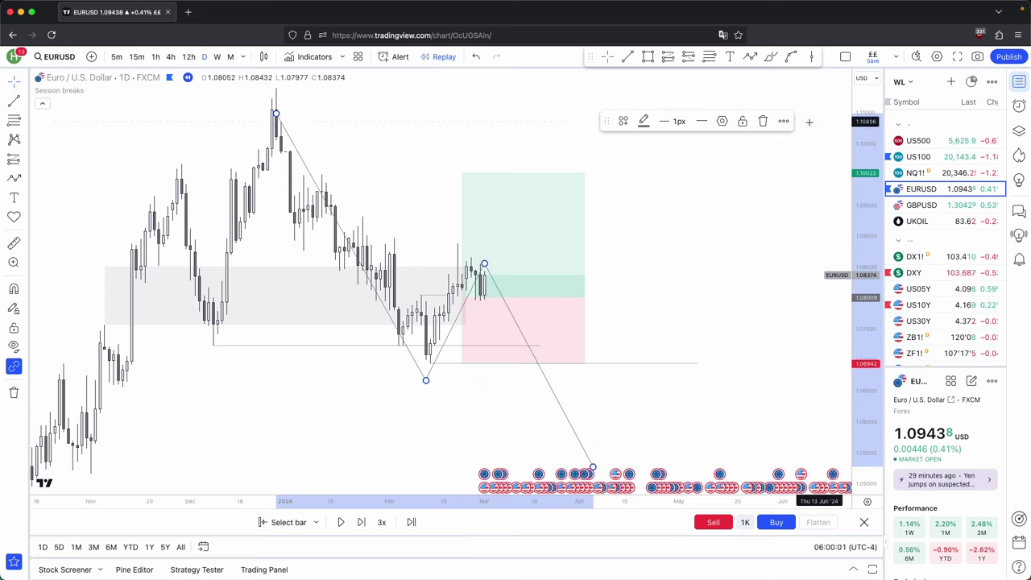
pyautogui.click(754, 123)
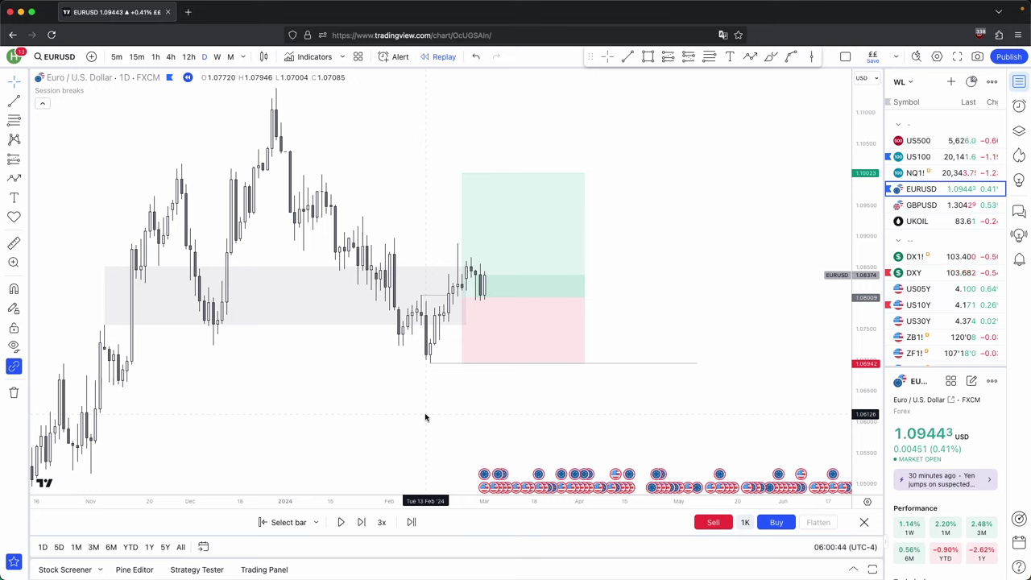
# Step: Draw a horizontal line at about 1.100 from the early January 2024 high to early February
pyautogui.moveTo(446, 191); pyautogui.dragTo(448, 208)
pyautogui.click(463, 191)
pyautogui.click(628, 56)
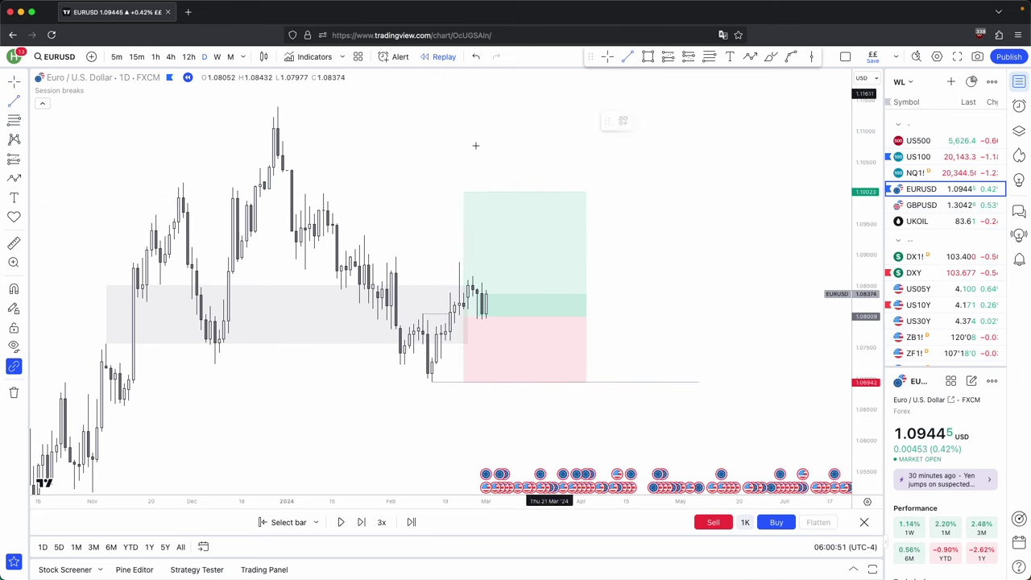
pyautogui.keyDown('super'); pyautogui.click(305, 194); pyautogui.keyUp('super')
pyautogui.click(418, 194)
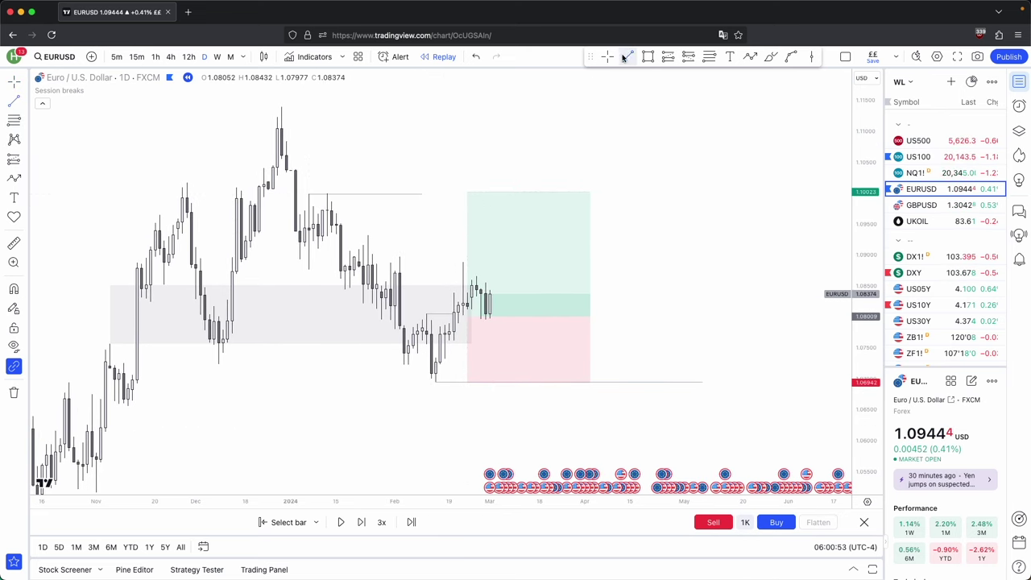
# Step: Draw a sloping line from the 24 January high at 1.09323 to the early-February high near 1.090
pyautogui.keyDown('super'); pyautogui.click(368, 236); pyautogui.keyUp('super')
pyautogui.keyDown('super'); pyautogui.click(376, 263); pyautogui.keyUp('super')
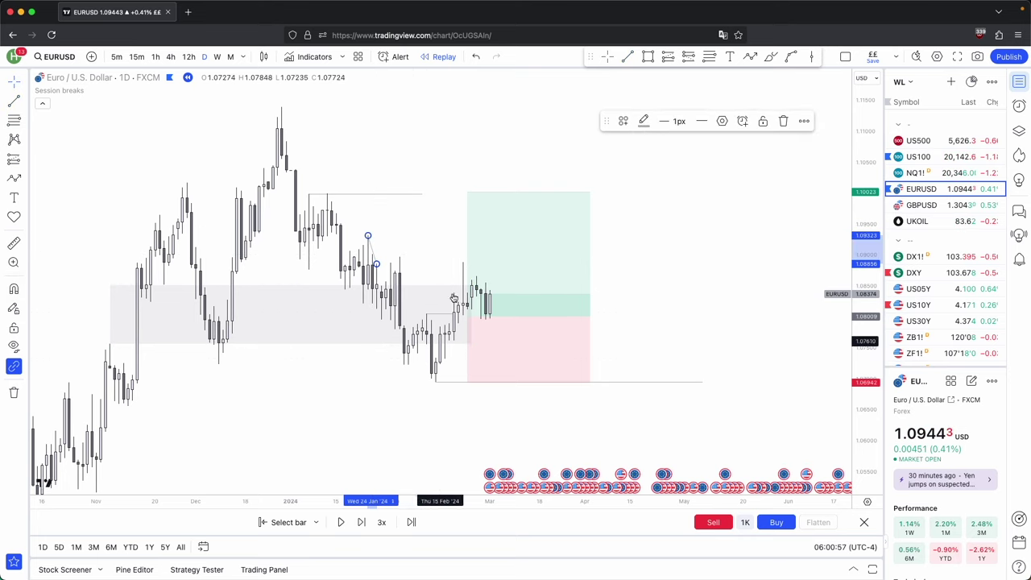
pyautogui.click(414, 235)
pyautogui.moveTo(376, 263); pyautogui.dragTo(416, 261)
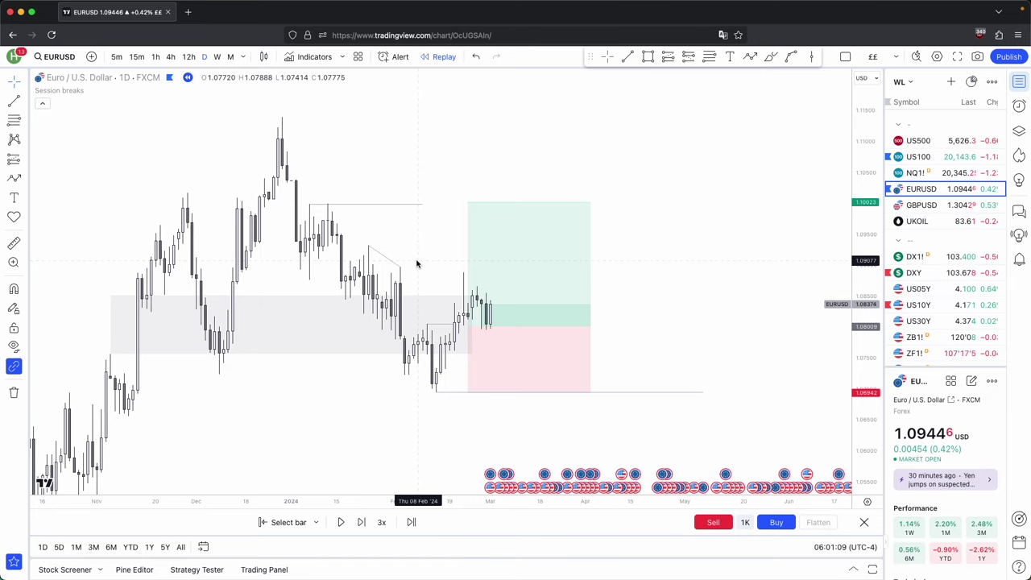
# Step: Draw a horizontal line from the late-December 2023 high at about 1.114 to late April 2024
pyautogui.moveTo(586, 134); pyautogui.dragTo(593, 143)
pyautogui.click(630, 59)
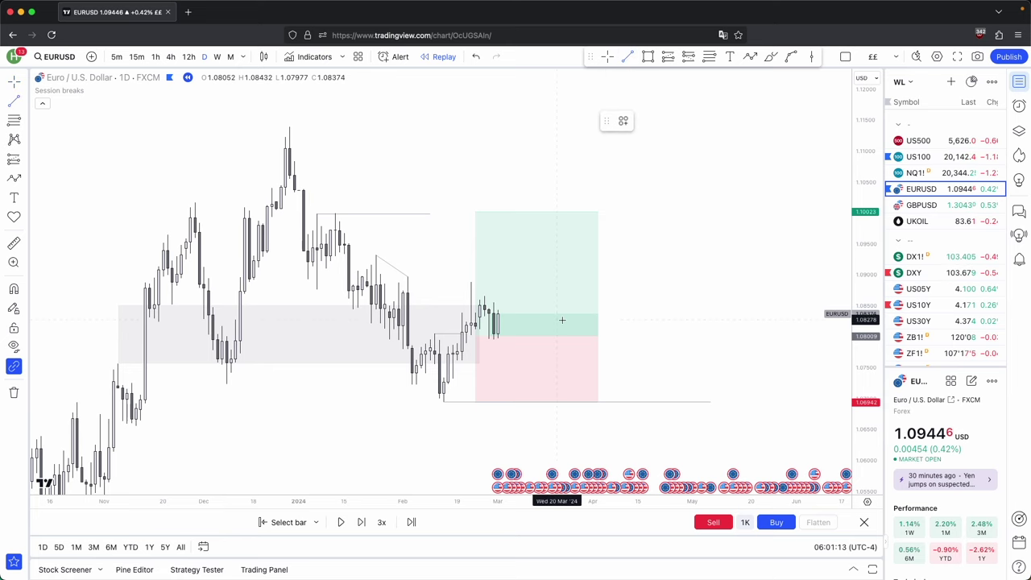
pyautogui.hscroll(3, 727, 166)
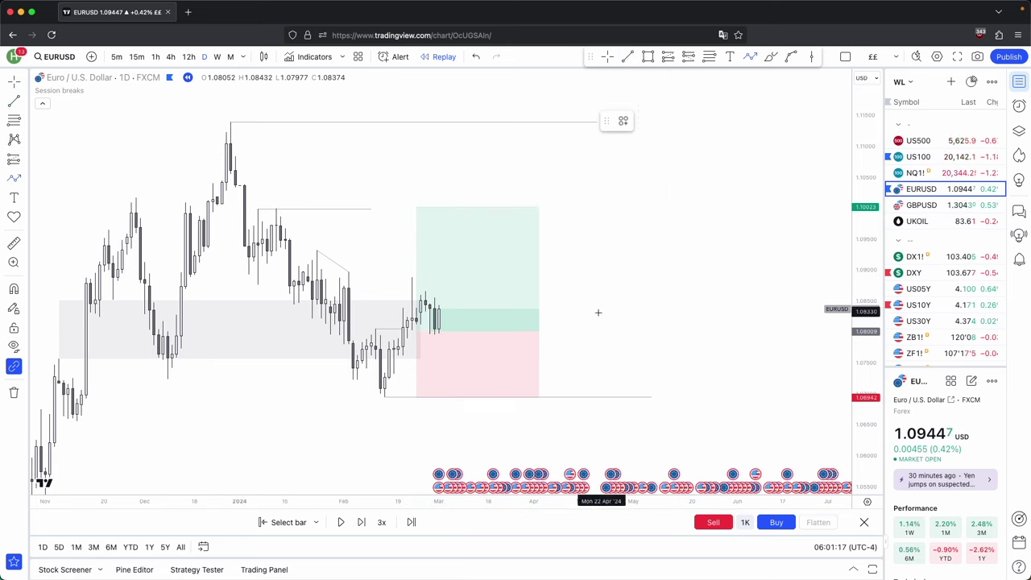
# Step: Sketch a five-leg rising zigzag arrow from about 1.083 in late April to about 1.118 in mid-June, and delete it
pyautogui.click(597, 315)
pyautogui.click(638, 219)
pyautogui.click(678, 263)
pyautogui.click(719, 140)
pyautogui.click(751, 176)
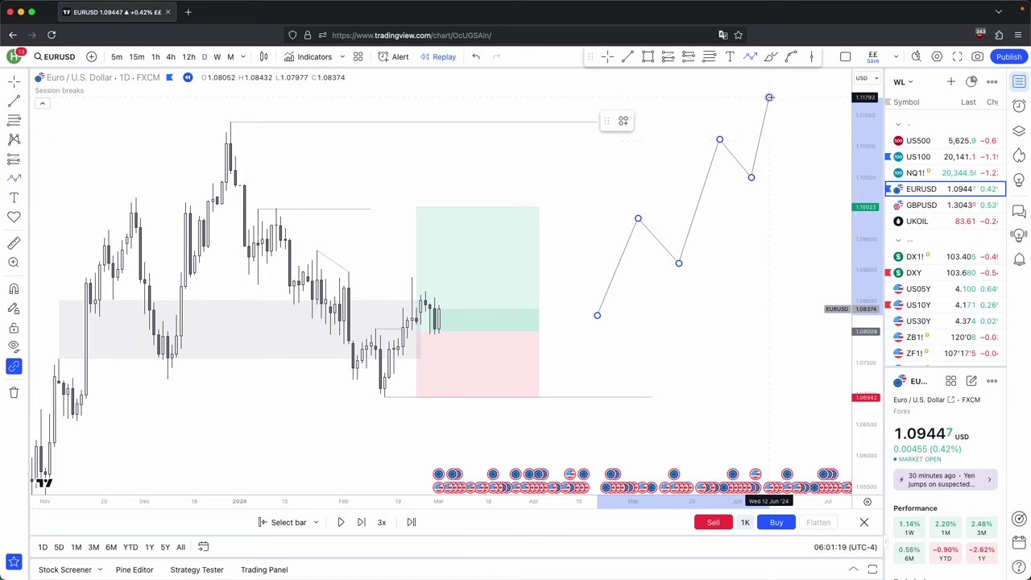
pyautogui.doubleClick(768, 98)
pyautogui.hscroll(2, 777, 145)
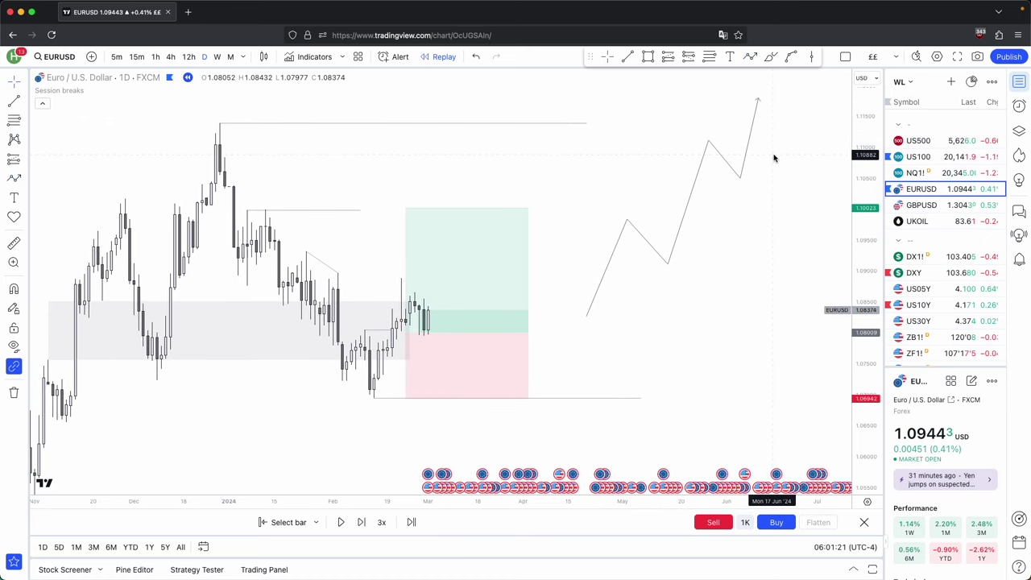
pyautogui.click(619, 244)
pyautogui.click(762, 120)
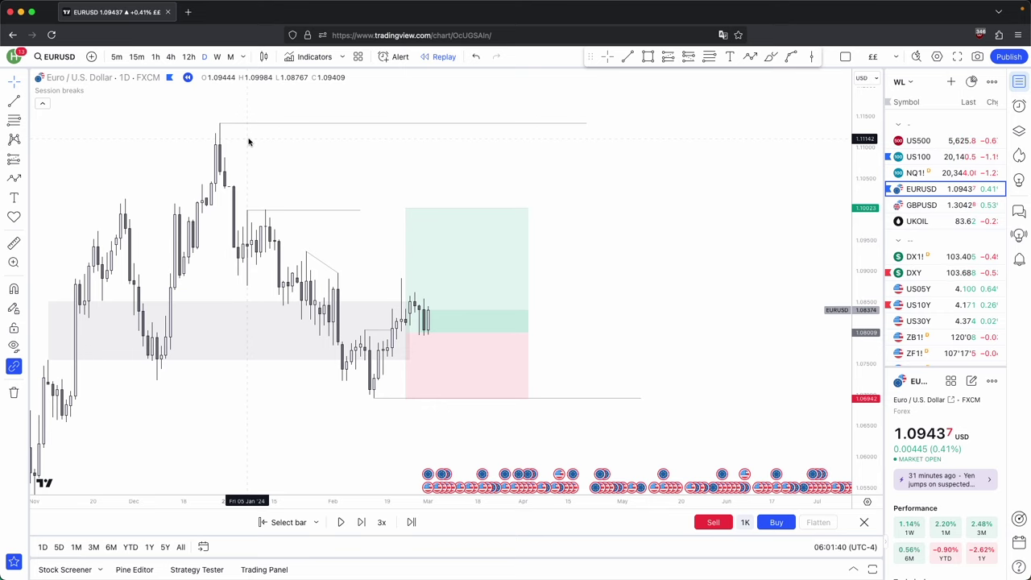
# Step: Raise the long position's target to 1.11411 and advance the daily replay to mid-March 2024
pyautogui.moveTo(405, 208); pyautogui.dragTo(405, 123)
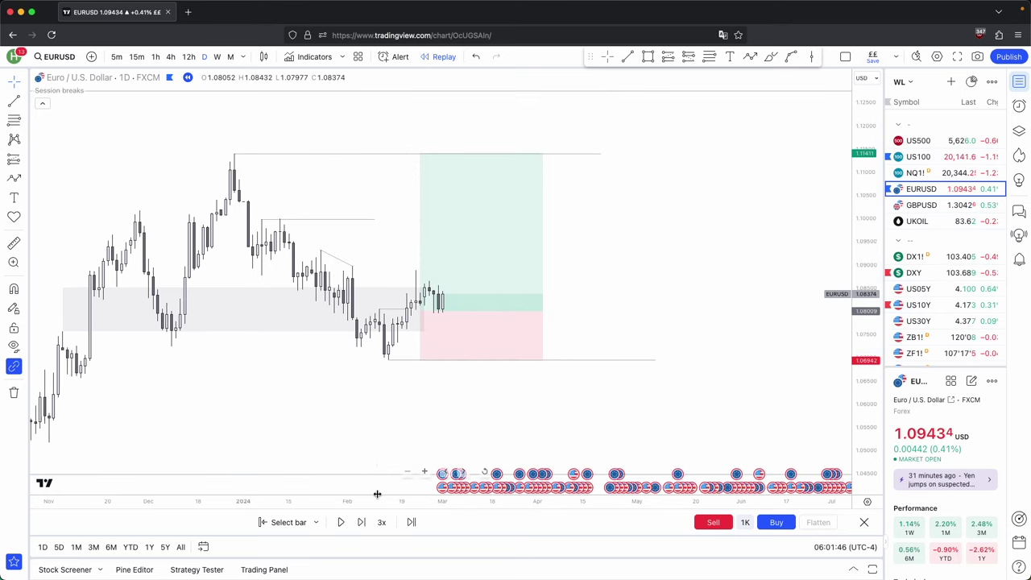
pyautogui.click(361, 522)
pyautogui.click(361, 522)
pyautogui.click(361, 522)
pyautogui.click(361, 522)
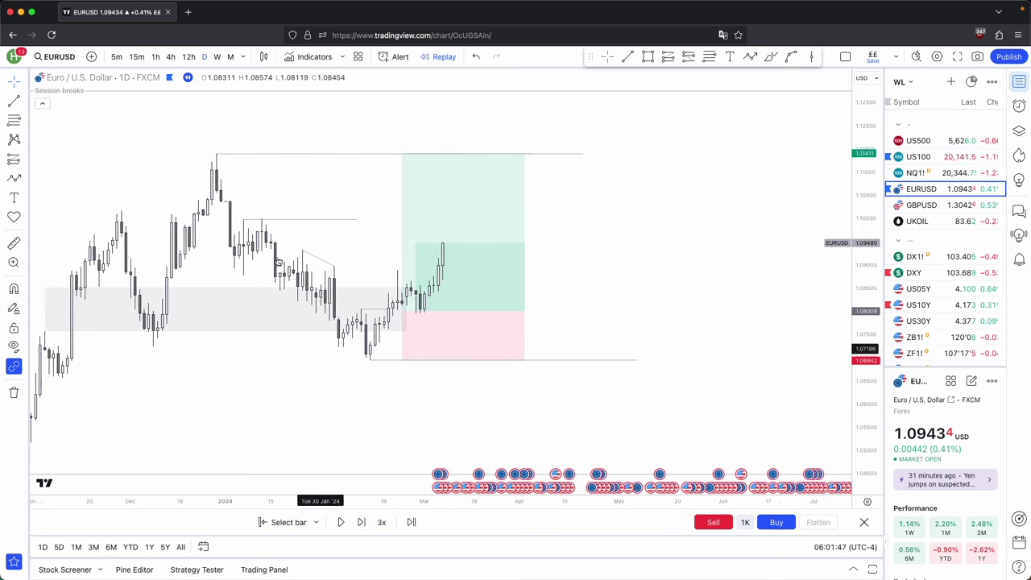
pyautogui.click(360, 522)
pyautogui.click(361, 522)
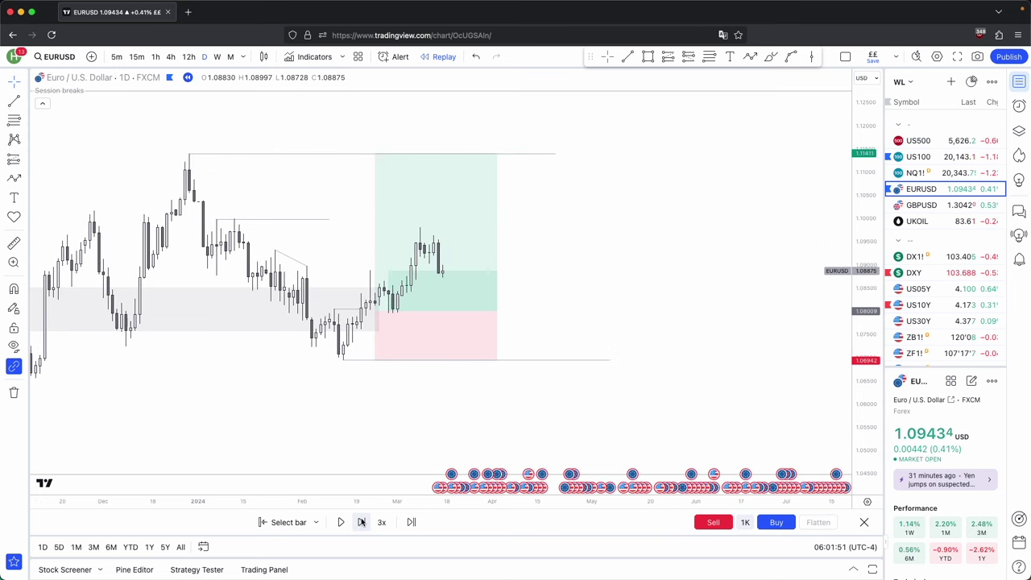
# Step: Continue the daily replay from mid-March to mid-April 2024
pyautogui.click(361, 522)
pyautogui.click(361, 522)
pyautogui.click(361, 522)
pyautogui.click(361, 522)
pyautogui.click(361, 522)
pyautogui.click(361, 522)
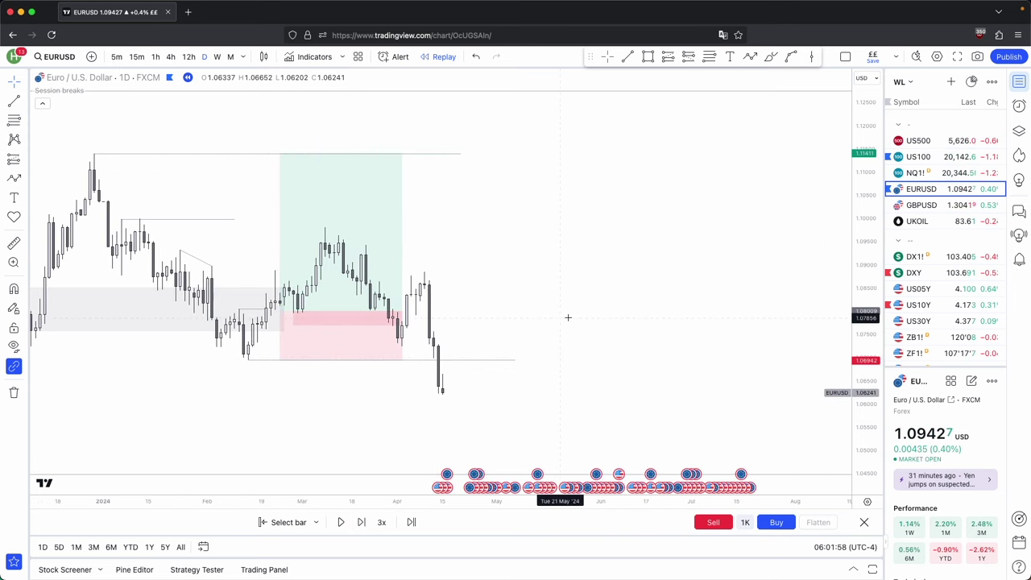
# Step: Examine price against the long position and the February low line on the daily chart, and switch to weekly
pyautogui.scroll(1, 565, 317)
pyautogui.scroll(-3, 507, 287)
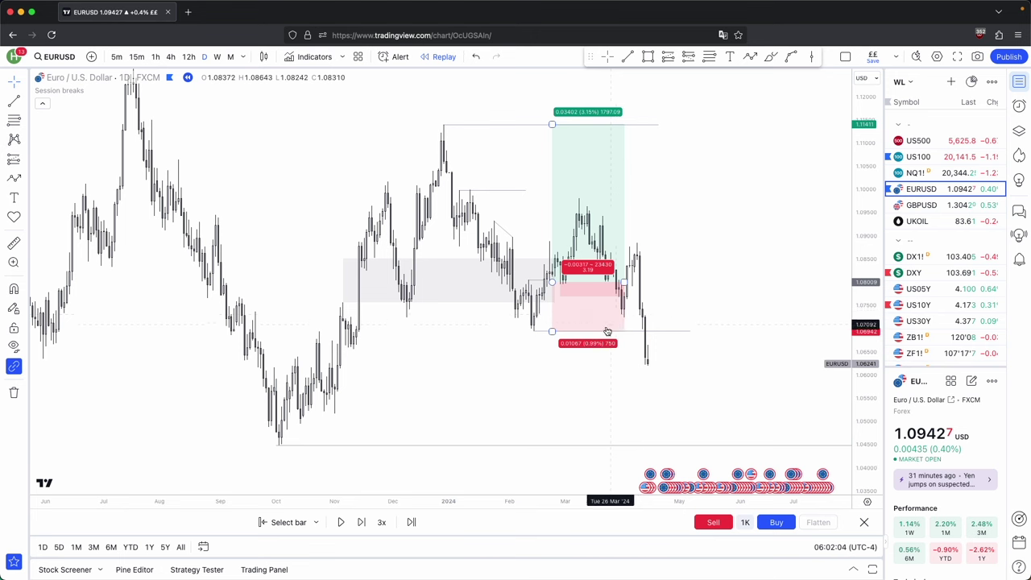
pyautogui.scroll(1, 610, 332)
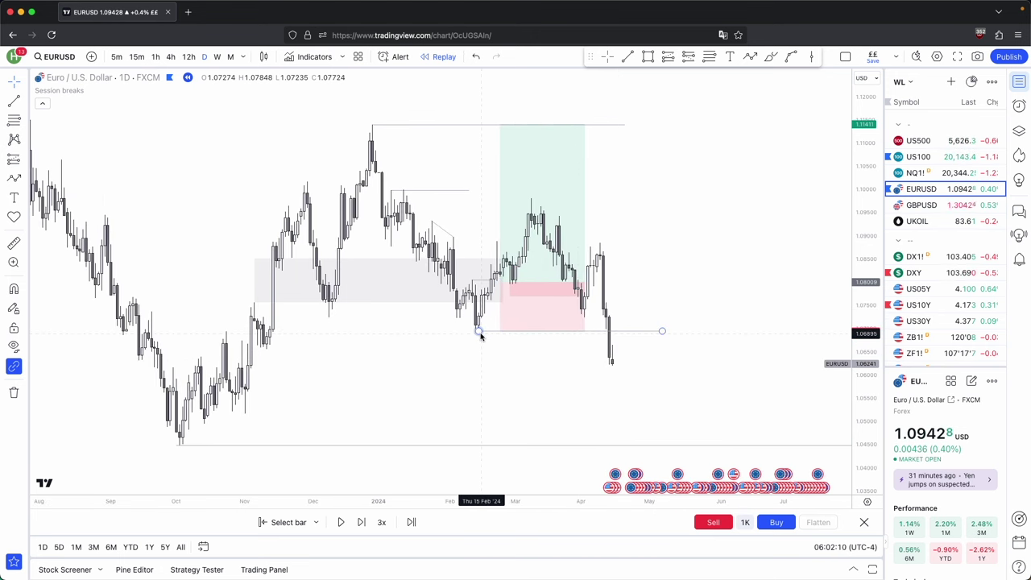
pyautogui.click(217, 57)
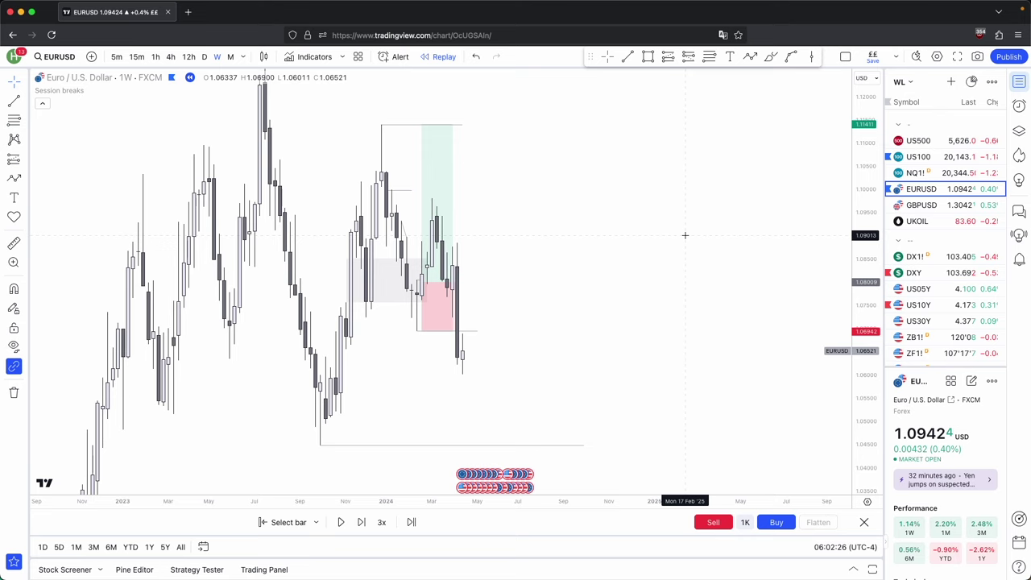
# Step: Delete the long position, the gray zone and the short January and February lines from the weekly chart
pyautogui.moveTo(545, 325); pyautogui.dragTo(364, 179)
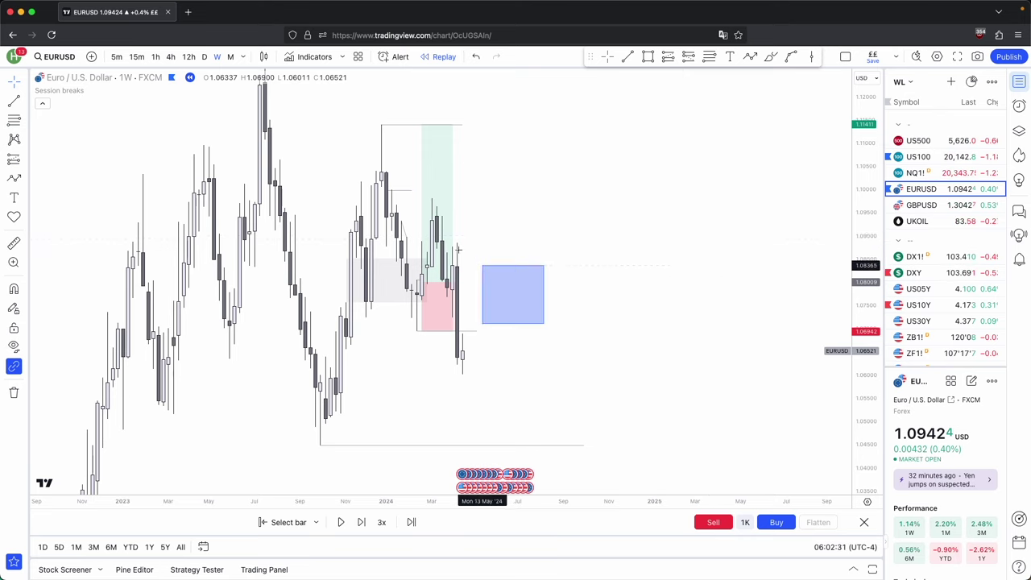
pyautogui.click(772, 127)
pyautogui.moveTo(652, 351); pyautogui.dragTo(837, 322)
pyautogui.moveTo(856, 316); pyautogui.dragTo(610, 341)
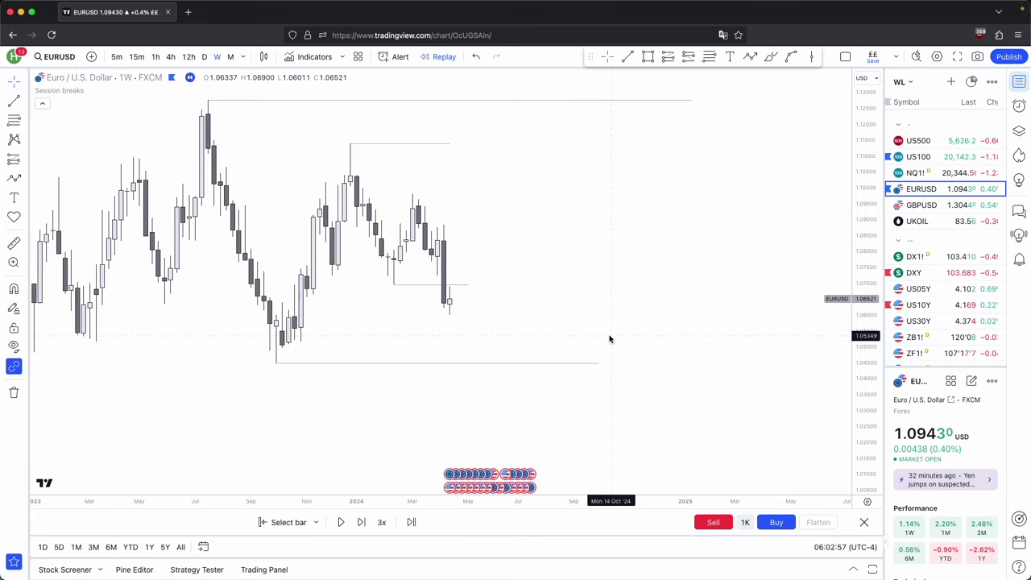
# Step: Sketch a five-leg falling zigzag arrow from about 1.058 to about 0.967 in the empty area beyond the weekly candles
pyautogui.moveTo(610, 338); pyautogui.dragTo(279, 201)
pyautogui.click(750, 57)
pyautogui.click(430, 186)
pyautogui.click(454, 287)
pyautogui.click(522, 220)
pyautogui.click(603, 396)
pyautogui.click(665, 330)
pyautogui.doubleClick(733, 477)
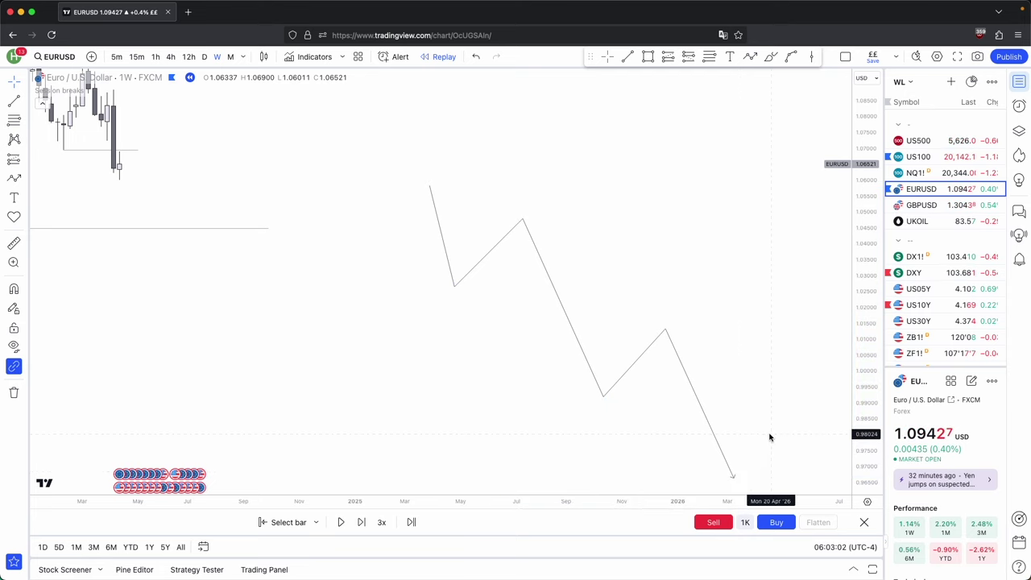
pyautogui.moveTo(768, 435); pyautogui.dragTo(738, 424)
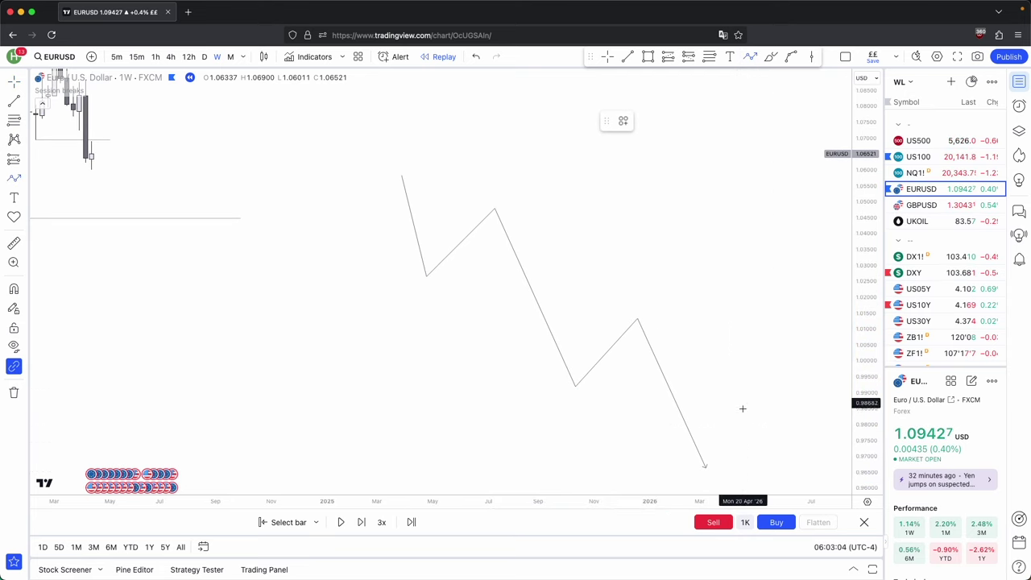
# Step: Sketch a rising arrow leg from the zigzag's final low at about 0.967 up to about 1.025
pyautogui.click(705, 466)
pyautogui.doubleClick(735, 282)
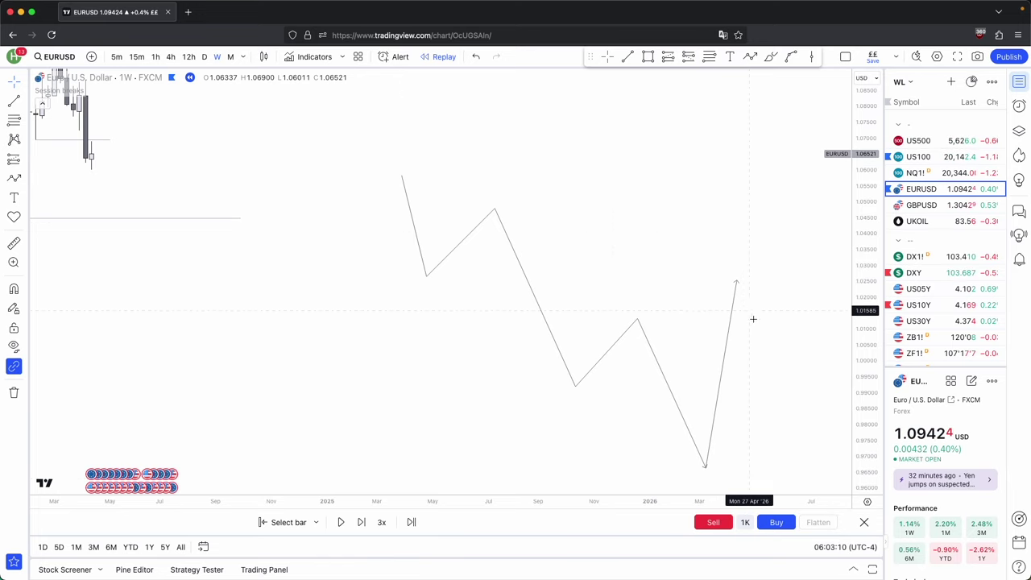
pyautogui.hscroll(-10, 748, 279)
pyautogui.moveTo(662, 251); pyautogui.dragTo(690, 274)
pyautogui.moveTo(863, 382); pyautogui.dragTo(863, 332)
pyautogui.moveTo(767, 271); pyautogui.dragTo(783, 313)
pyautogui.scroll(1, 685, 294)
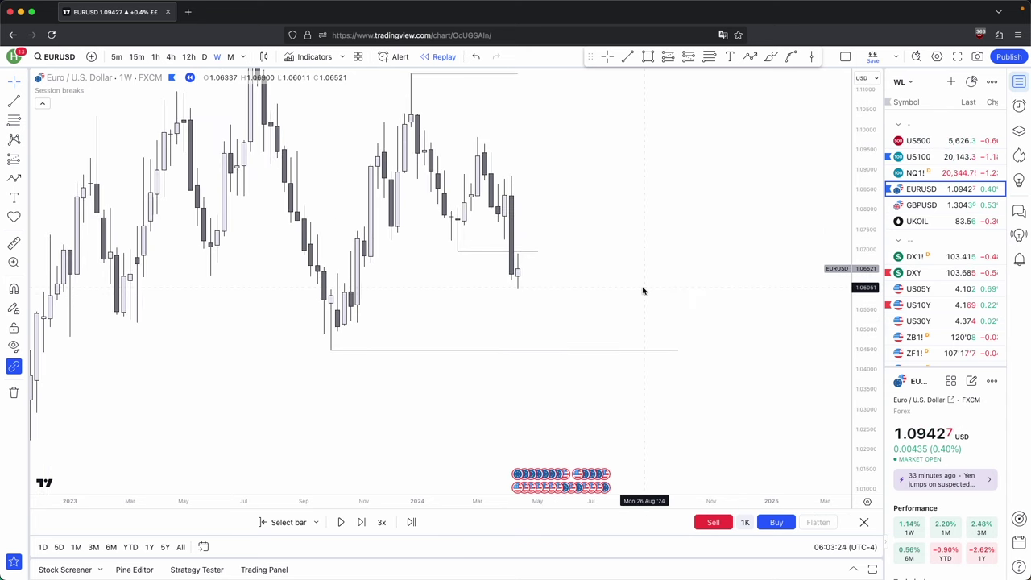
pyautogui.moveTo(643, 290); pyautogui.dragTo(645, 316)
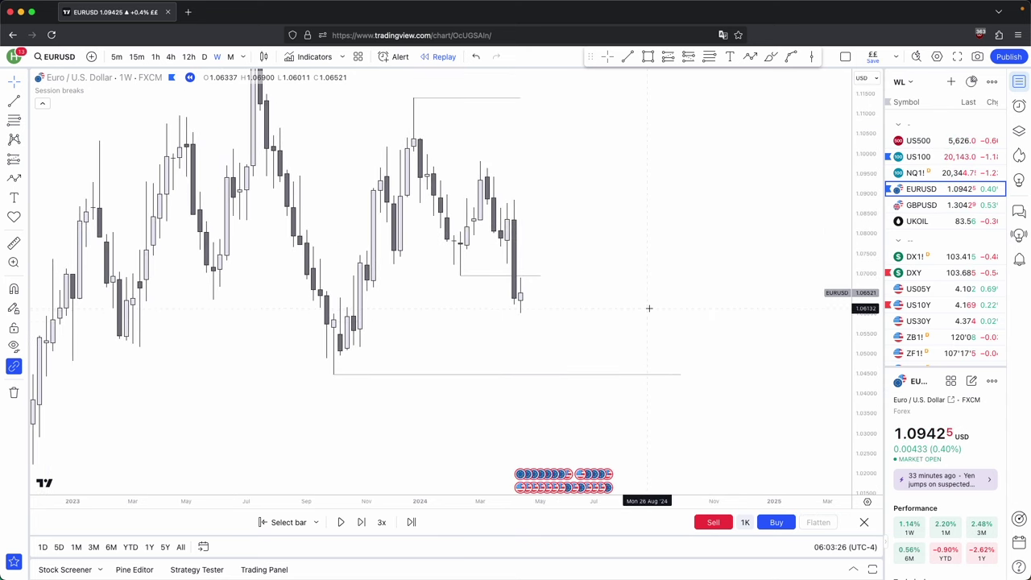
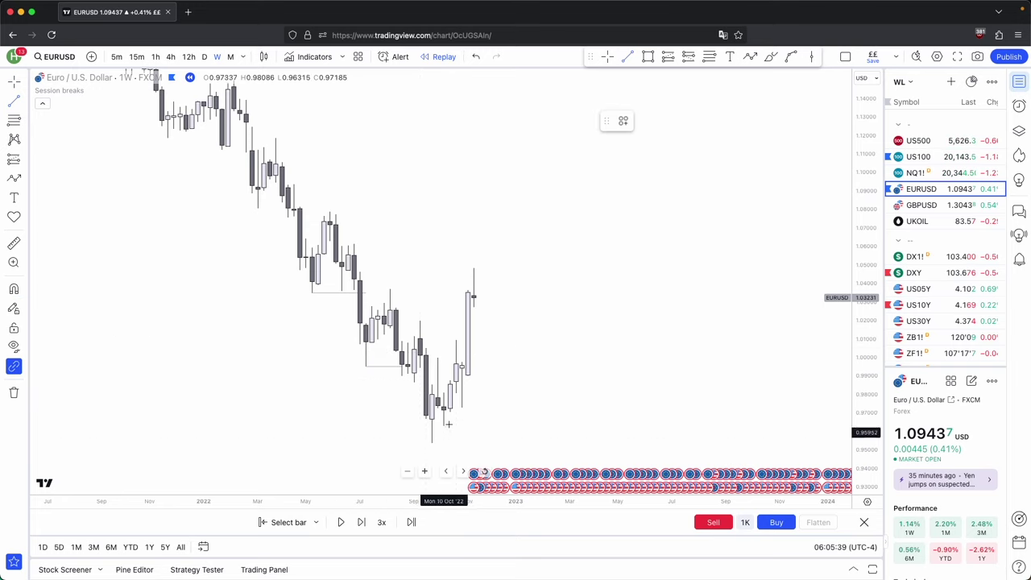
# Step: Mark the two September 2022 highs near 1.020 and 1.000 with horizontal lines extended past the last weekly candle
pyautogui.moveTo(420, 321); pyautogui.dragTo(467, 320)
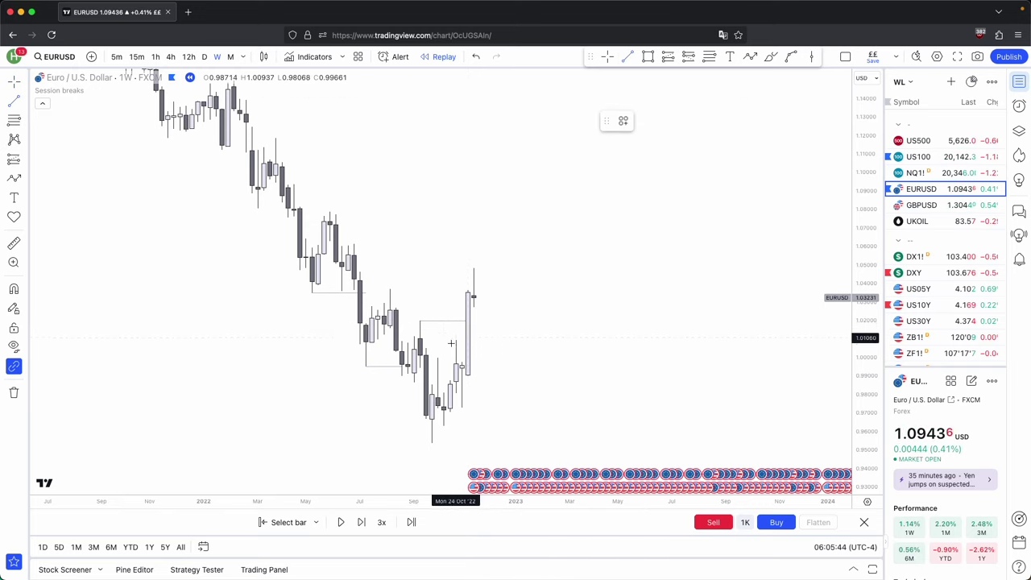
pyautogui.moveTo(438, 358); pyautogui.dragTo(696, 357)
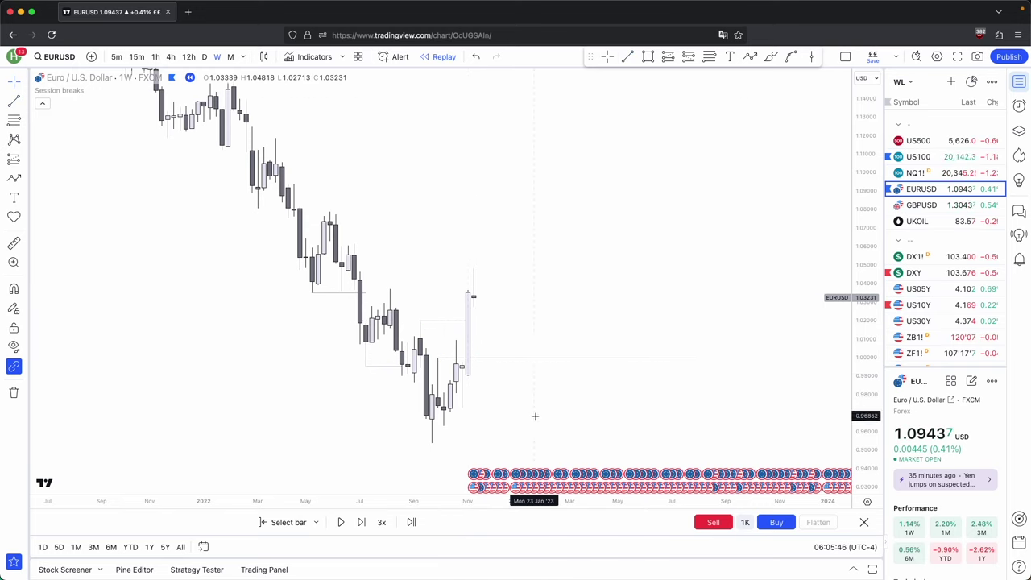
pyautogui.moveTo(468, 320); pyautogui.dragTo(660, 321)
pyautogui.click(677, 438)
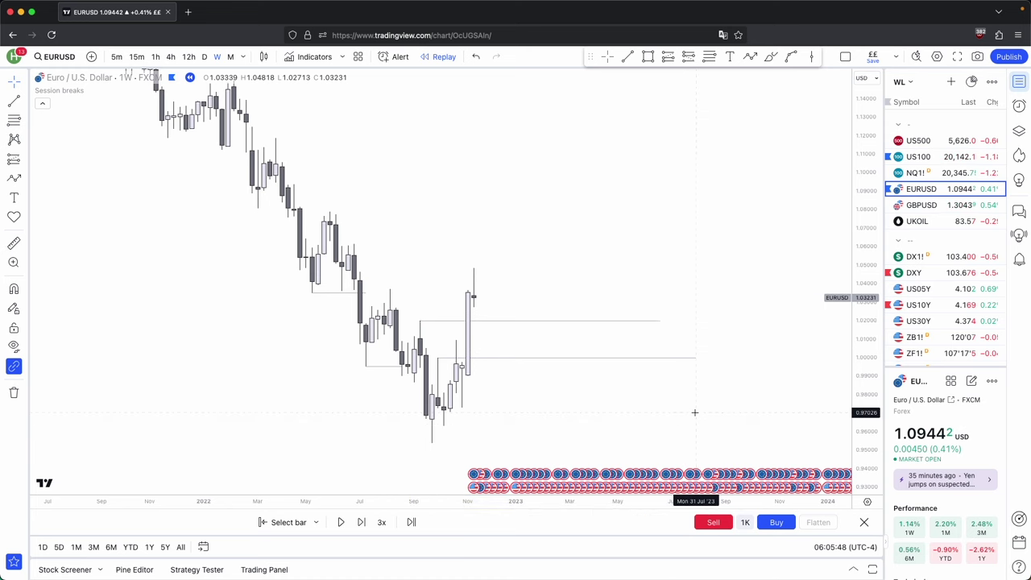
# Step: Delete the horizontal lines from the weekly chart and draw a short line from the 12 September 2022 high at 1.01977
pyautogui.press('Delete')
pyautogui.hotkey('alt', 't')
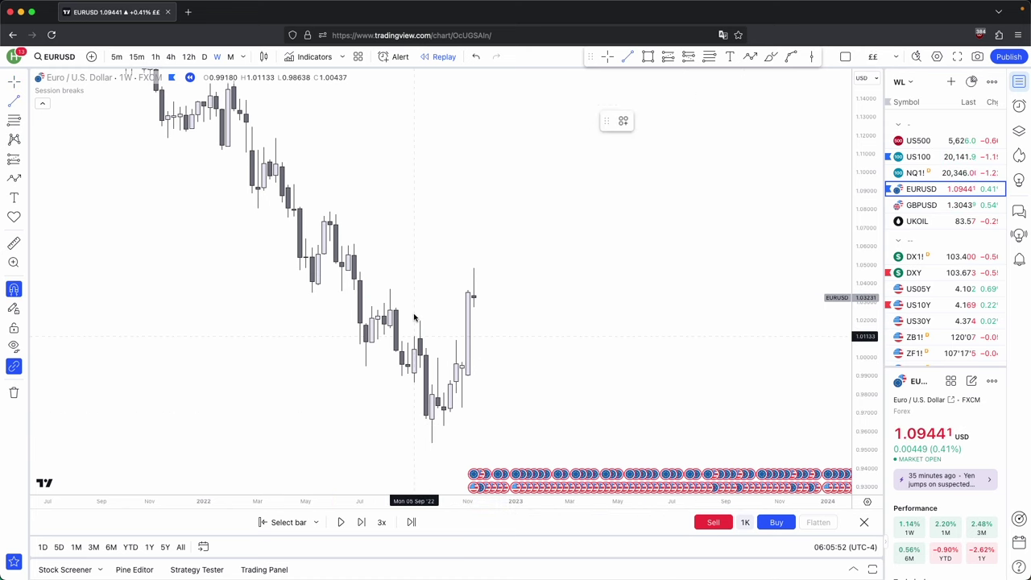
pyautogui.keyDown('super'); pyautogui.click(420, 321); pyautogui.keyUp('super')
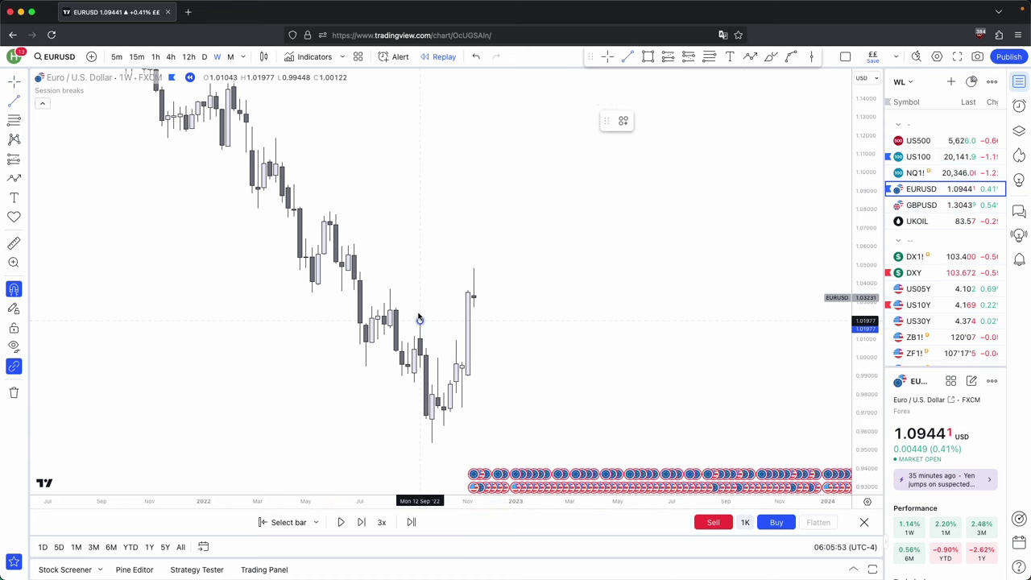
pyautogui.click(656, 341)
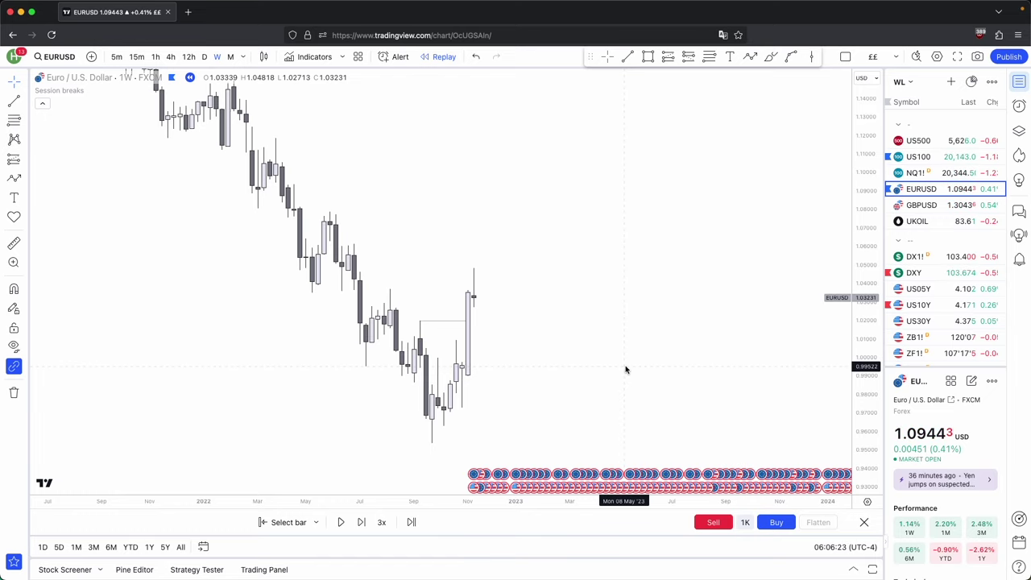
# Step: Draw a horizontal line from the 8 August 2022 high at 1.03686 past the last weekly candle
pyautogui.moveTo(593, 344)
pyautogui.mouseDown()
pyautogui.moveTo(610, 357)
pyautogui.moveTo(649, 344)
pyautogui.mouseUp()
pyautogui.scroll(1, 604, 359)
pyautogui.hotkey('alt', 't')
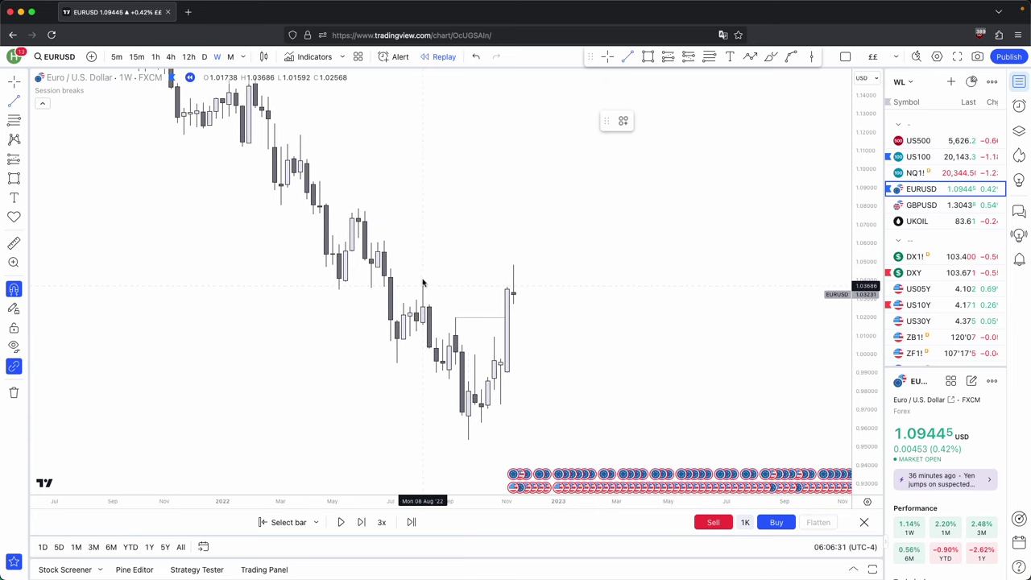
pyautogui.click(423, 282)
pyautogui.keyDown('shift'); pyautogui.click(578, 303); pyautogui.keyUp('shift')
# Step: Draw horizontal lines from the June 2022 high at about 1.061 and the late May 2022 high at about 1.079
pyautogui.click(628, 57)
pyautogui.keyDown('super'); pyautogui.click(386, 229); pyautogui.keyUp('super')
pyautogui.keyDown('shift'); pyautogui.click(603, 262); pyautogui.keyUp('shift')
pyautogui.click(623, 284)
pyautogui.click(647, 57)
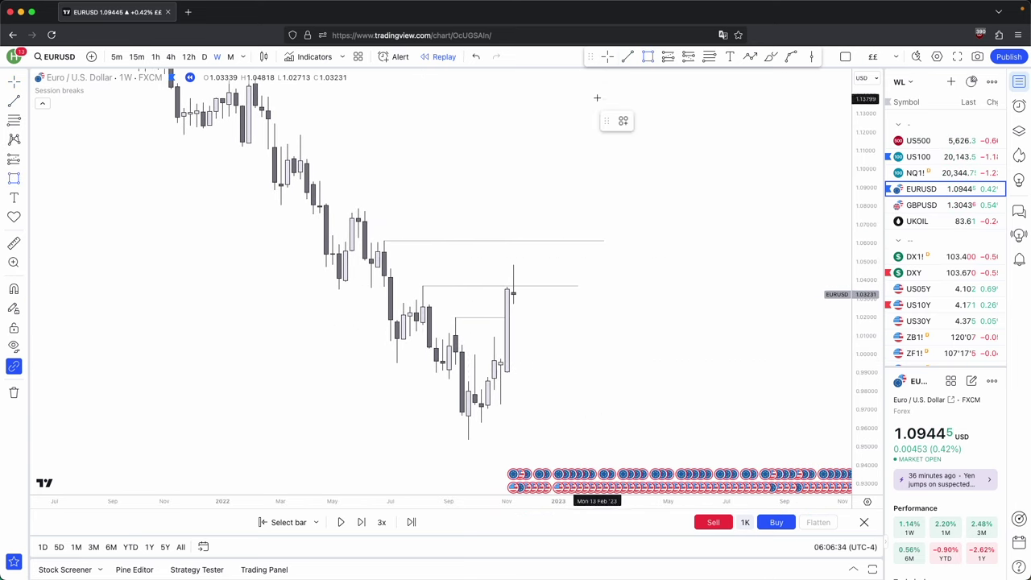
pyautogui.click(359, 209)
pyautogui.click(577, 209)
pyautogui.click(718, 247)
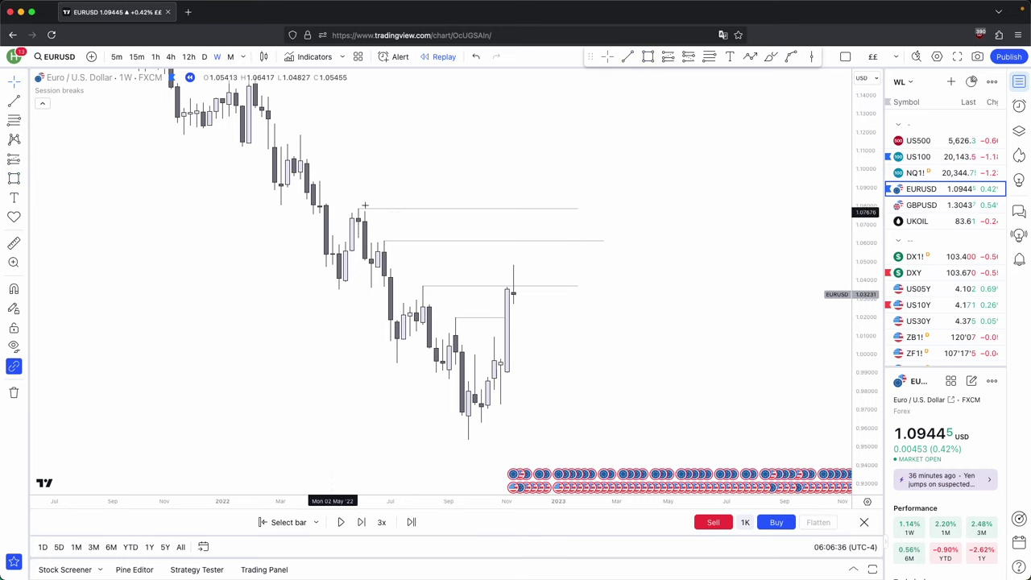
# Step: Shade a zone from about 1.073 to 1.040 past the last candle, and add a thin shaded strip at about 1.061
pyautogui.click(648, 56)
pyautogui.click(350, 218)
pyautogui.click(623, 280)
pyautogui.click(370, 242)
pyautogui.click(362, 239)
pyautogui.moveTo(371, 240); pyautogui.dragTo(677, 238)
pyautogui.click(675, 238)
pyautogui.click(700, 269)
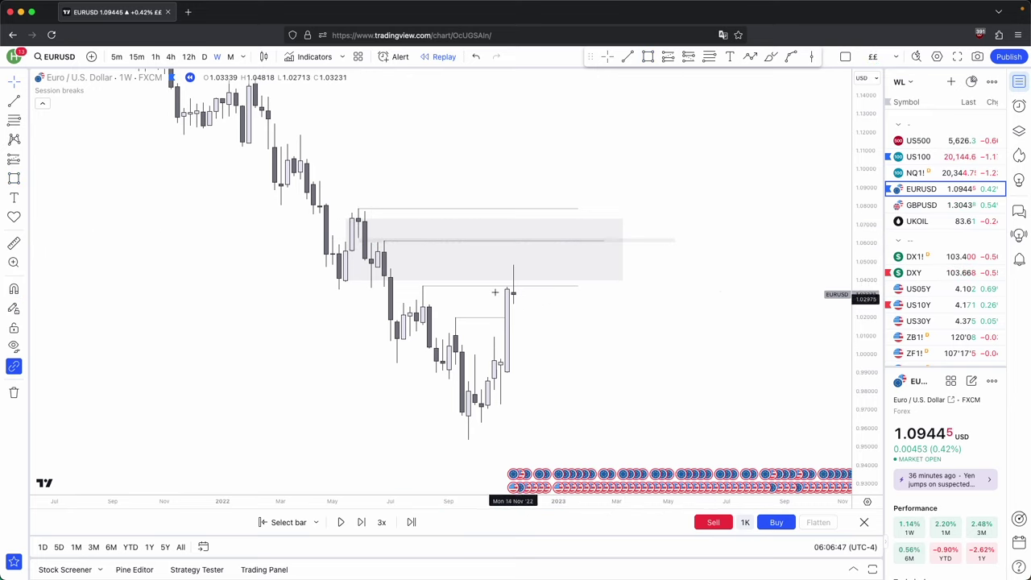
# Step: Sketch a five-leg rising zigzag arrow from about 1.031 to about 1.112 through the zone, shifted to start at the last candle
pyautogui.click(750, 56)
pyautogui.click(487, 297)
pyautogui.click(500, 249)
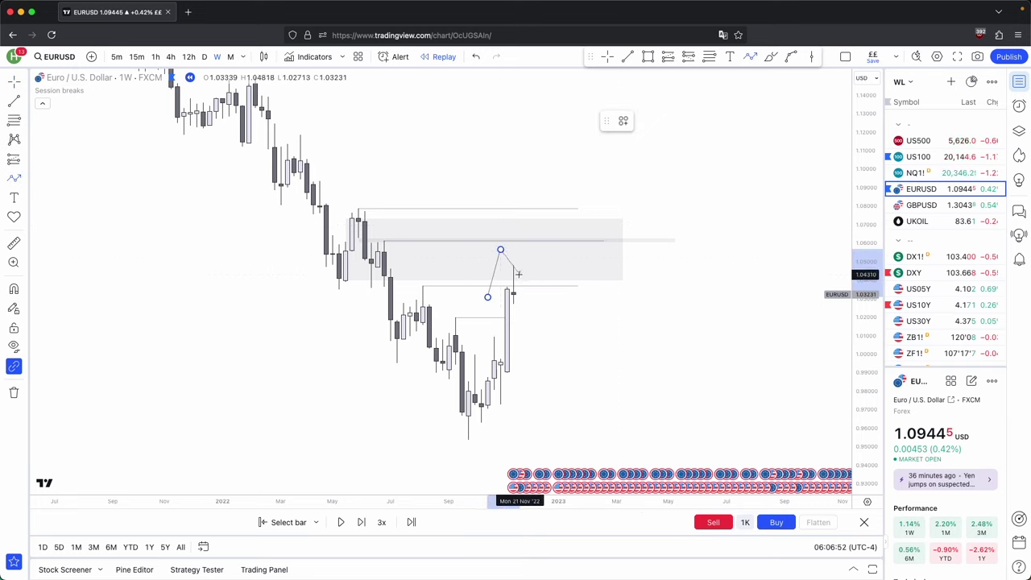
pyautogui.click(519, 275)
pyautogui.click(545, 188)
pyautogui.click(572, 228)
pyautogui.doubleClick(584, 147)
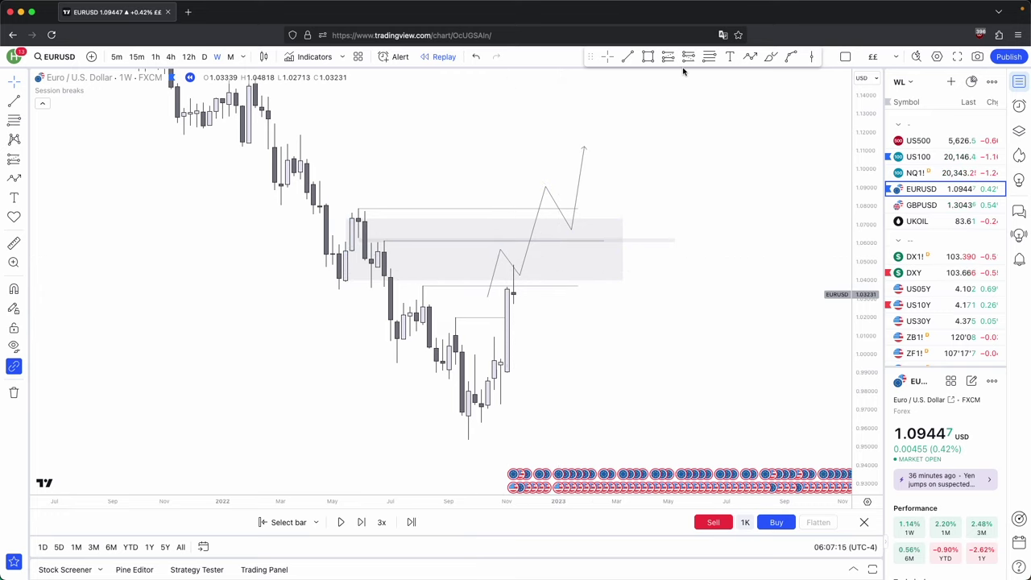
pyautogui.moveTo(520, 274); pyautogui.dragTo(538, 275)
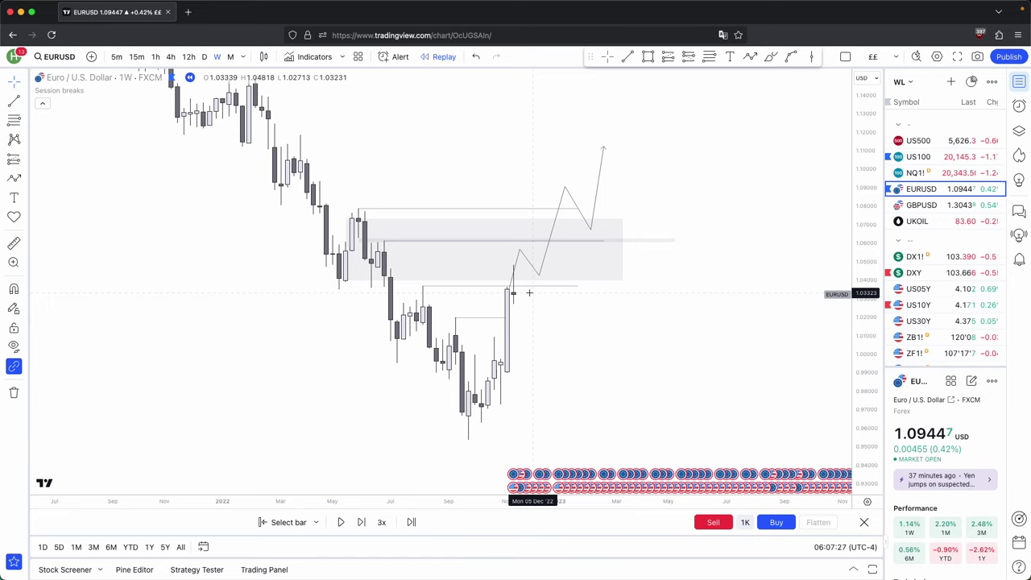
# Step: Sketch a small zigzag from about 1.053 to about 1.089 along the arrow's first pullback and rise, and remove it
pyautogui.click(751, 56)
pyautogui.click(532, 257)
pyautogui.click(532, 279)
pyautogui.click(538, 267)
pyautogui.click(539, 279)
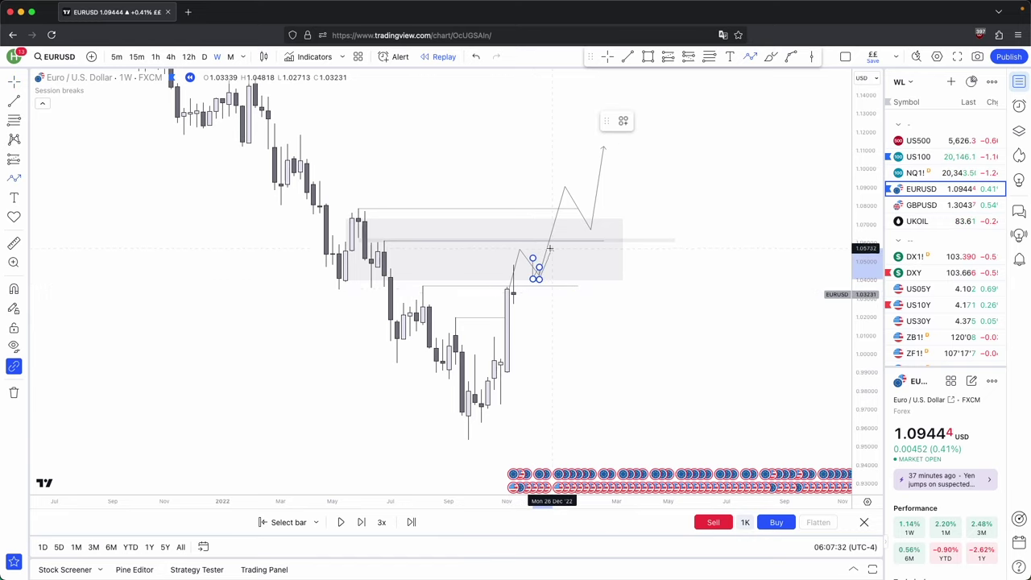
pyautogui.click(552, 256)
pyautogui.click(564, 190)
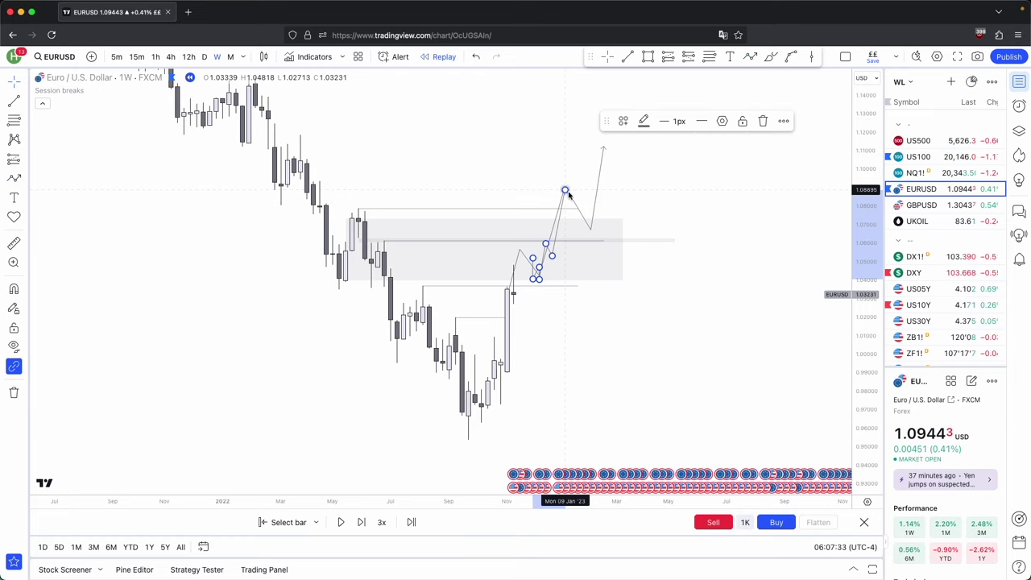
pyautogui.click(765, 123)
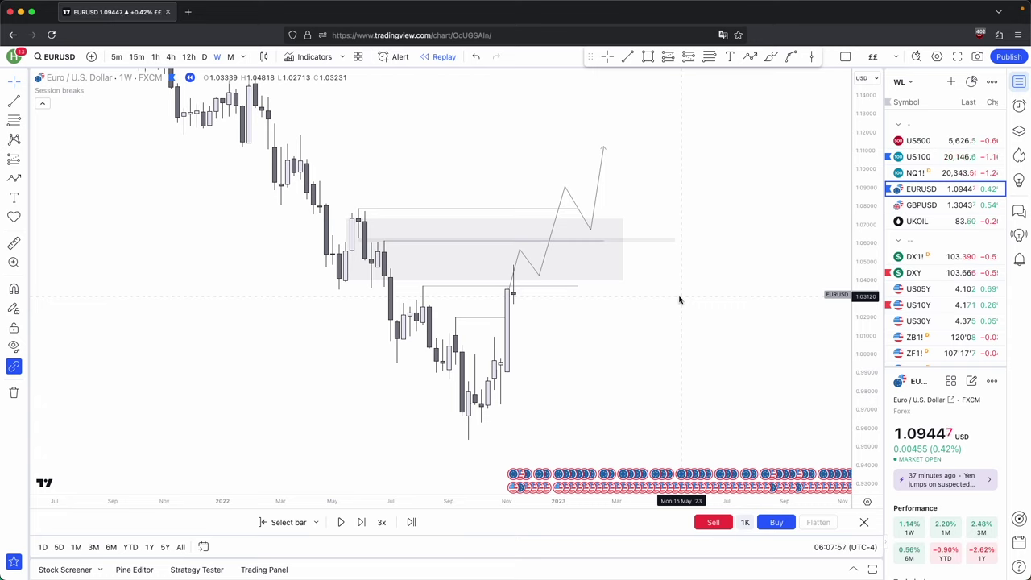
# Step: Clear the arrow, upper zones and upper two lines, and shade a zone from about 0.997 to 1.027 across the November 2022 rally candle
pyautogui.click(622, 268)
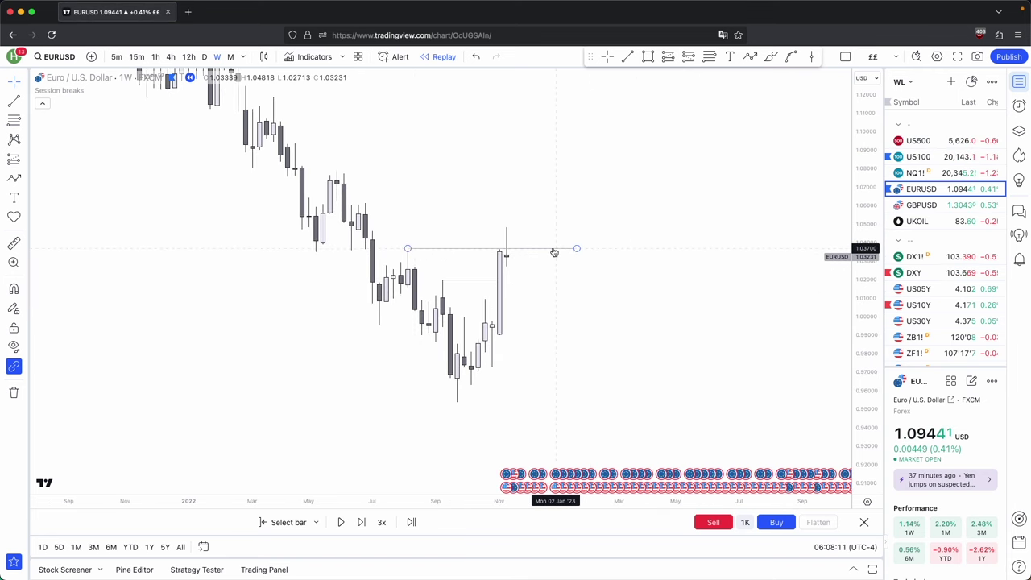
pyautogui.hotkey('alt', 'shift', 'r')
pyautogui.click(493, 322)
pyautogui.click(506, 267)
pyautogui.moveTo(506, 294); pyautogui.dragTo(711, 294)
pyautogui.click(803, 333)
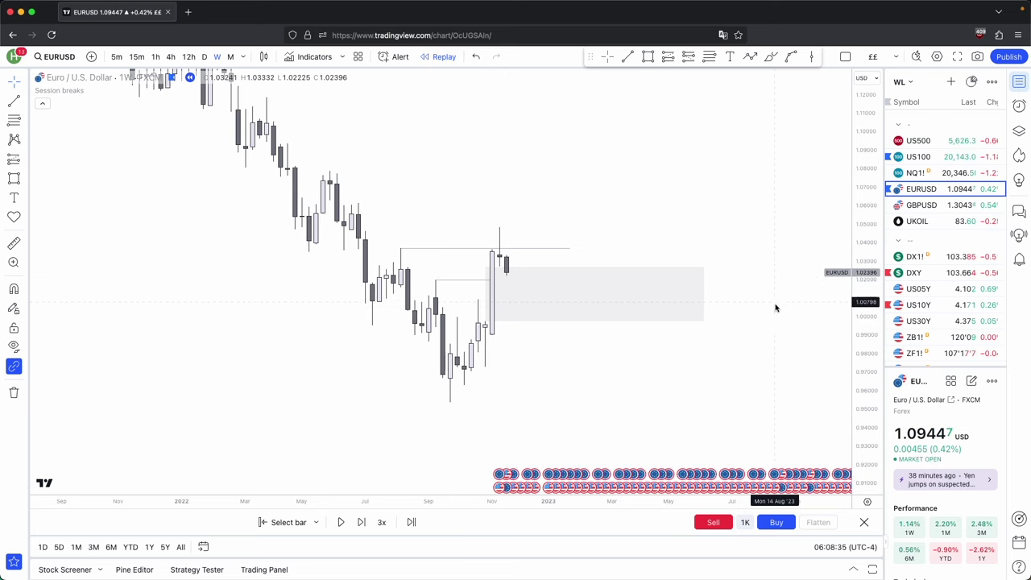
# Step: Shade a narrow zone from about 0.979 to 0.971 at the October 2022 lows, extended past the last candle
pyautogui.click(701, 292)
pyautogui.hotkey('alt', 'shift', 'r')
pyautogui.keyDown('super'); pyautogui.click(459, 356); pyautogui.keyUp('super')
pyautogui.keyDown('super'); pyautogui.click(472, 371); pyautogui.keyUp('super')
pyautogui.moveTo(473, 364); pyautogui.dragTo(661, 364)
pyautogui.click(641, 237)
# Step: Draw a horizontal line from the low just before the November 2022 rally, and remove it with the narrow zone
pyautogui.click(627, 56)
pyautogui.keyDown('super'); pyautogui.click(486, 376); pyautogui.keyUp('super')
pyautogui.keyDown('shift'); pyautogui.click(683, 360); pyautogui.keyUp('shift')
pyautogui.click(711, 383)
pyautogui.moveTo(698, 344); pyautogui.dragTo(468, 391)
pyautogui.click(782, 123)
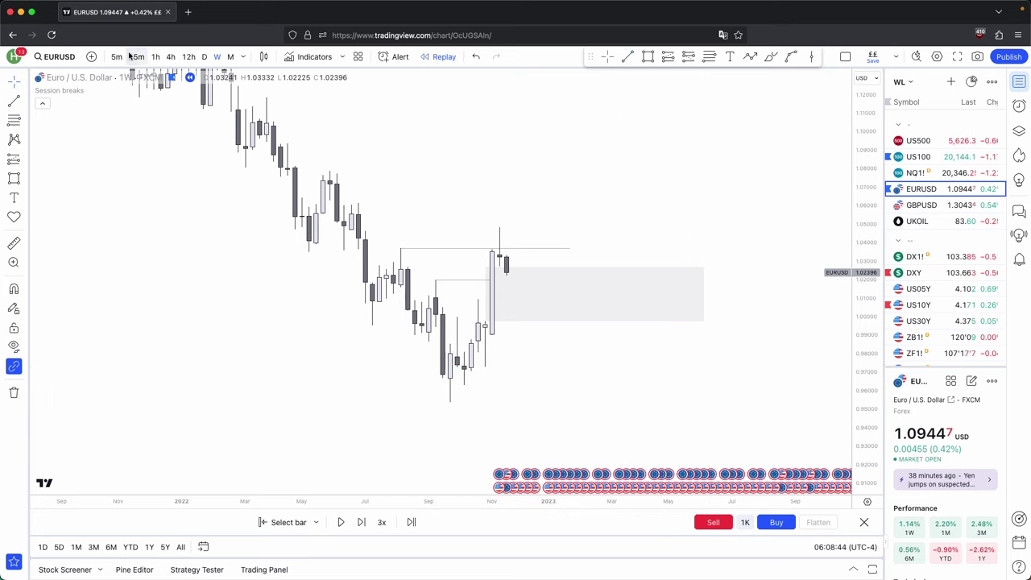
# Step: Switch to the daily chart and advance the replay to early December 2022
pyautogui.click(203, 57)
pyautogui.click(360, 522)
pyautogui.click(361, 522)
pyautogui.click(361, 522)
pyautogui.click(361, 522)
pyautogui.click(361, 522)
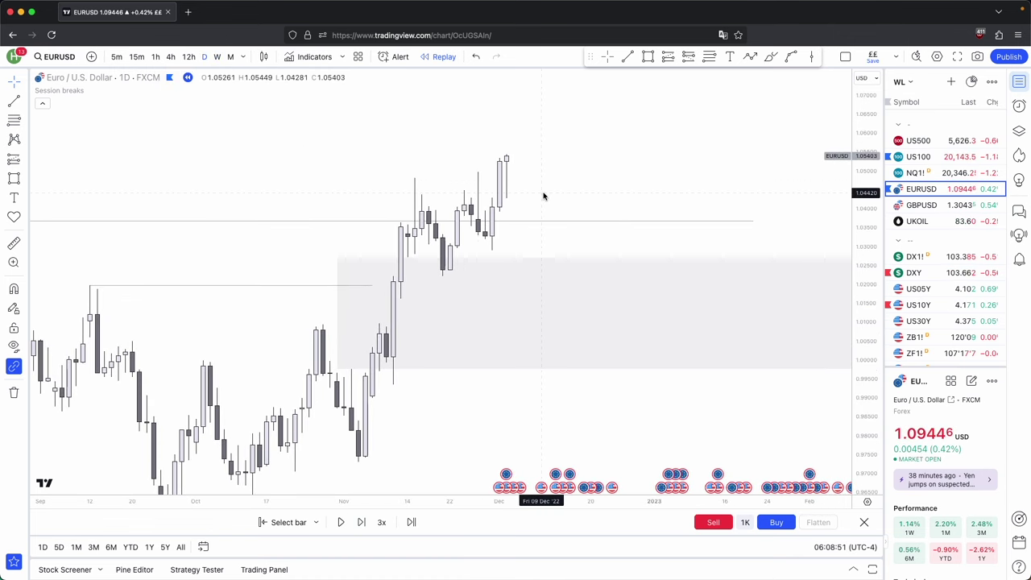
# Step: Place a long position at the latest daily candle with entry 1.04676, target 1.06694 and stop 1.02873
pyautogui.click(648, 57)
pyautogui.click(494, 228)
pyautogui.moveTo(593, 248); pyautogui.dragTo(593, 251)
pyautogui.click(663, 240)
pyautogui.moveTo(494, 306); pyautogui.dragTo(484, 290)
pyautogui.click(489, 308)
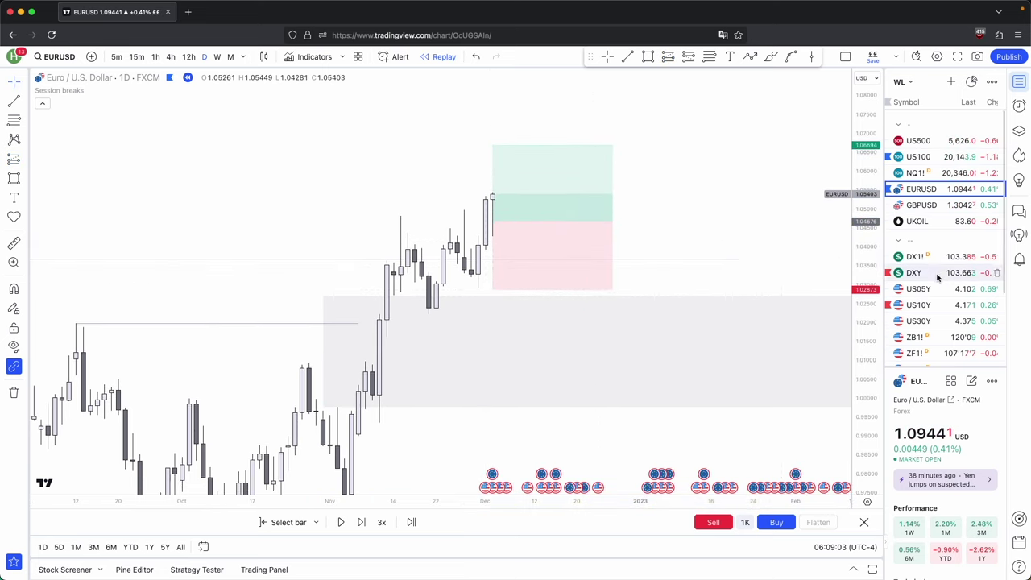
# Step: Sketch a three-leg falling path from about 1.049 to about 1.008 through the gray zone, and remove it
pyautogui.scroll(-5, 762, 288)
pyautogui.click(750, 57)
pyautogui.click(597, 226)
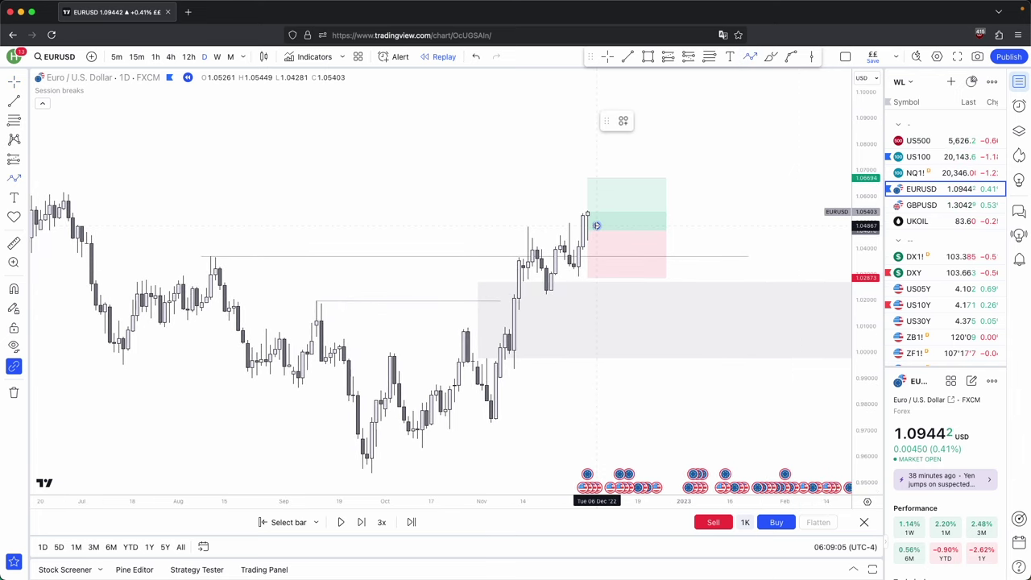
pyautogui.click(615, 310)
pyautogui.click(647, 283)
pyautogui.doubleClick(670, 332)
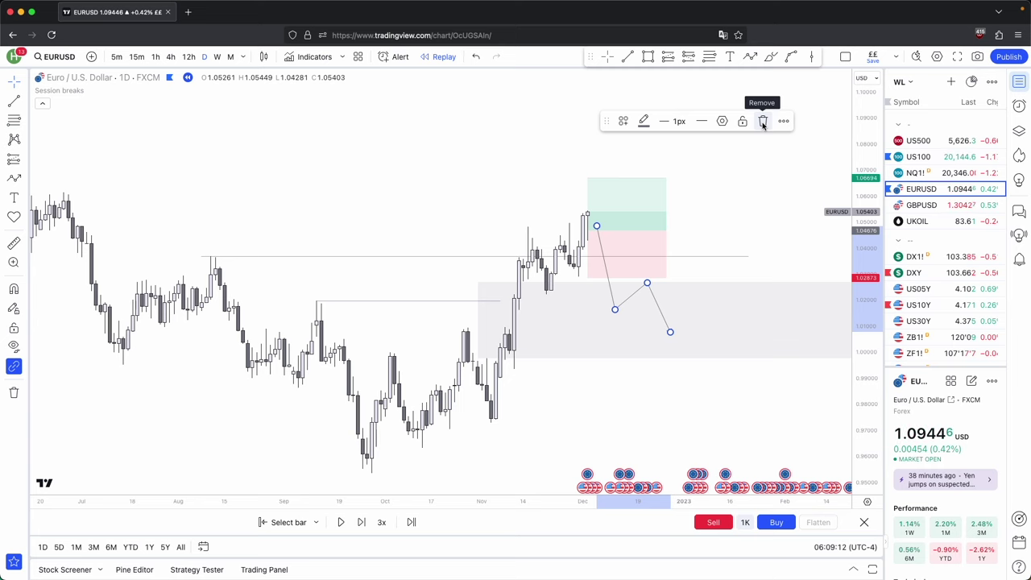
pyautogui.click(763, 123)
# Step: Switch to the weekly chart and draw a horizontal line from the late May 2022 high past the long position
pyautogui.scroll(-3, 634, 153)
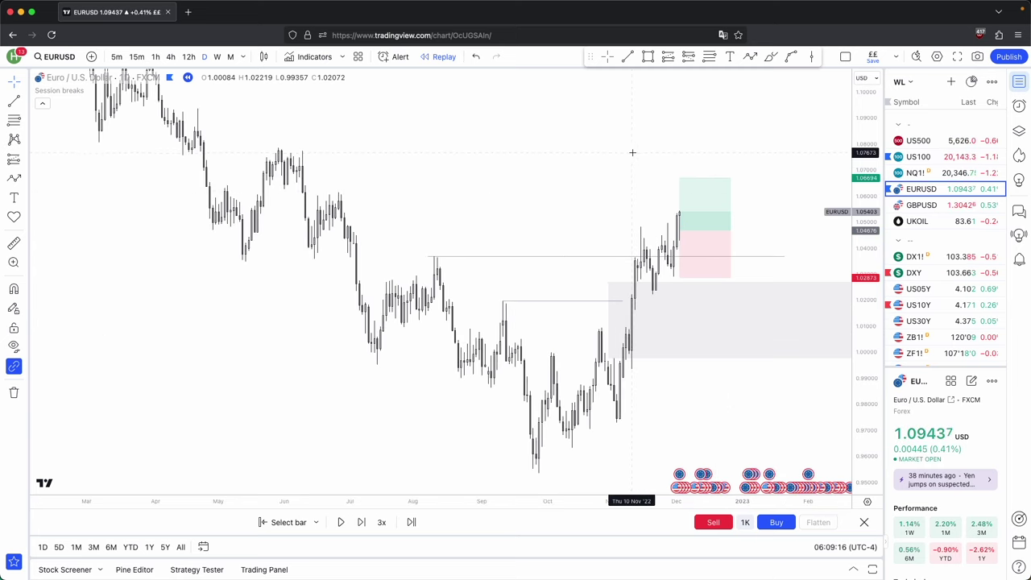
pyautogui.click(217, 56)
pyautogui.scroll(2, 672, 224)
pyautogui.scroll(3, 734, 217)
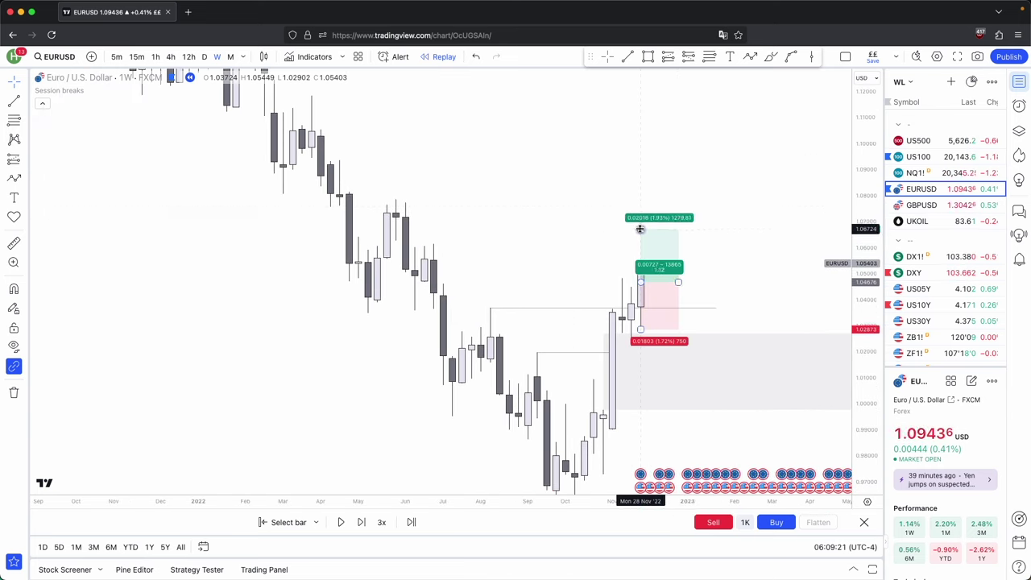
pyautogui.click(627, 56)
pyautogui.keyDown('super'); pyautogui.click(396, 198); pyautogui.keyUp('super')
pyautogui.keyDown('shift'); pyautogui.click(679, 199); pyautogui.keyUp('shift')
pyautogui.click(743, 262)
# Step: Raise the long position's target to 1.07859, at the late May 2022 high line
pyautogui.moveTo(859, 230); pyautogui.dragTo(701, 260)
pyautogui.moveTo(605, 235); pyautogui.dragTo(604, 243)
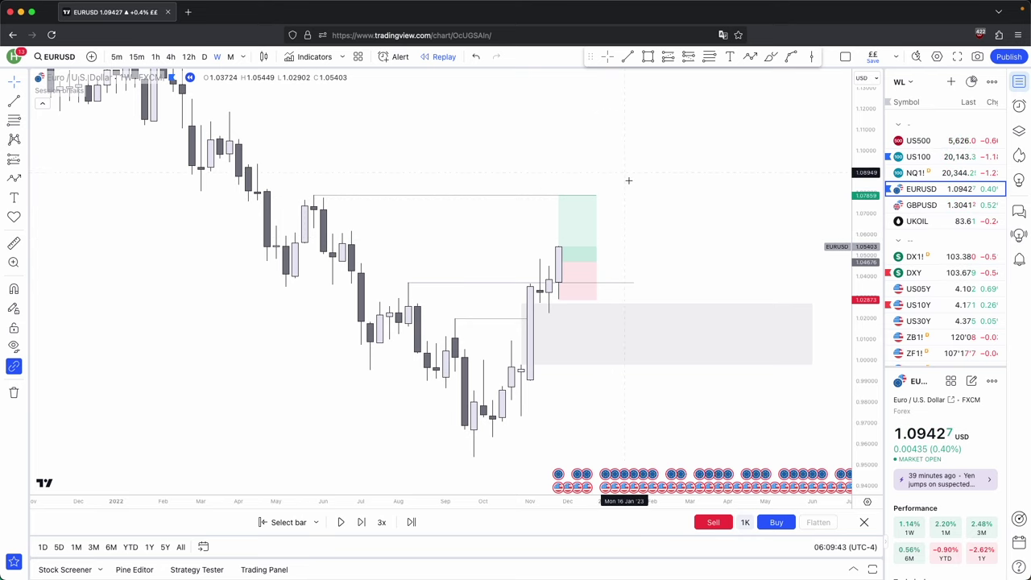
pyautogui.hscroll(3, 627, 175)
pyautogui.moveTo(603, 195); pyautogui.dragTo(601, 216)
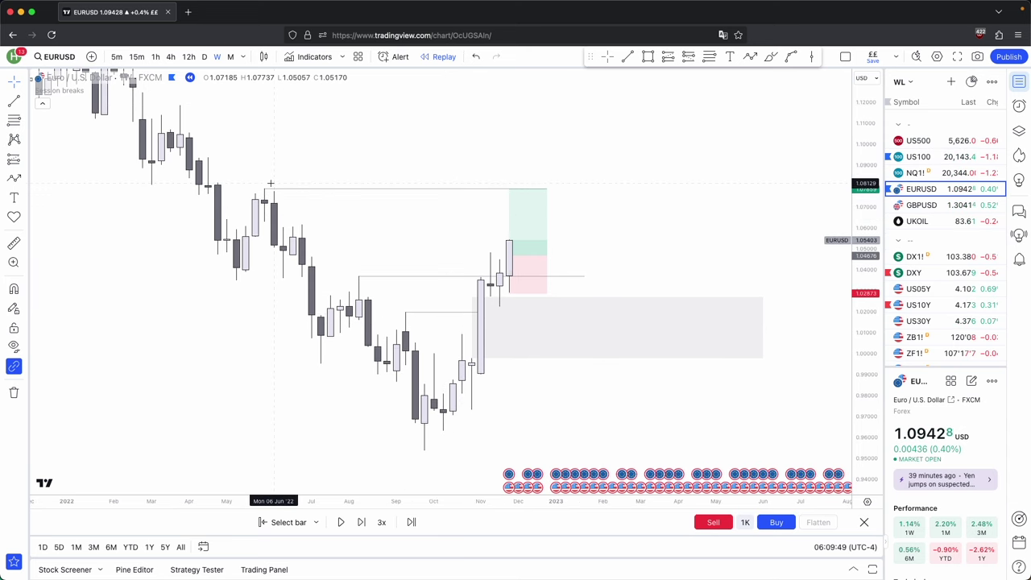
pyautogui.scroll(1, 375, 230)
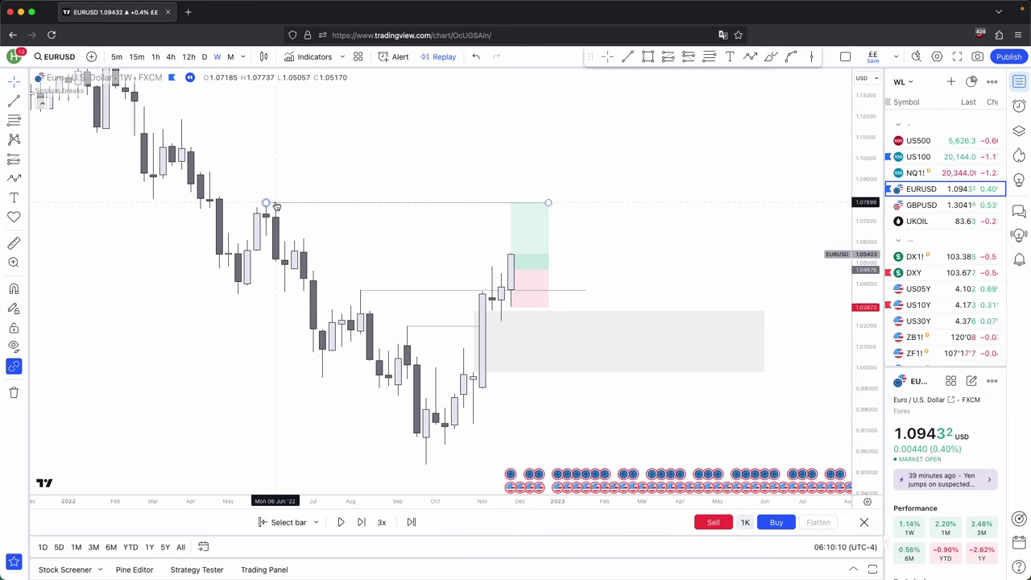
pyautogui.click(749, 56)
pyautogui.click(548, 212)
pyautogui.click(558, 331)
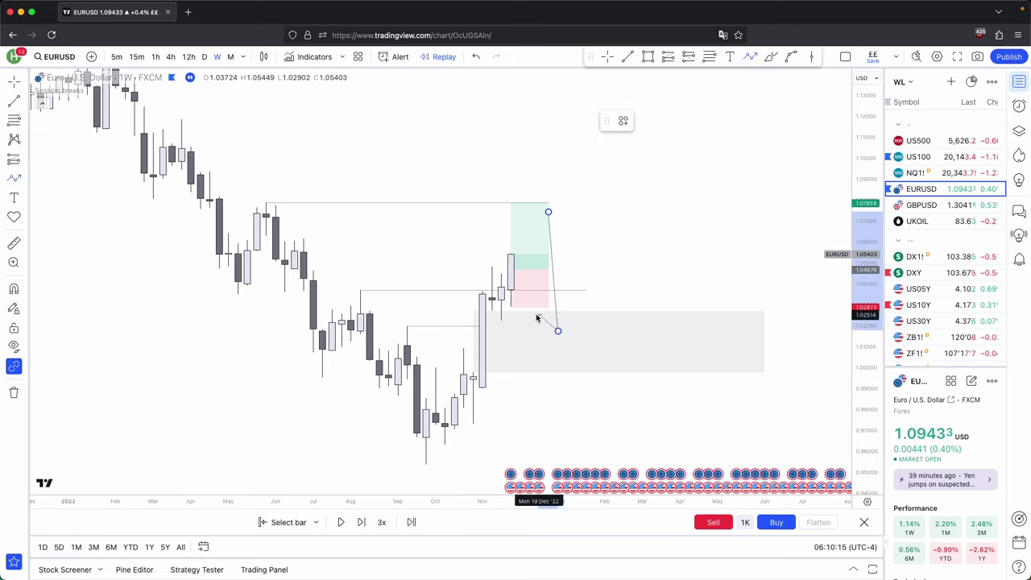
pyautogui.click(652, 95)
pyautogui.click(699, 150)
pyautogui.click(763, 121)
# Step: Sketch a four-leg arrow rising from about 1.067 to 1.094, falling to 0.999, rebounding to 1.020 and ending near 0.986
pyautogui.click(749, 56)
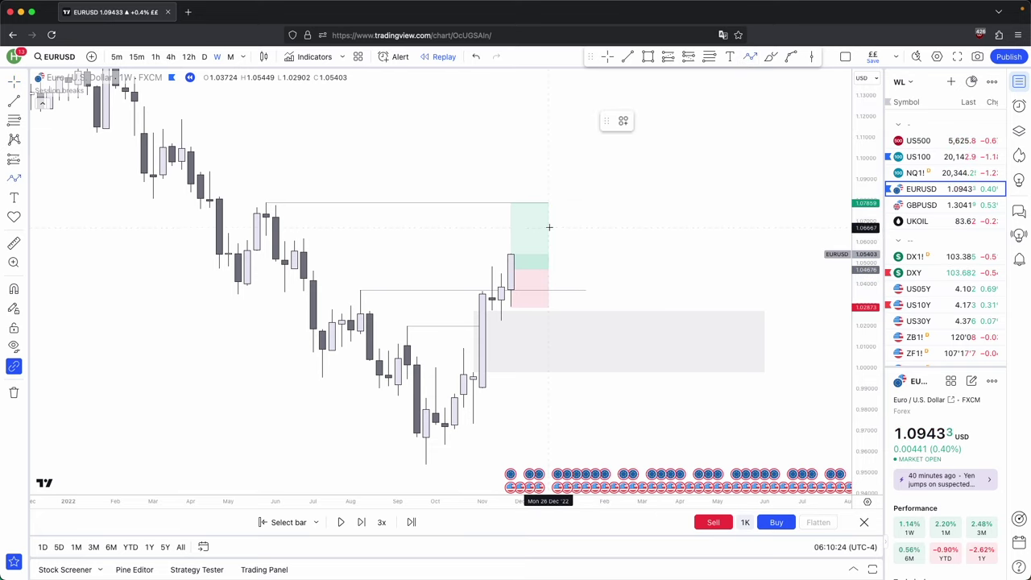
pyautogui.click(548, 228)
pyautogui.click(585, 171)
pyautogui.click(661, 370)
pyautogui.click(679, 326)
pyautogui.doubleClick(706, 396)
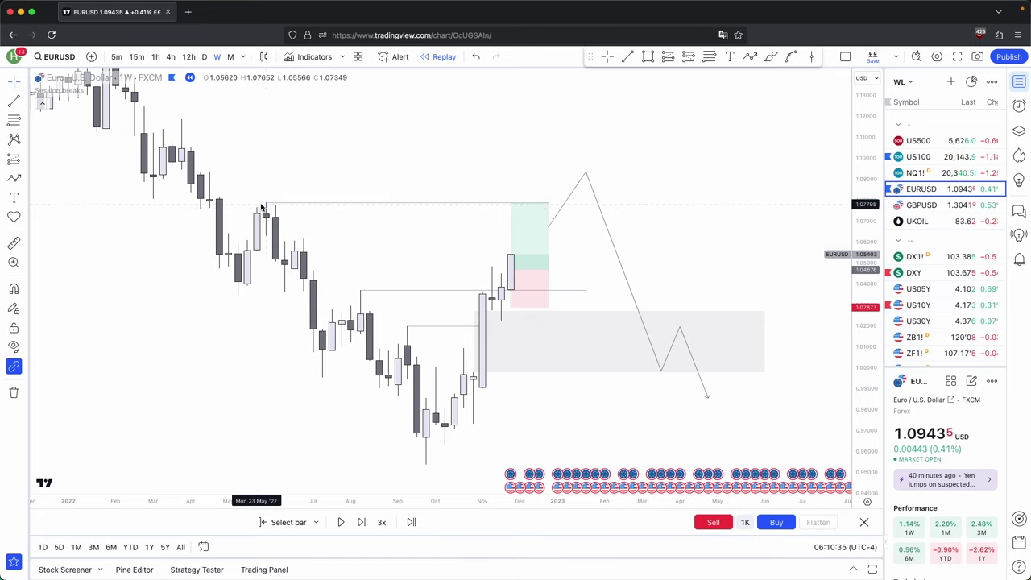
# Step: Remove the four-leg arrow, switch to the daily chart and advance the replay to mid-January 2023
pyautogui.click(574, 190)
pyautogui.click(762, 122)
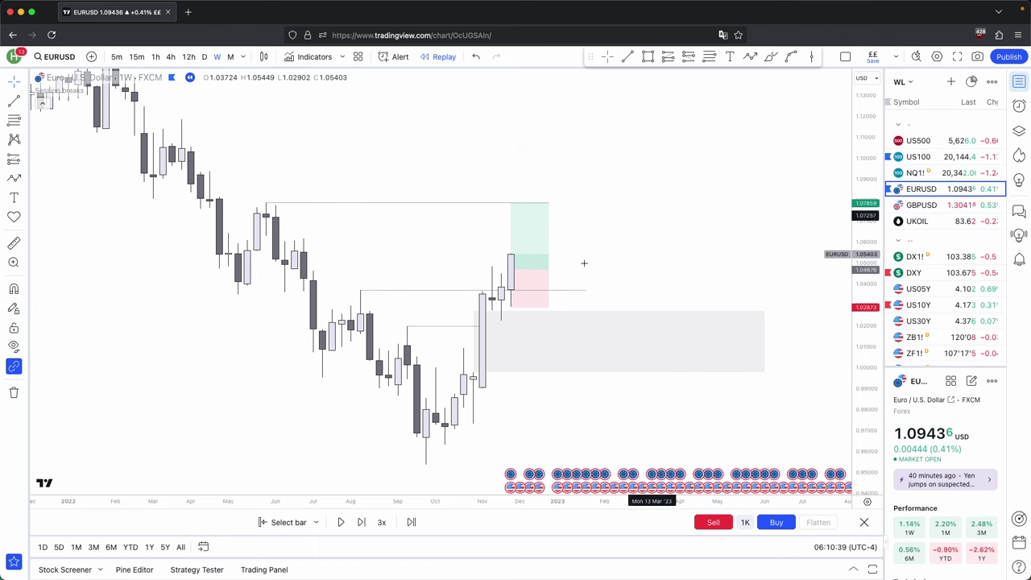
pyautogui.click(204, 56)
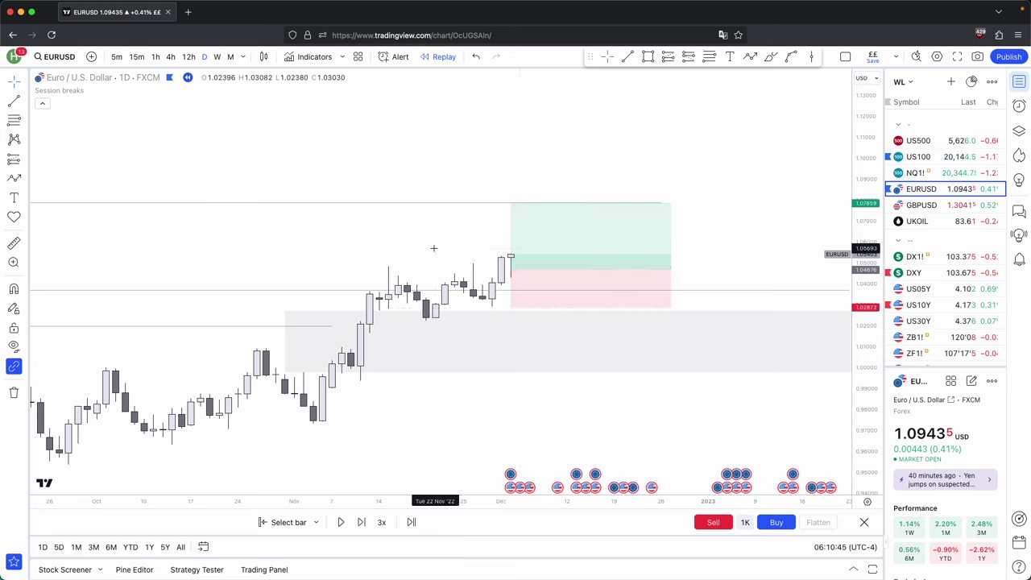
pyautogui.click(362, 521)
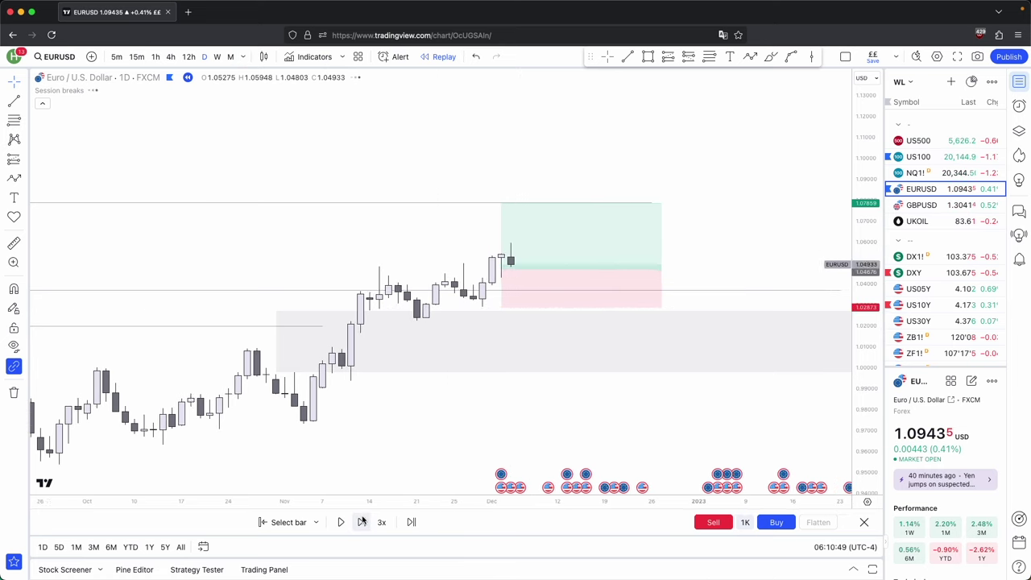
pyautogui.click(361, 522)
pyautogui.click(362, 522)
pyautogui.click(361, 522)
pyautogui.scroll(-10, 487, 262)
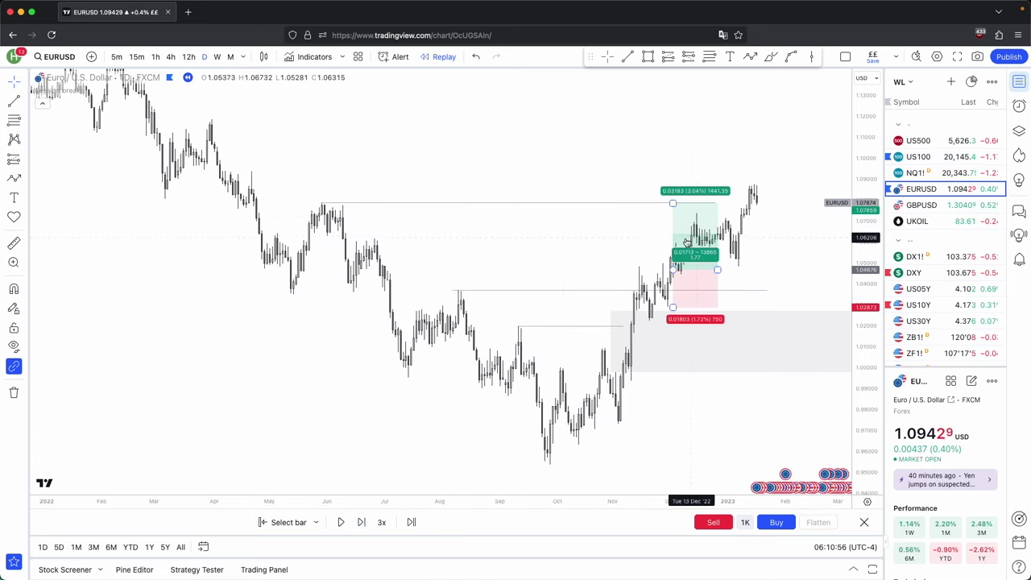
# Step: Switch to the weekly chart and advance the replay to late January 2023
pyautogui.click(216, 57)
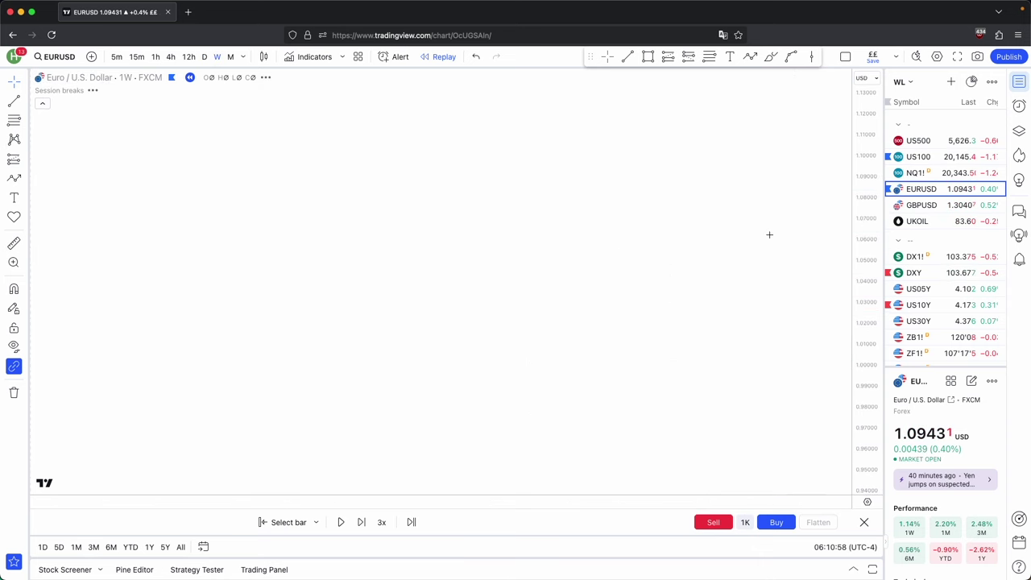
pyautogui.click(362, 522)
pyautogui.click(362, 522)
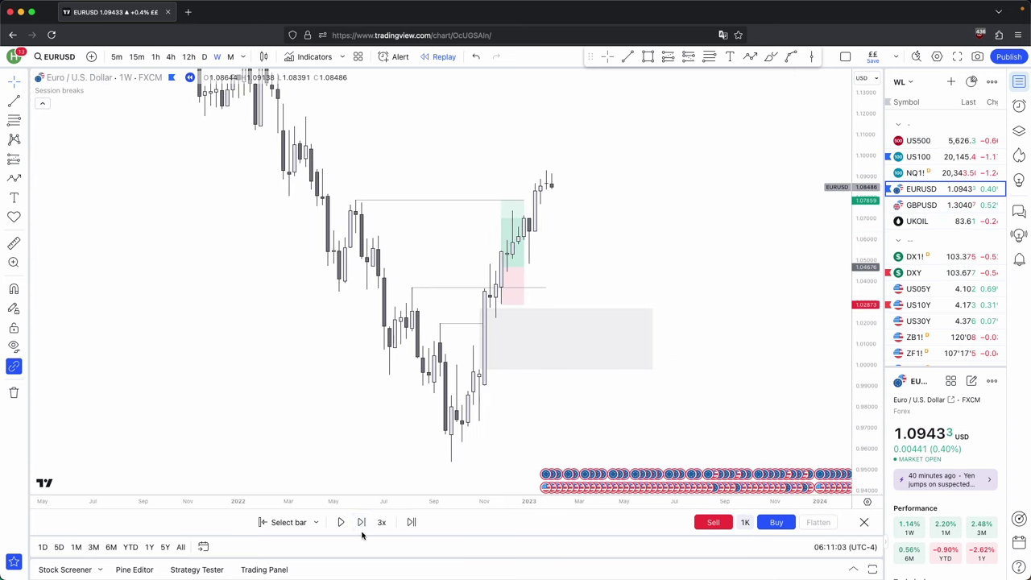
pyautogui.click(362, 523)
# Step: Draw a gray zone from about 1.092 to 1.104, spanning April 2022 to May 2023, and advance the weekly replay to late February 2023
pyautogui.click(276, 169)
pyautogui.moveTo(276, 169); pyautogui.dragTo(610, 171)
pyautogui.click(362, 522)
pyautogui.click(362, 522)
pyautogui.click(361, 521)
pyautogui.click(362, 522)
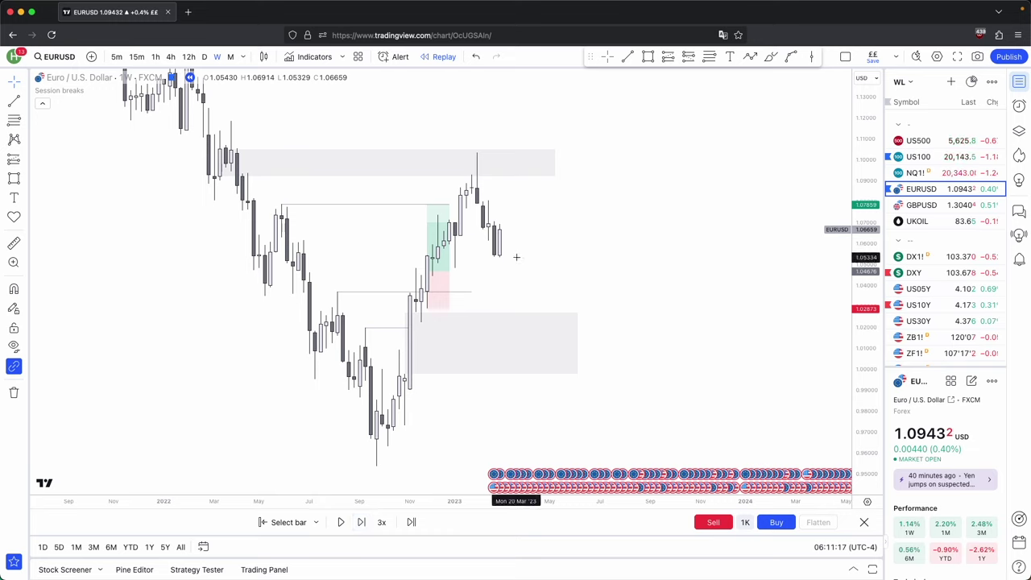
# Step: Draw a rectangle zone from 1.06994 to 1.04819 at the 2 January 2023 candle, and extend it to about September 2023
pyautogui.click(648, 57)
pyautogui.click(455, 223)
pyautogui.click(455, 268)
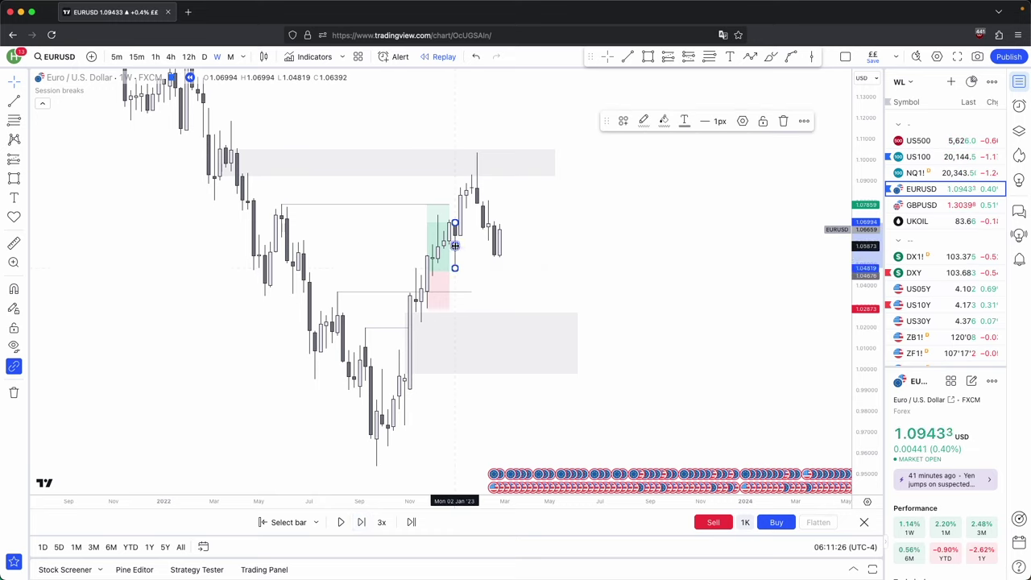
pyautogui.moveTo(455, 245); pyautogui.dragTo(667, 245)
pyautogui.click(768, 334)
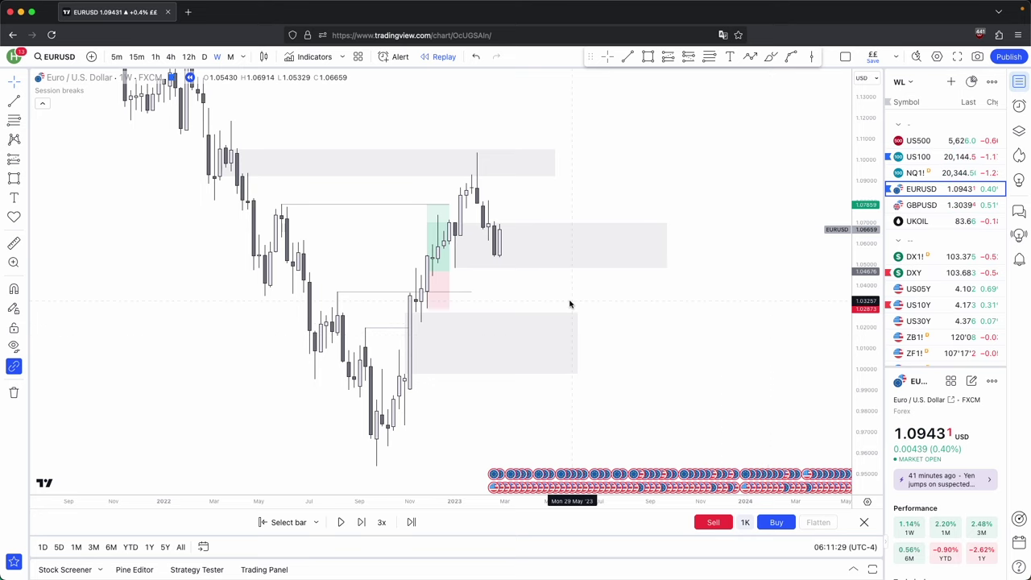
# Step: Remove the horizontal lines at the late May 2022 and August 2022 highs
pyautogui.hscroll(-1, 538, 294)
pyautogui.click(476, 290)
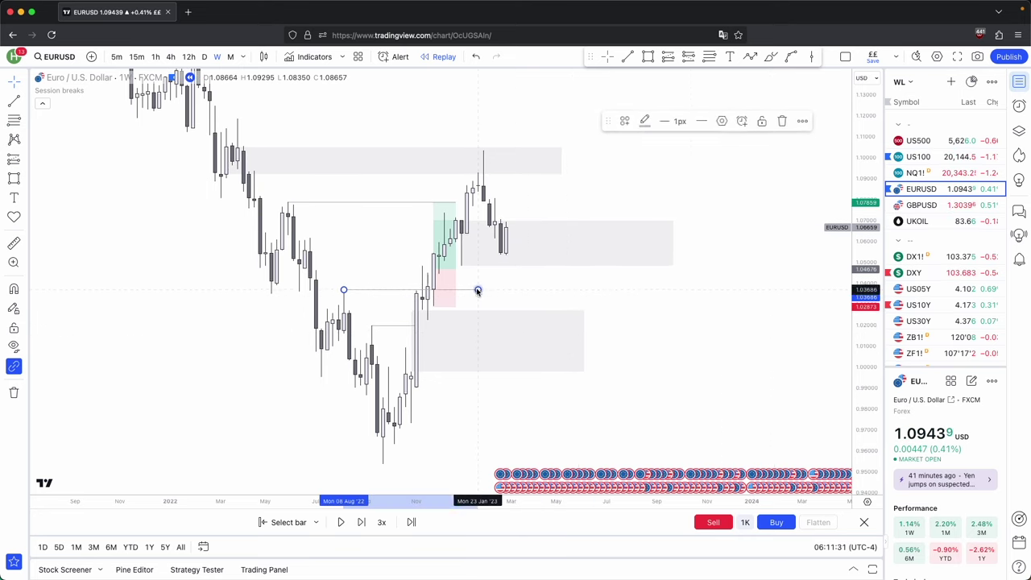
pyautogui.click(782, 122)
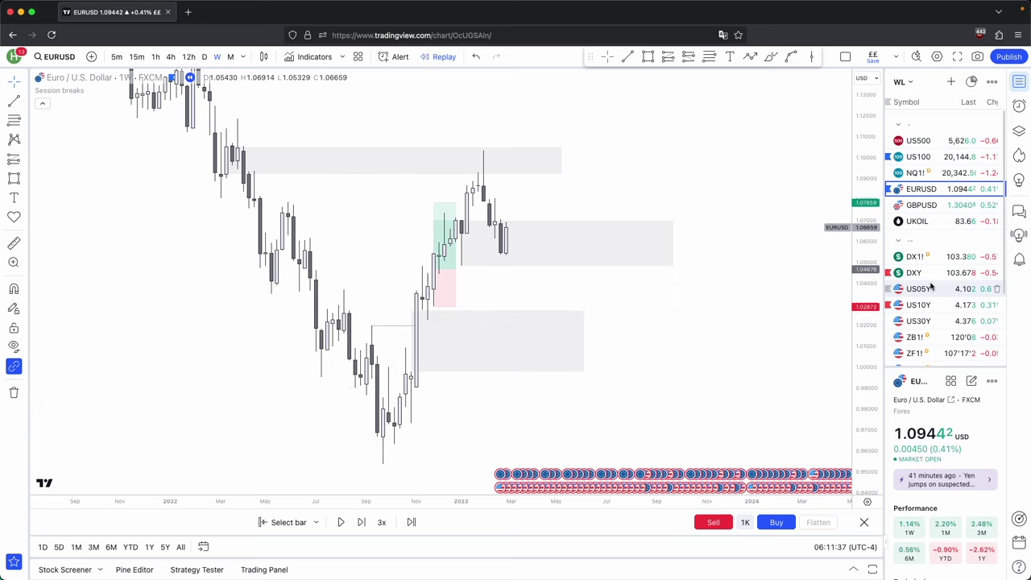
# Step: Switch to the daily chart and advance the replay to about 14 March 2023
pyautogui.scroll(-3, 636, 328)
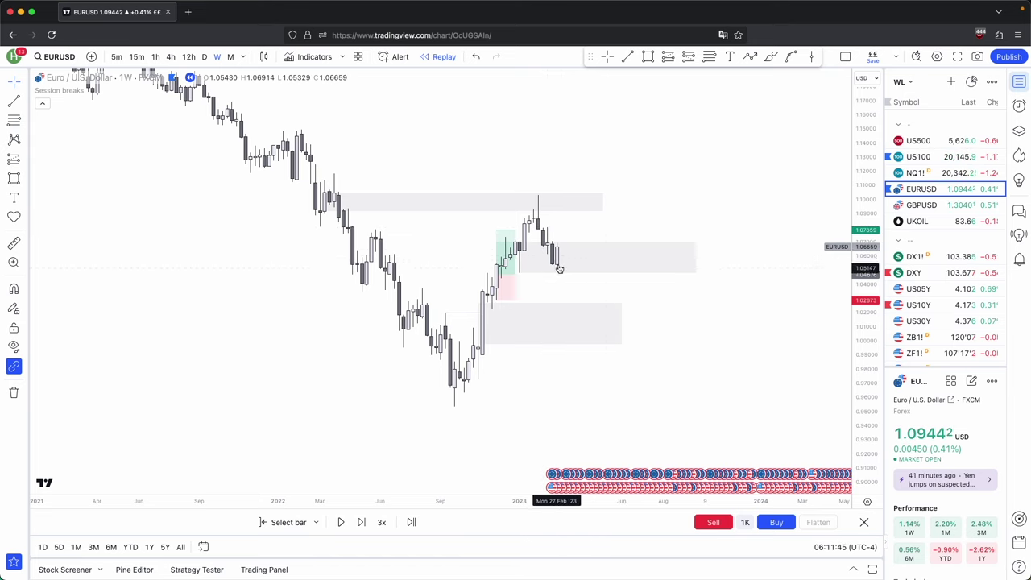
pyautogui.click(203, 56)
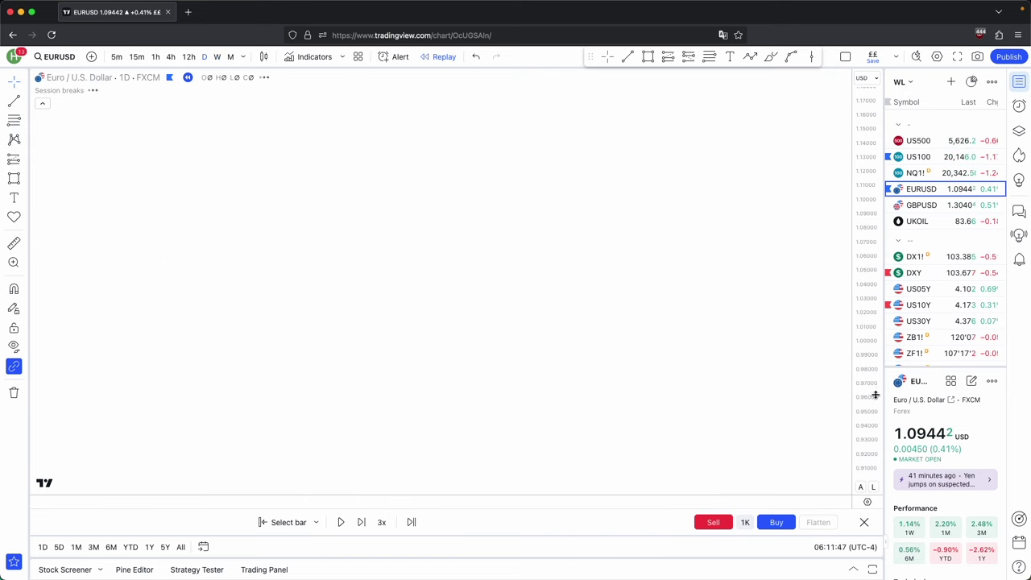
pyautogui.click(362, 522)
pyautogui.click(362, 522)
pyautogui.click(362, 522)
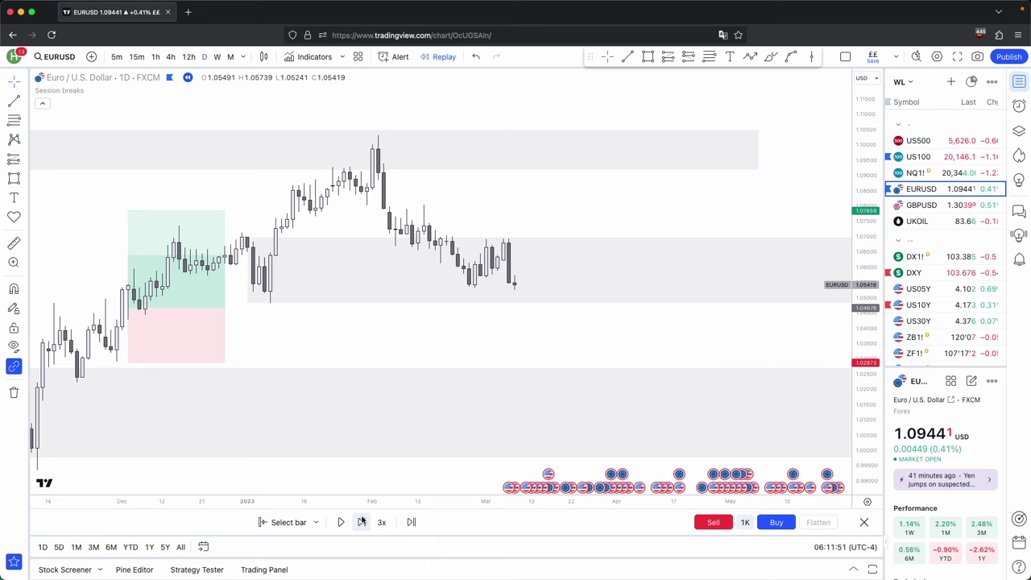
pyautogui.click(362, 522)
pyautogui.click(362, 522)
pyautogui.click(362, 522)
pyautogui.click(362, 522)
# Step: Draw a short horizontal line at about 1.069 from the early March 2023 high to the candles that break it
pyautogui.click(628, 56)
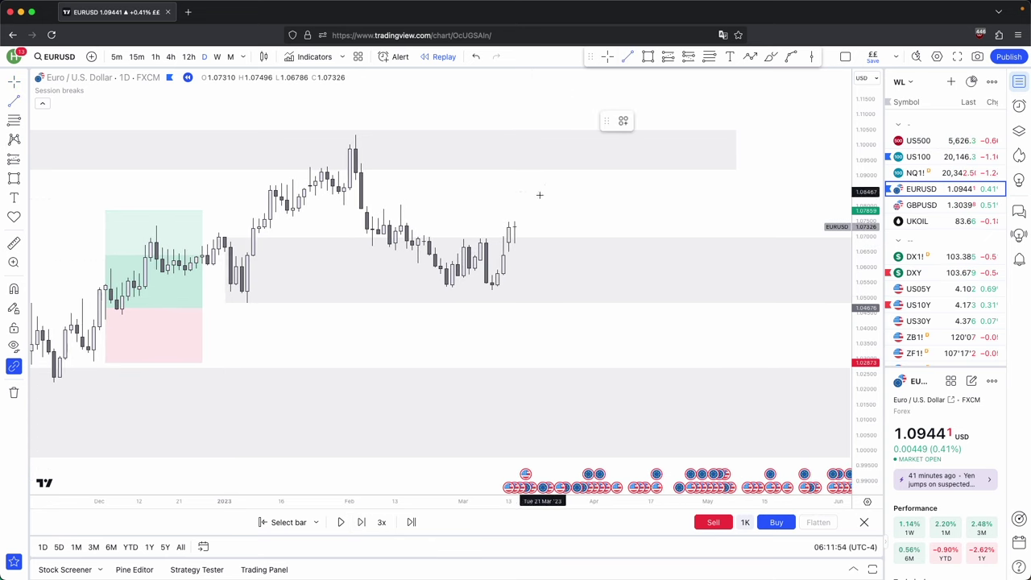
pyautogui.press('super')
pyautogui.click(508, 238)
pyautogui.moveTo(638, 200); pyautogui.dragTo(633, 202)
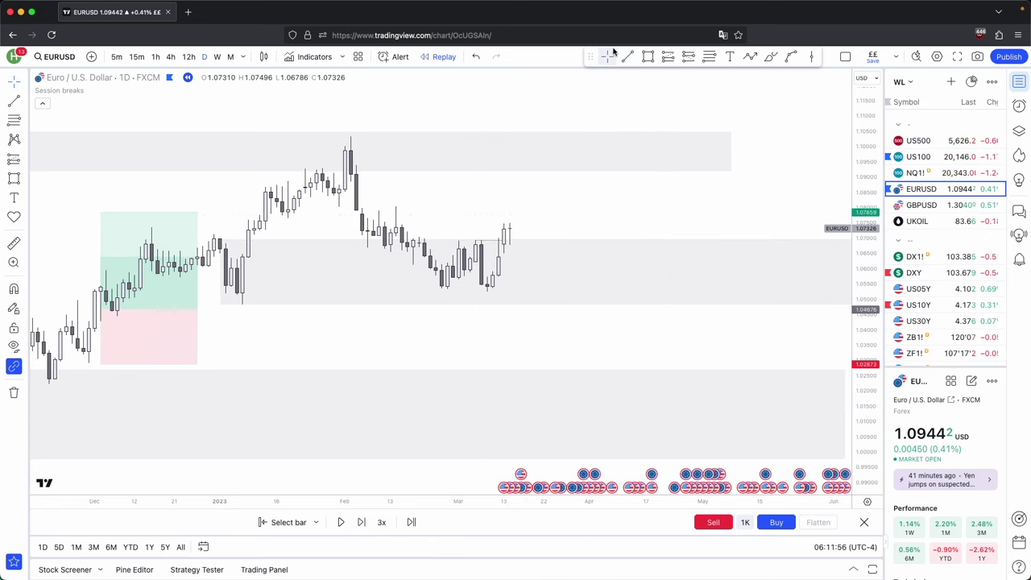
# Step: Place a long position from 13 March 2023 with entry 1.06902, stop 1.05281 and target 1.10313
pyautogui.click(668, 56)
pyautogui.click(488, 264)
pyautogui.moveTo(571, 289); pyautogui.dragTo(593, 270)
pyautogui.moveTo(509, 194); pyautogui.dragTo(503, 137)
pyautogui.click(466, 218)
pyautogui.scroll(-3, 500, 206)
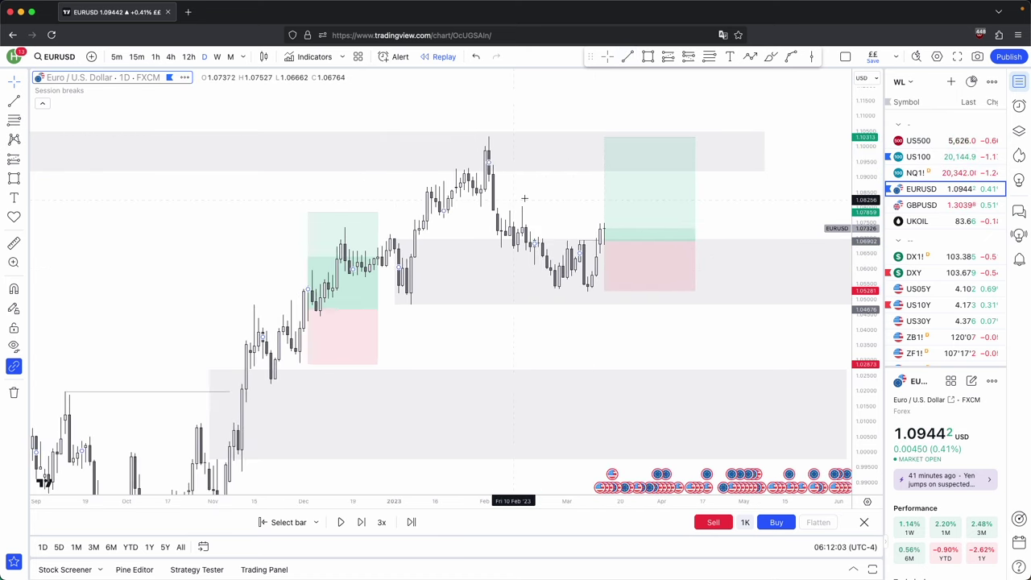
# Step: Switch to the weekly chart and draw a horizontal line at about 1.103 from the February 2023 high past the long position
pyautogui.click(217, 58)
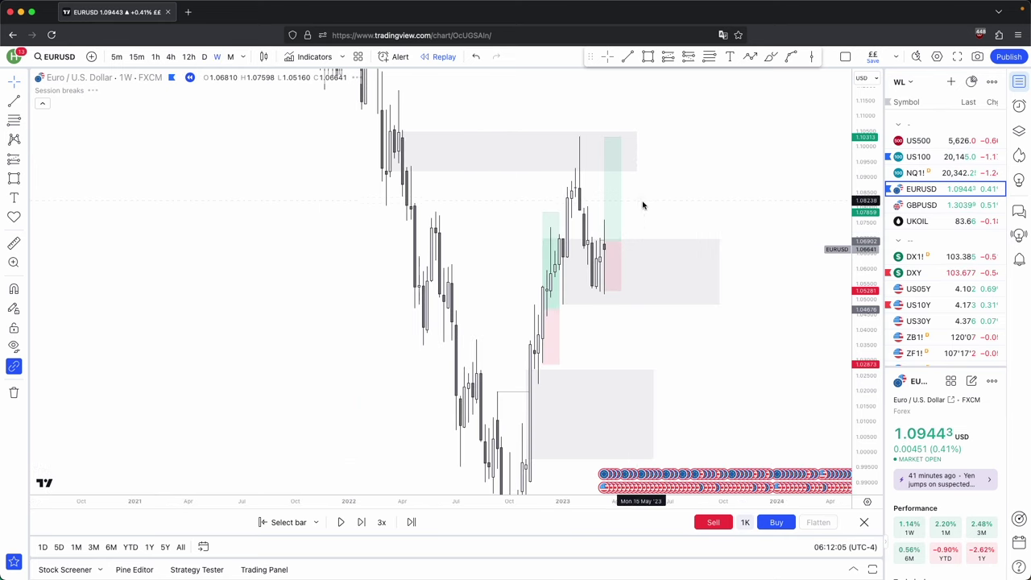
pyautogui.moveTo(855, 227); pyautogui.dragTo(848, 313)
pyautogui.scroll(1, 806, 282)
pyautogui.click(627, 57)
pyautogui.press('super')
pyautogui.moveTo(615, 197)
pyautogui.mouseDown()
pyautogui.moveTo(780, 198)
pyautogui.moveTo(539, 176)
pyautogui.mouseUp()
pyautogui.click(701, 288)
pyautogui.moveTo(597, 244); pyautogui.dragTo(558, 245)
pyautogui.click(583, 154)
pyautogui.moveTo(642, 202); pyautogui.dragTo(646, 200)
# Step: Switch to the 12-hour chart and advance the replay to about 21 March 2023
pyautogui.click(155, 57)
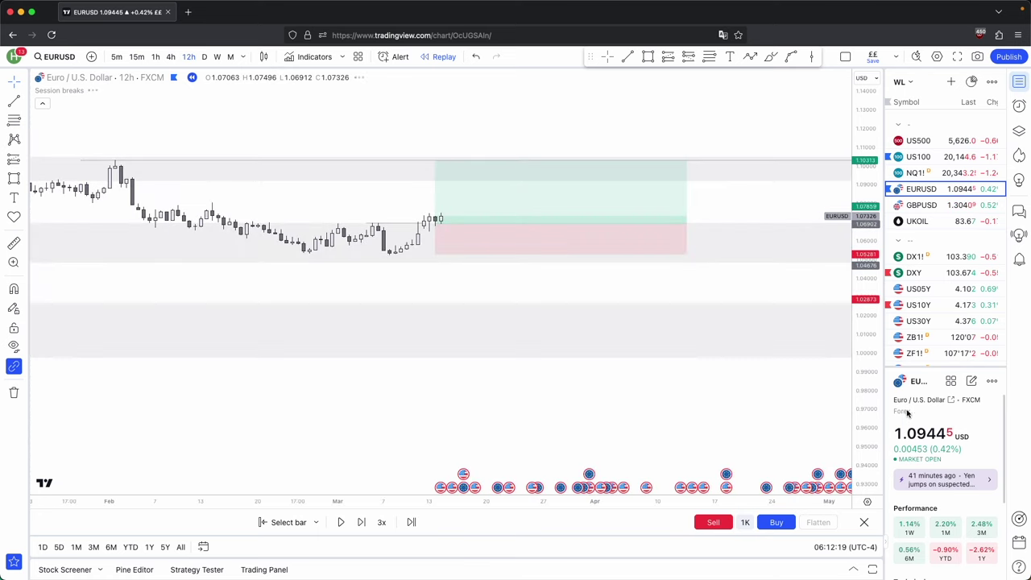
pyautogui.moveTo(866, 412); pyautogui.dragTo(810, 292)
pyautogui.scroll(-3, 810, 292)
pyautogui.moveTo(737, 282); pyautogui.dragTo(653, 379)
pyautogui.click(359, 522)
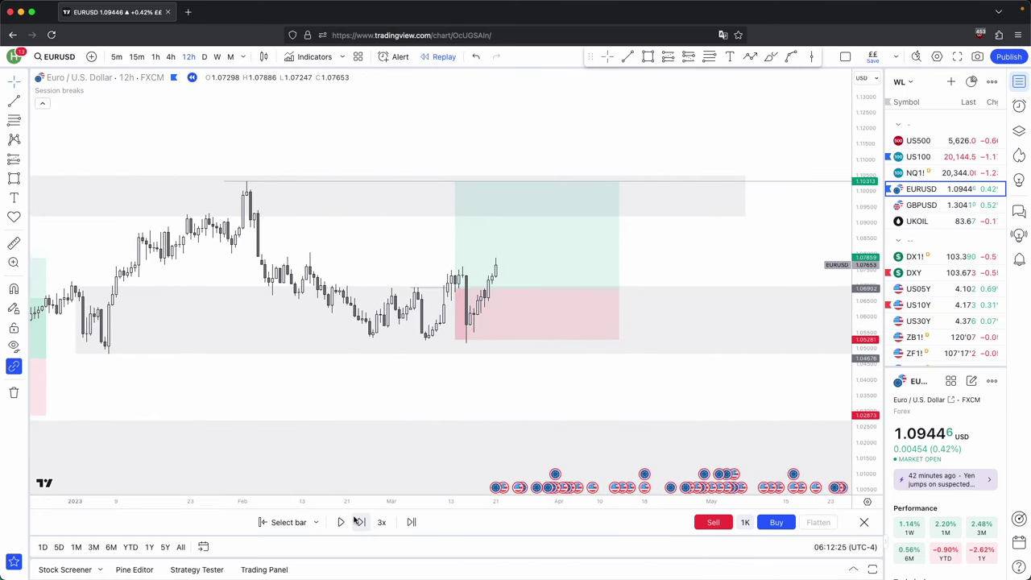
# Step: Draw a horizontal line at about 1.052 from the early March 2023 low past the mid-March low
pyautogui.hotkey('alt', 't')
pyautogui.keyDown('ctrl'); pyautogui.click(425, 349); pyautogui.keyUp('ctrl')
pyautogui.click(539, 349)
pyautogui.click(585, 386)
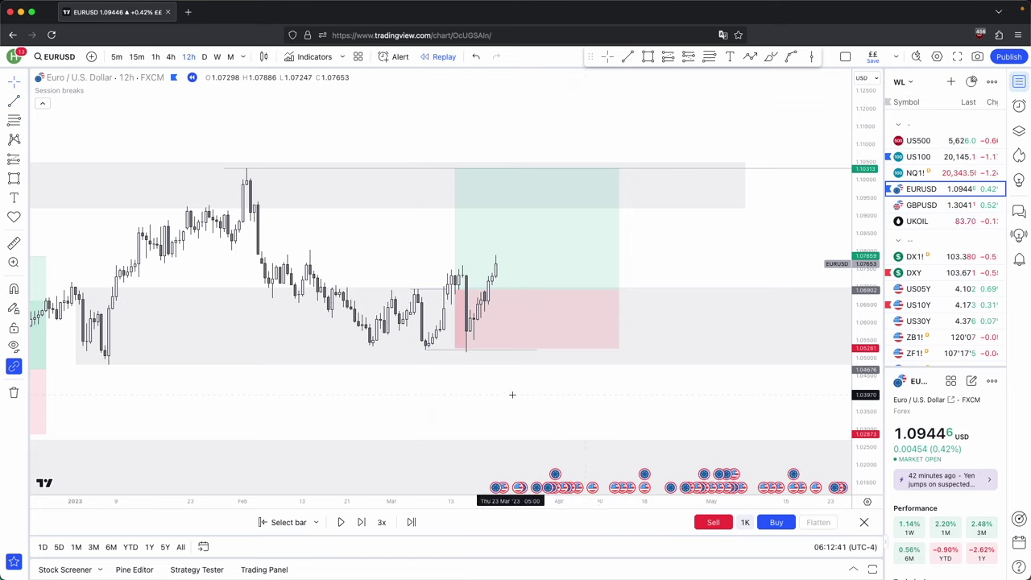
pyautogui.click(554, 348)
pyautogui.click(670, 287)
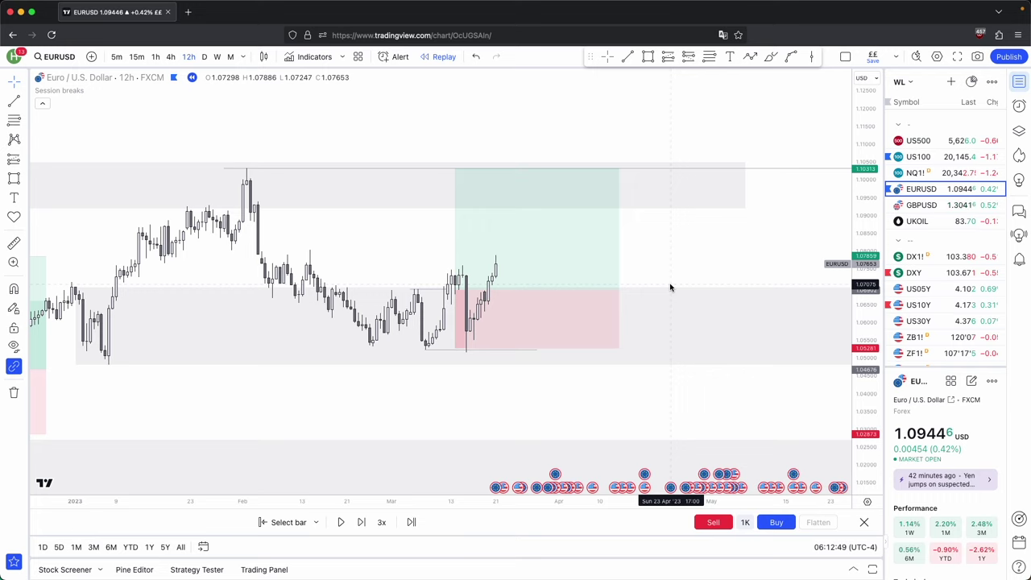
# Step: Shorten the 13 March long position to end on 19 March 2023, and delete it
pyautogui.click(503, 274)
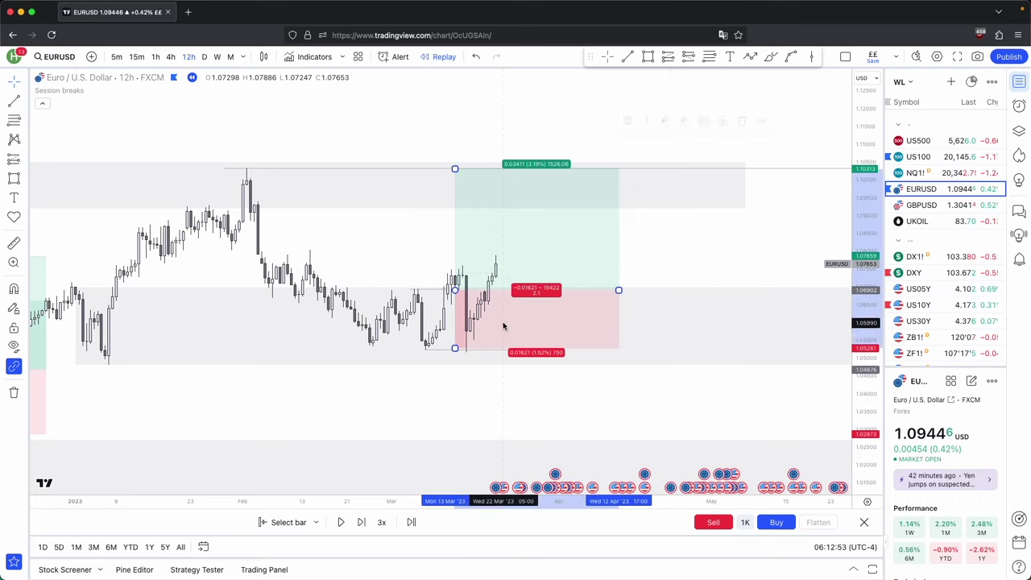
pyautogui.moveTo(618, 290); pyautogui.dragTo(484, 290)
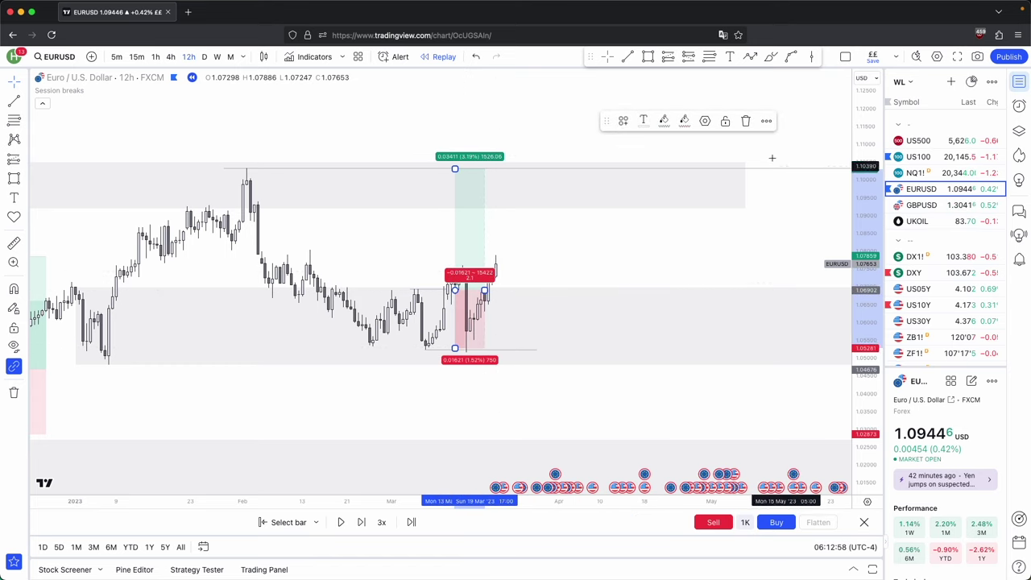
pyautogui.click(745, 121)
# Step: Draw a short horizontal line at about 1.076 from the 15 March 2023 high, and advance the replay to about 24 March
pyautogui.click(627, 56)
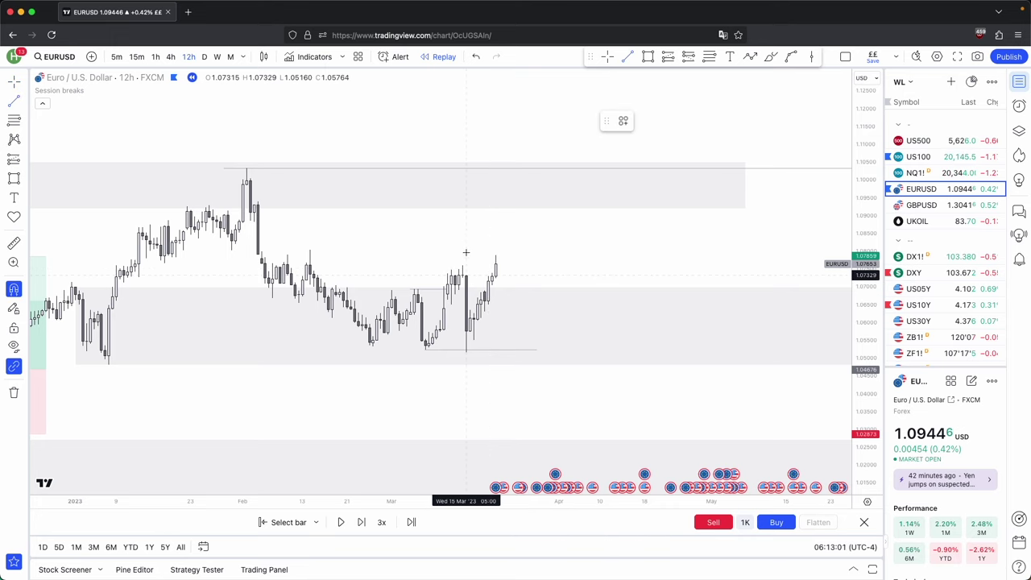
pyautogui.keyDown('super'); pyautogui.click(463, 250); pyautogui.keyUp('super')
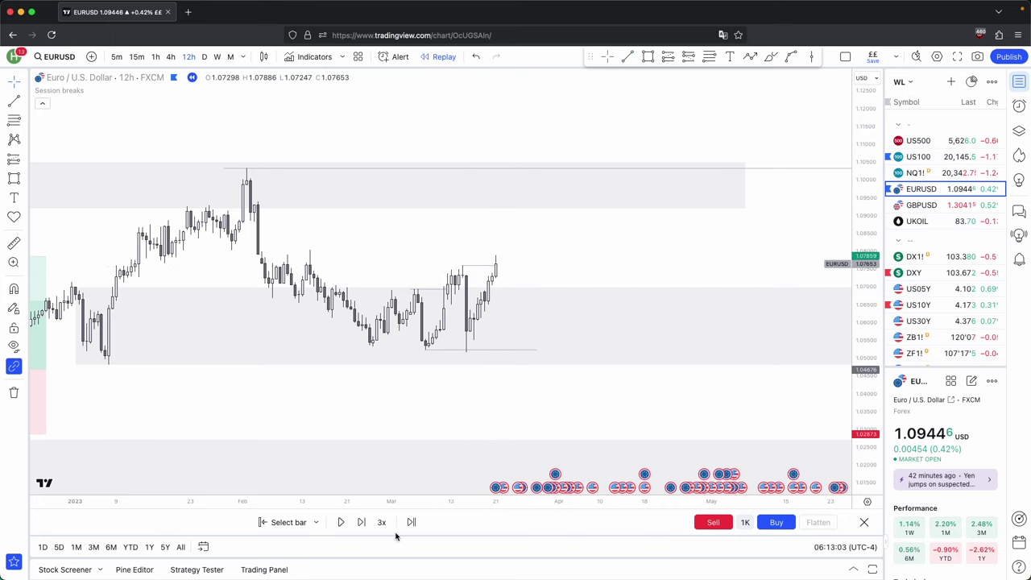
pyautogui.click(362, 522)
pyautogui.click(362, 522)
pyautogui.click(362, 522)
pyautogui.click(363, 522)
pyautogui.click(363, 522)
pyautogui.click(362, 522)
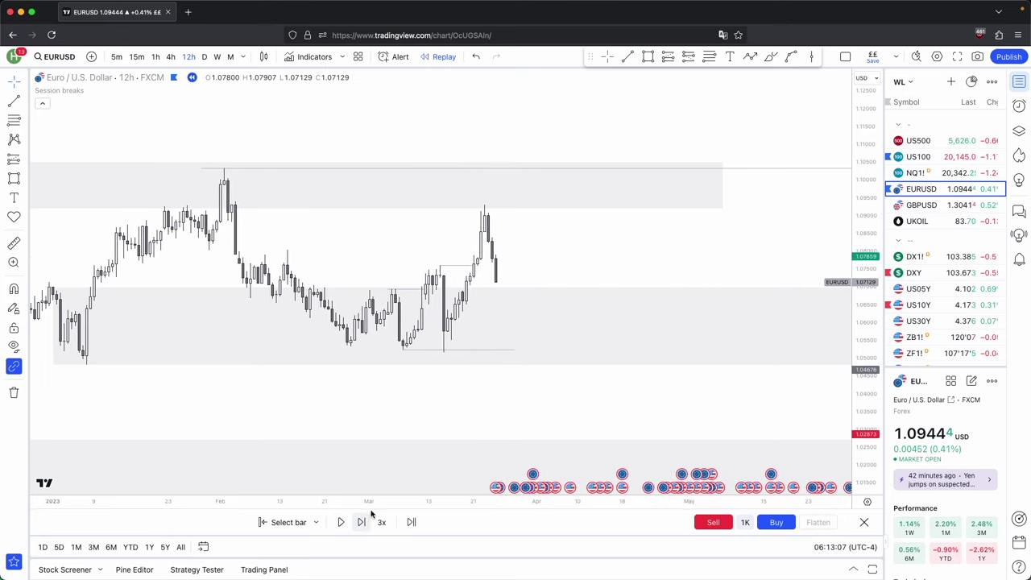
# Step: Place a long position from 22 March 2023 with entry 1.07180, stop 1.05507 and target 1.10344 at the February high line
pyautogui.click(668, 56)
pyautogui.click(522, 276)
pyautogui.moveTo(547, 300); pyautogui.dragTo(479, 339)
pyautogui.click(466, 353)
pyautogui.keyDown('shift'); pyautogui.click(454, 352); pyautogui.keyUp('shift')
pyautogui.click(460, 345)
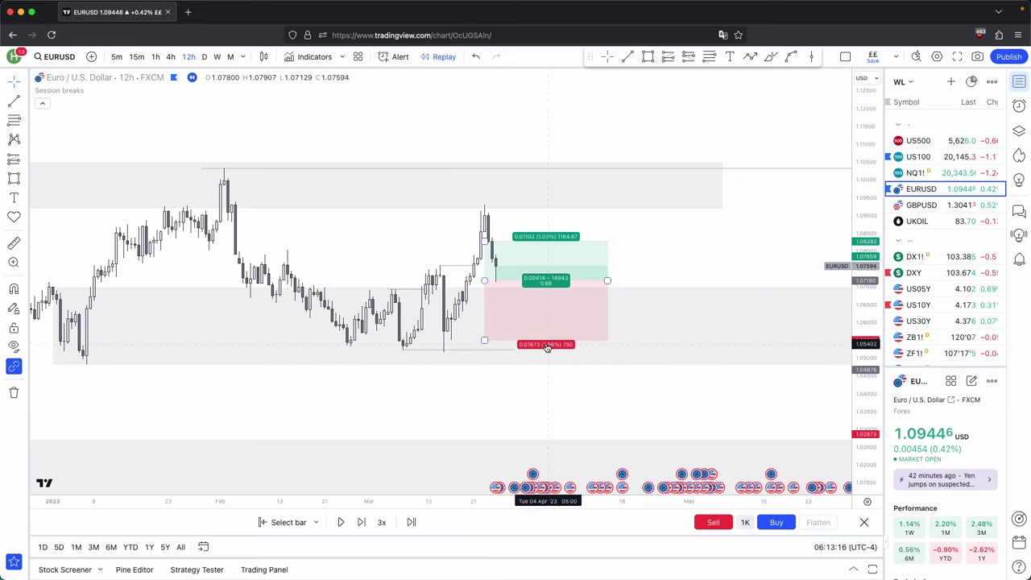
pyautogui.click(454, 342)
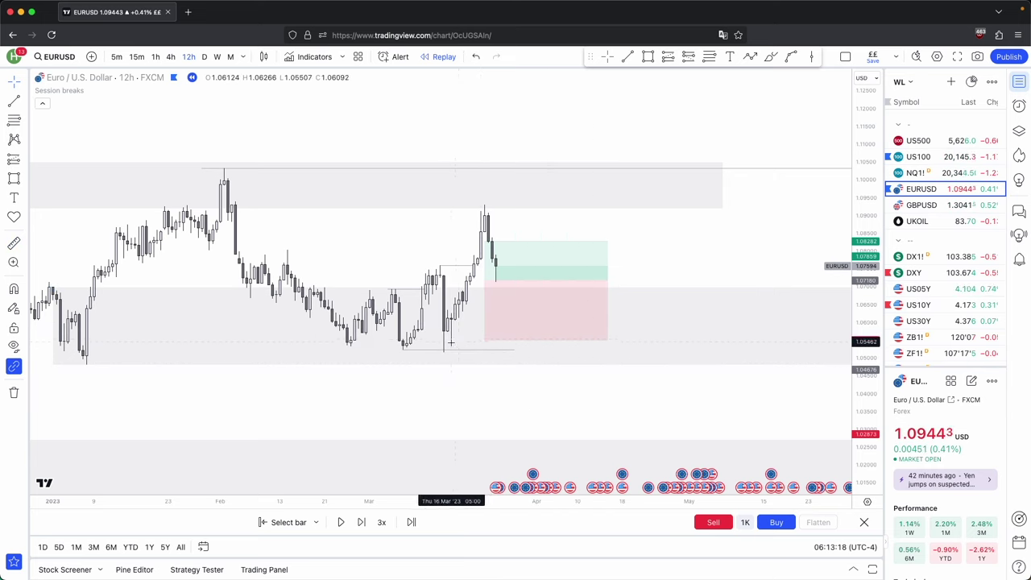
pyautogui.moveTo(485, 242); pyautogui.dragTo(484, 169)
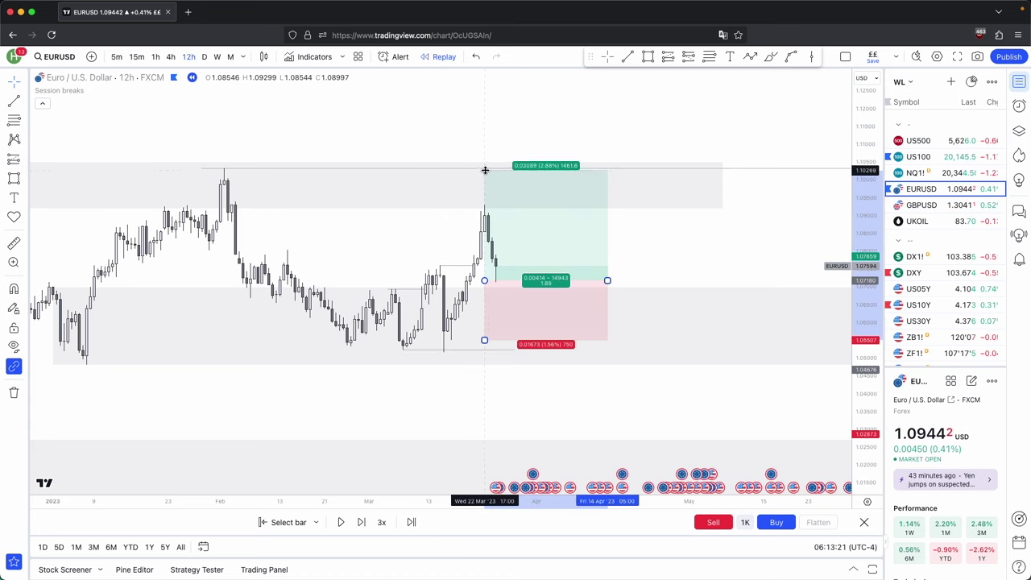
# Step: Advance the 12-hour replay to mid-April 2023, past the new long position's target
pyautogui.click(362, 522)
pyautogui.click(362, 522)
pyautogui.click(361, 522)
pyautogui.click(362, 522)
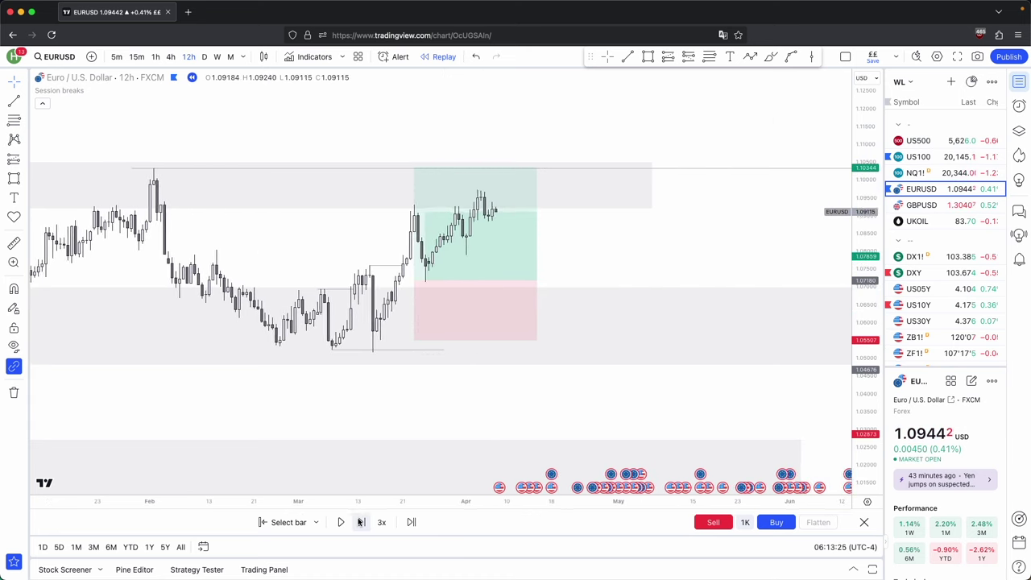
pyautogui.click(362, 522)
pyautogui.click(362, 522)
pyautogui.click(362, 522)
# Step: Examine the price swings from December 2022 to April 2023 around both long positions, and switch to the weekly chart
pyautogui.scroll(-5, 444, 251)
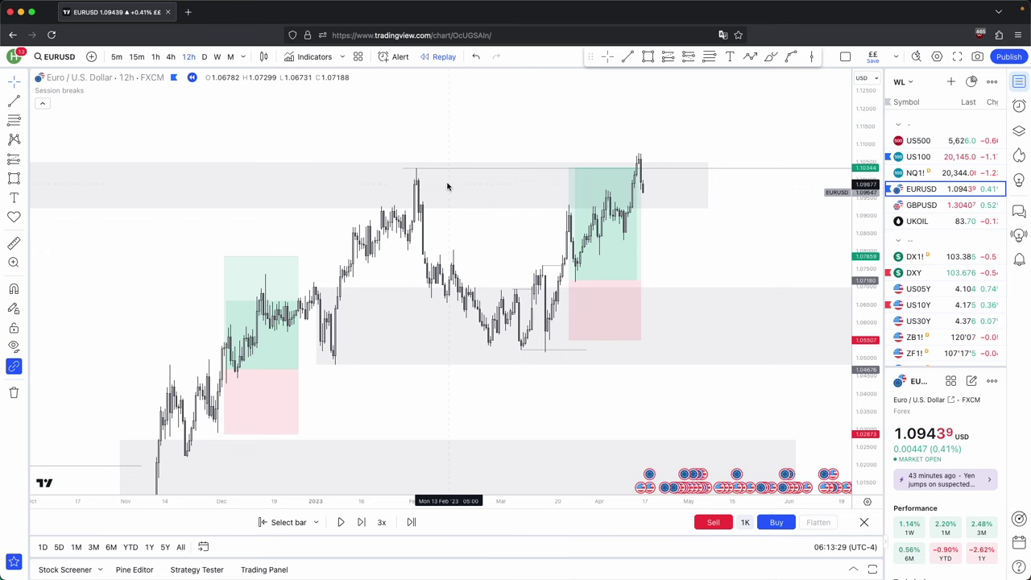
pyautogui.scroll(1, 516, 258)
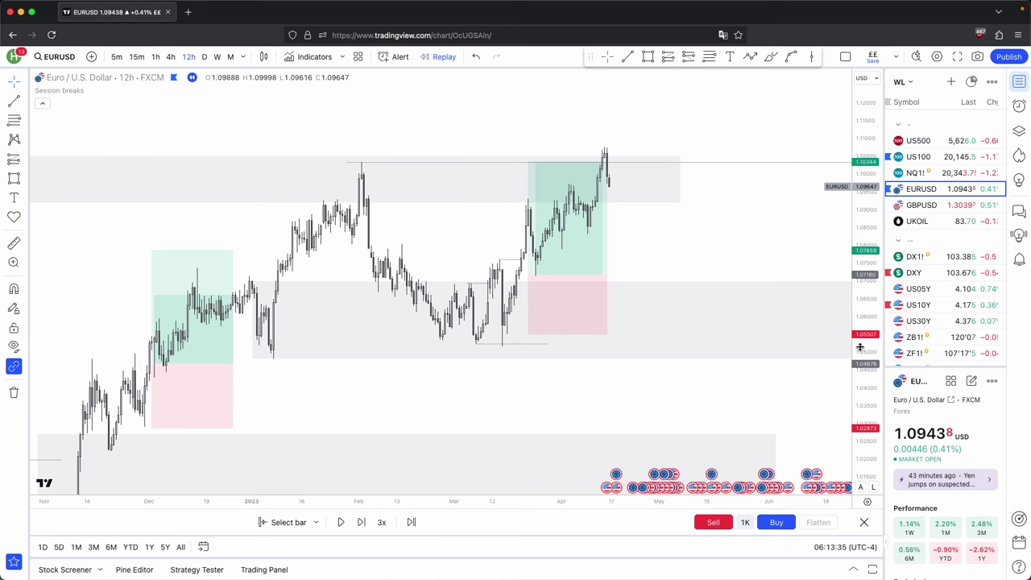
pyautogui.moveTo(608, 248); pyautogui.dragTo(495, 175)
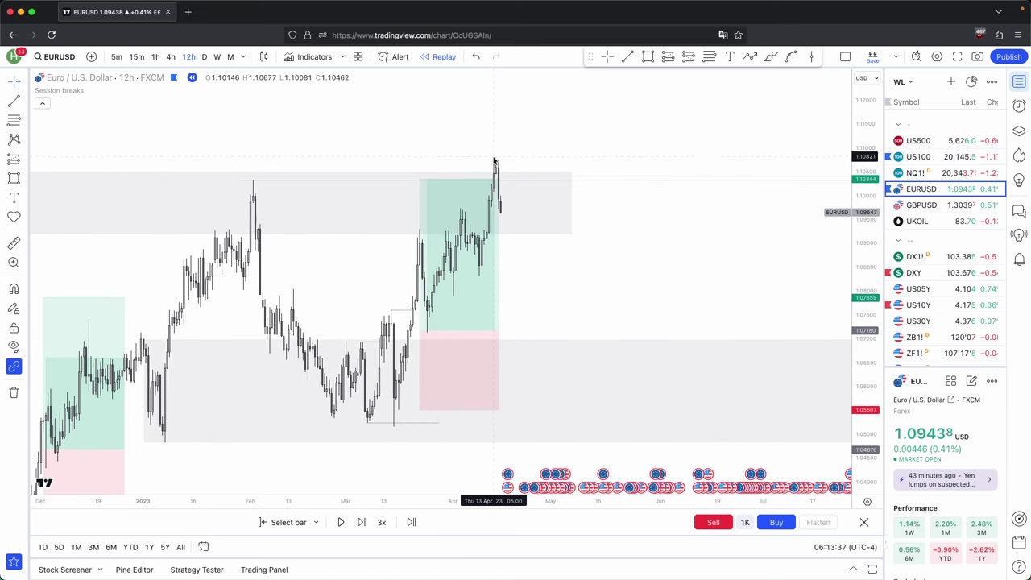
pyautogui.click(216, 57)
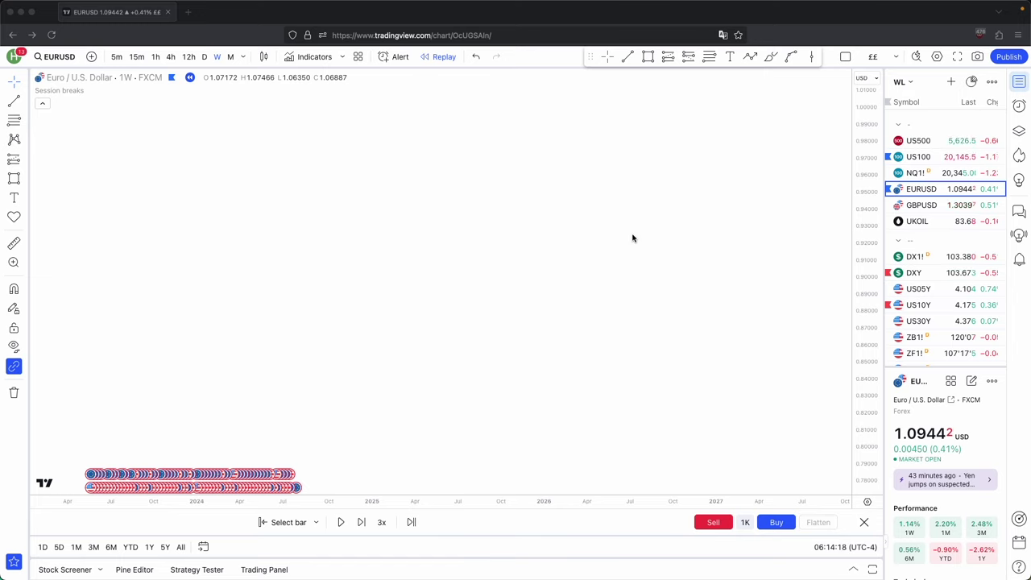